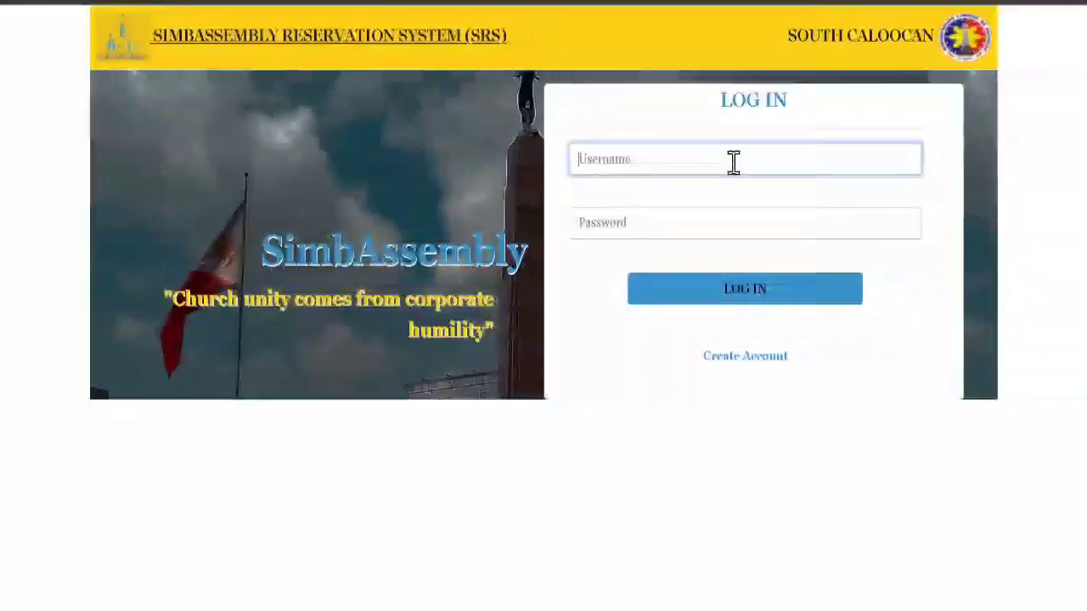
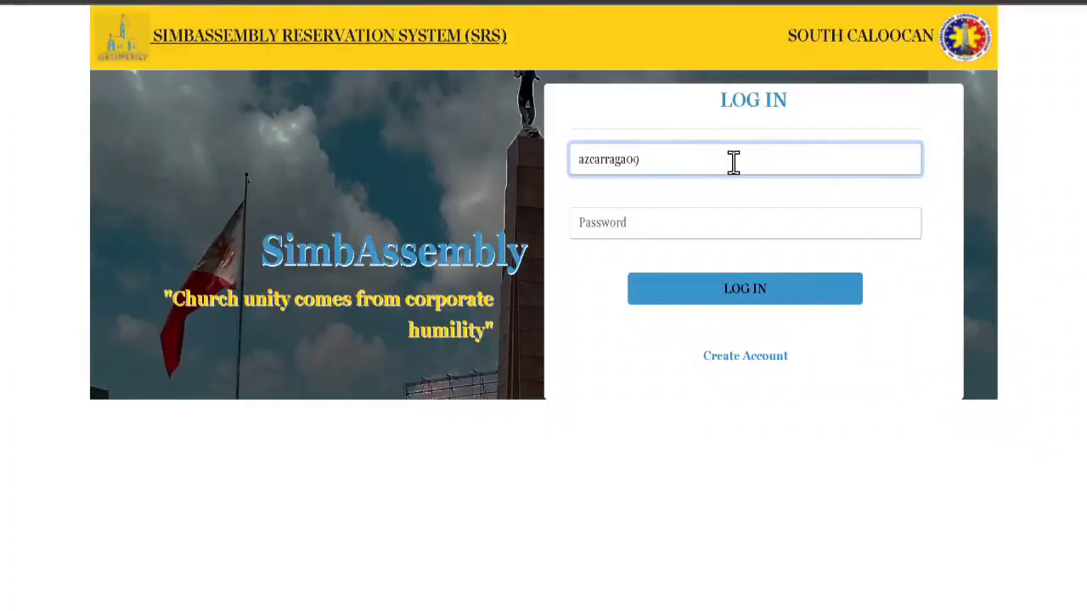
Enter the client's username and password, check the password's visibility, and attempt to log in
key("Tab")
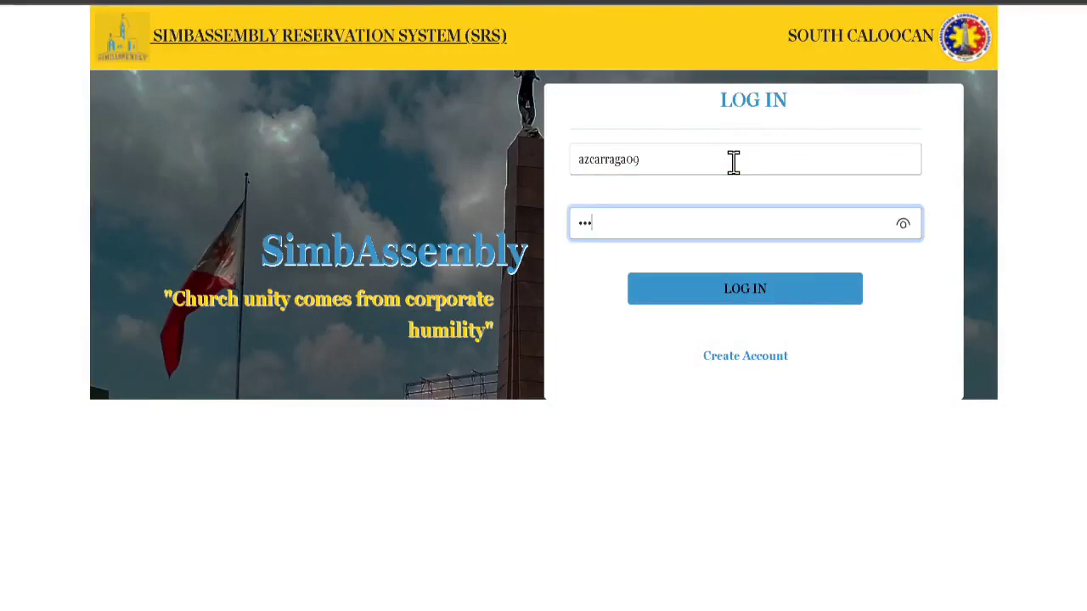
left_click(903, 225)
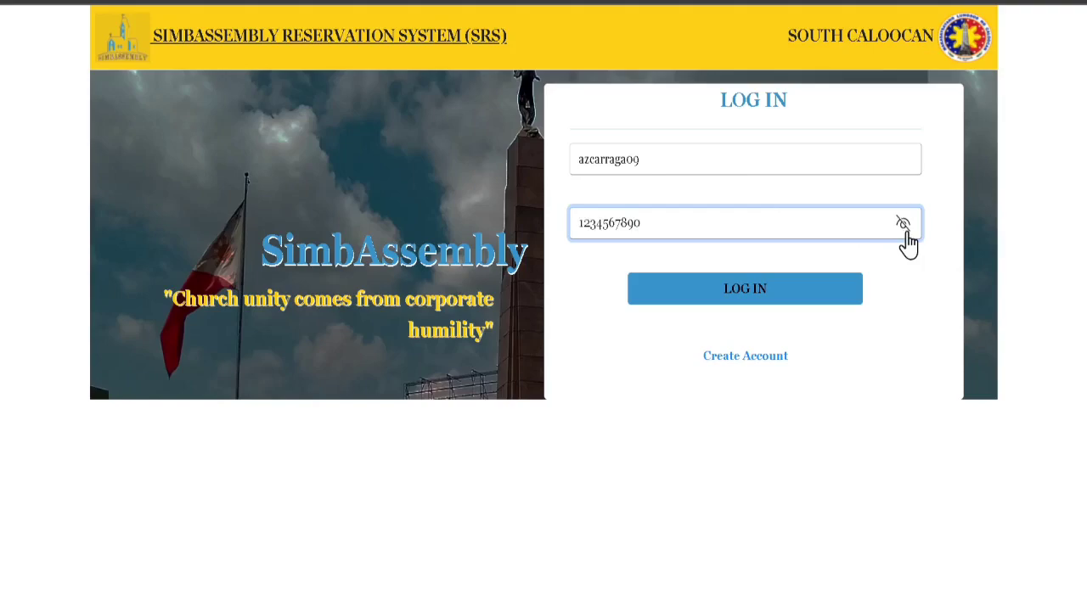
left_click(906, 234)
left_click(905, 234)
left_click(905, 236)
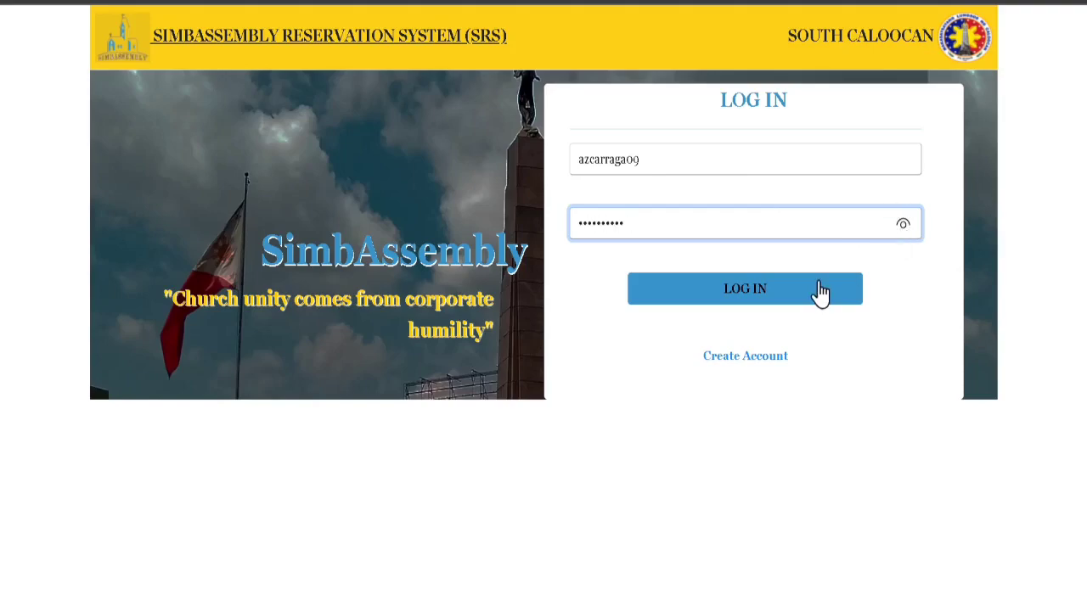
left_click(820, 293)
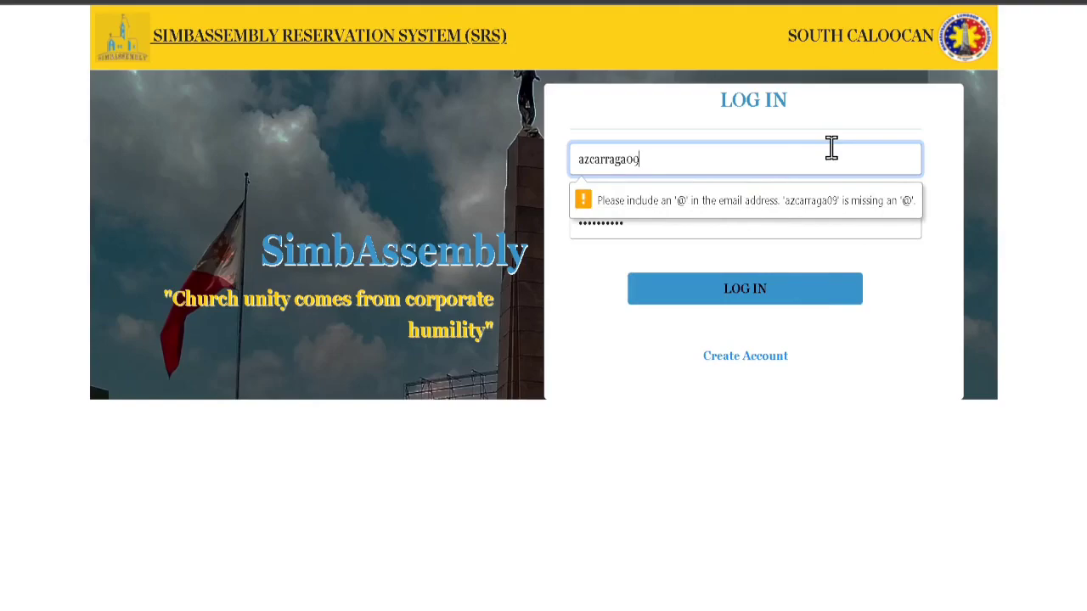
type("@gmai")
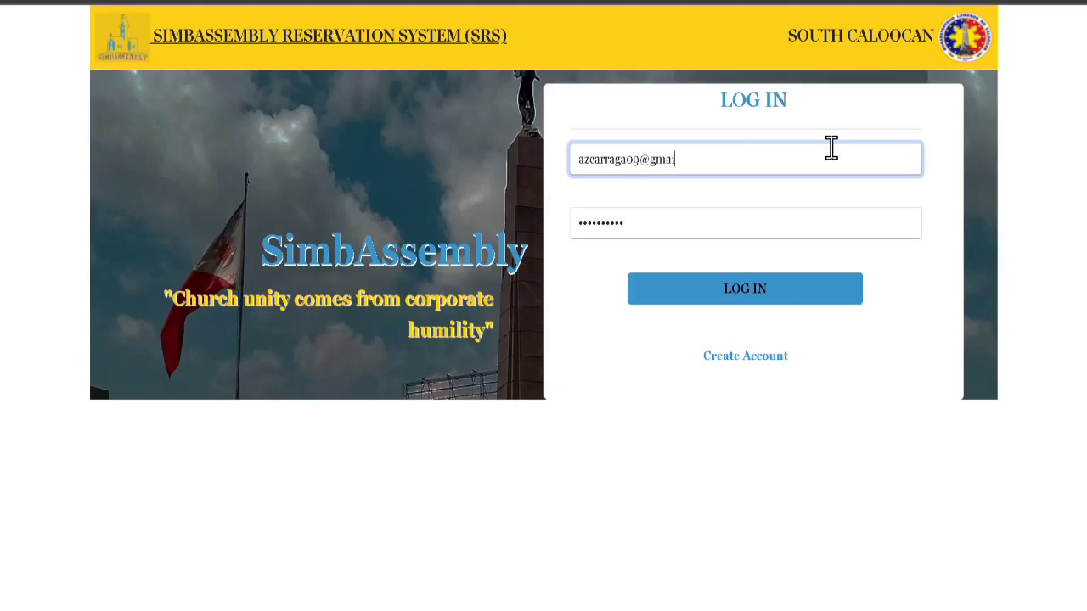
type("l.")
type("com")
left_click(757, 299)
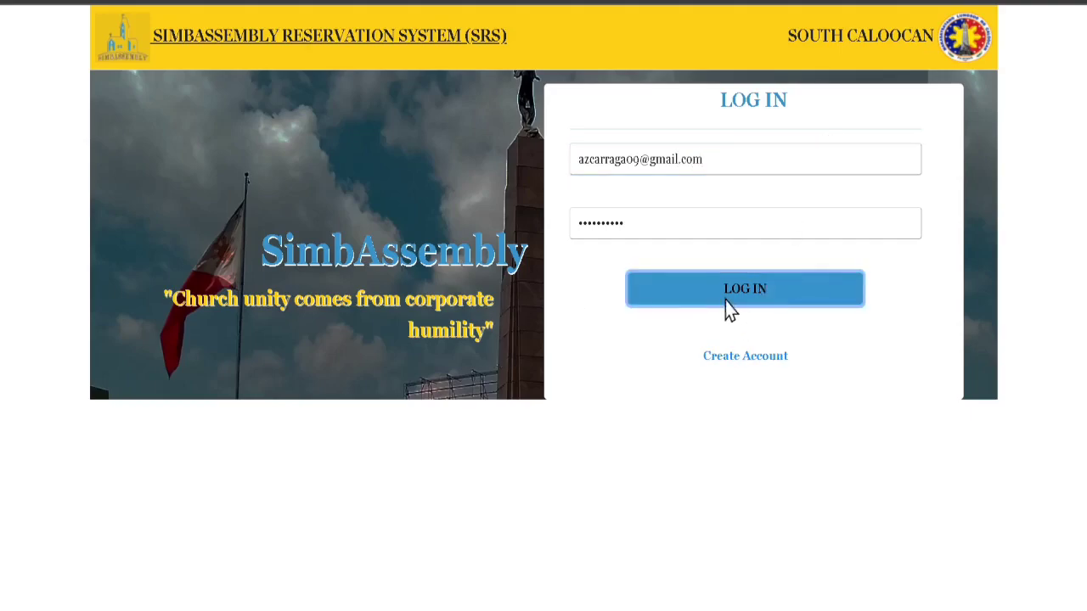
left_click(728, 310)
left_click_drag(818, 325, 696, 325)
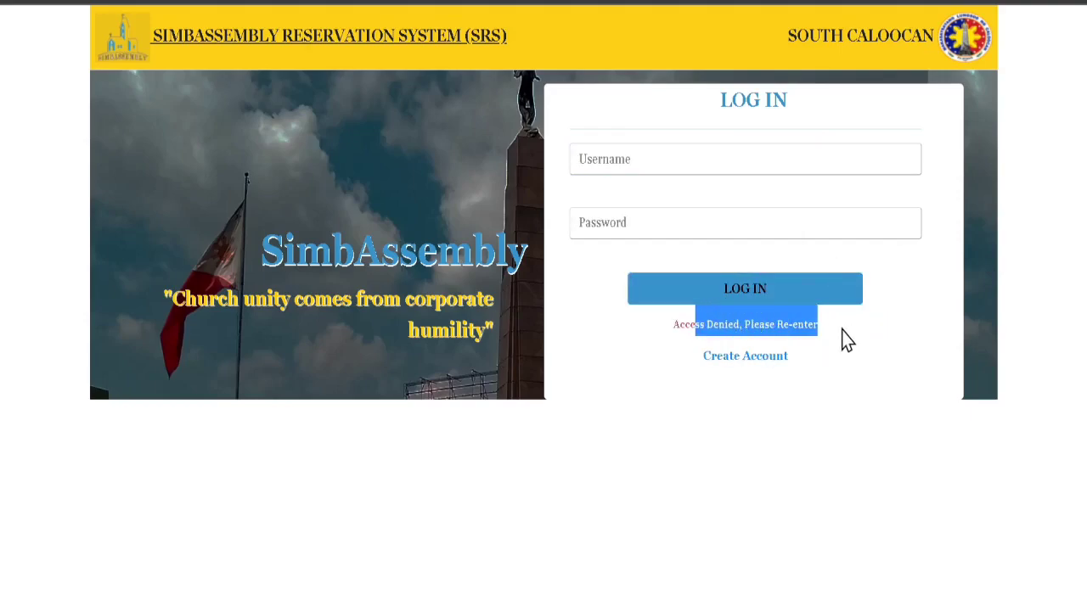
left_click(773, 325)
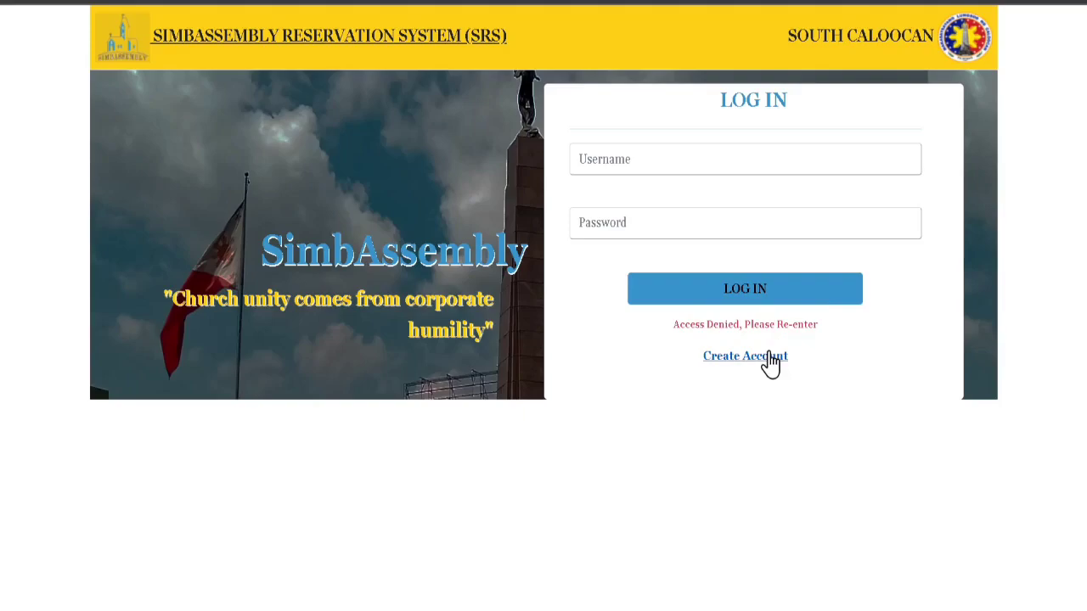
Open the Create Account sign-up form and enter 28/04/2022 as today's date
left_click(770, 358)
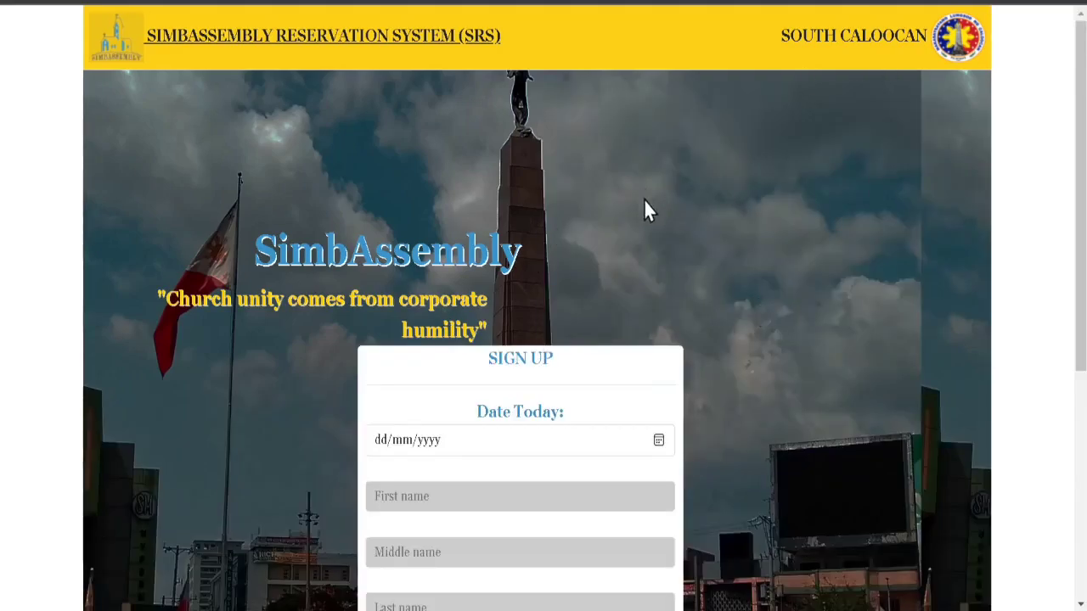
scroll(597, 323, "down", 5)
scroll(565, 320, "up", 2)
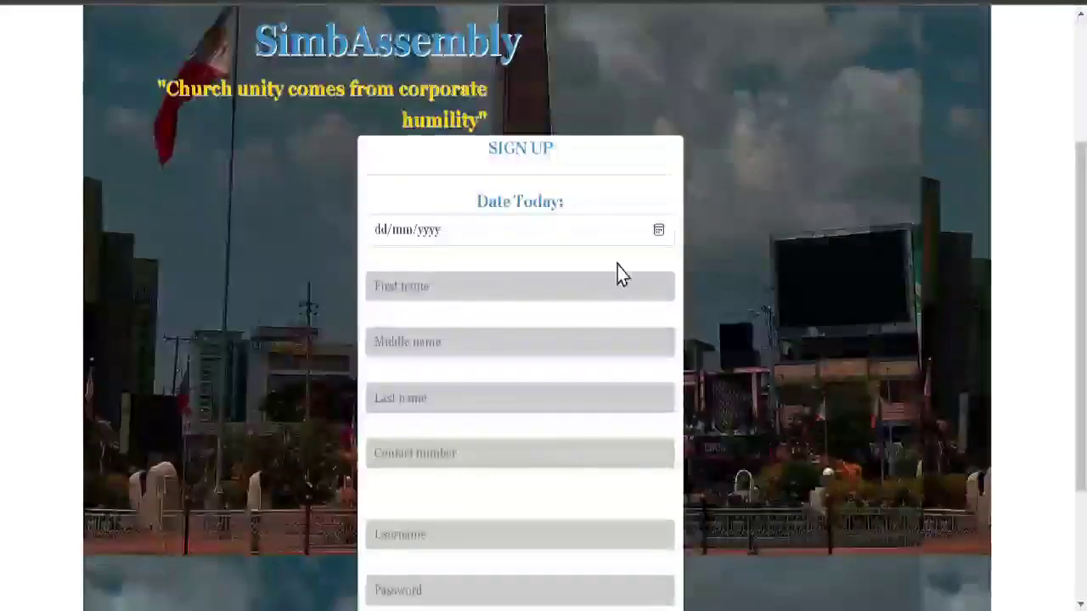
left_click(664, 238)
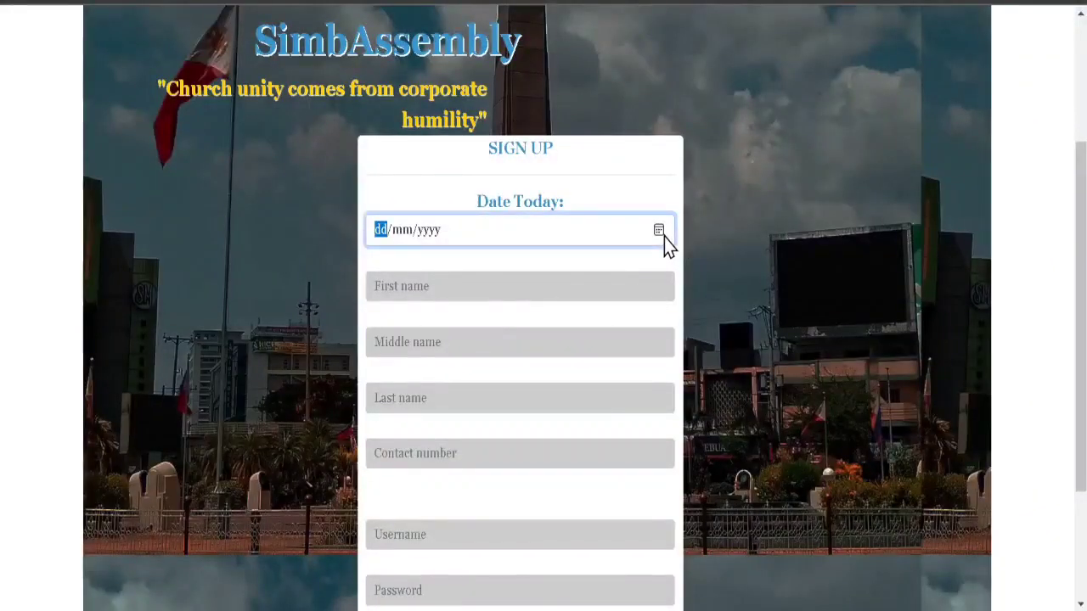
type("28042022")
Fill in the client's first, middle and last names, contact number and e-mail username
left_click(499, 288)
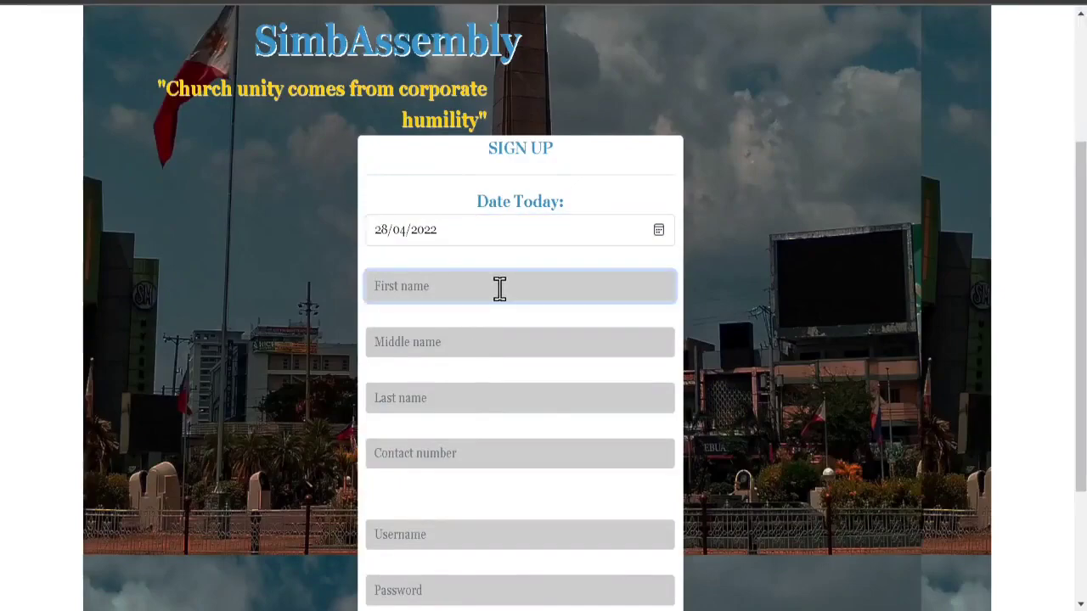
key("Tab")
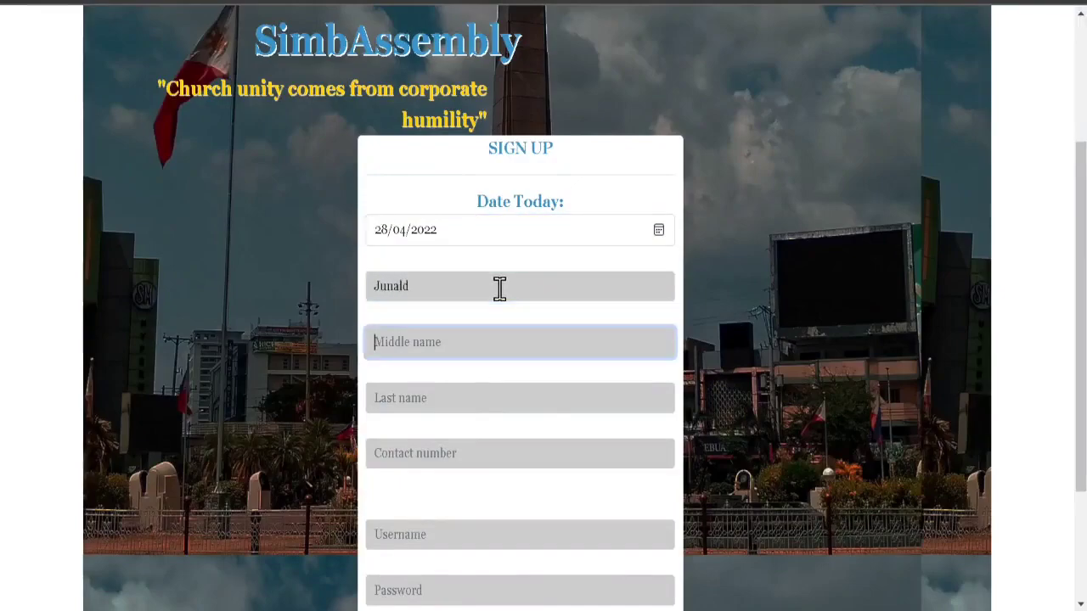
scroll(459, 280, "down", 2)
key("Tab")
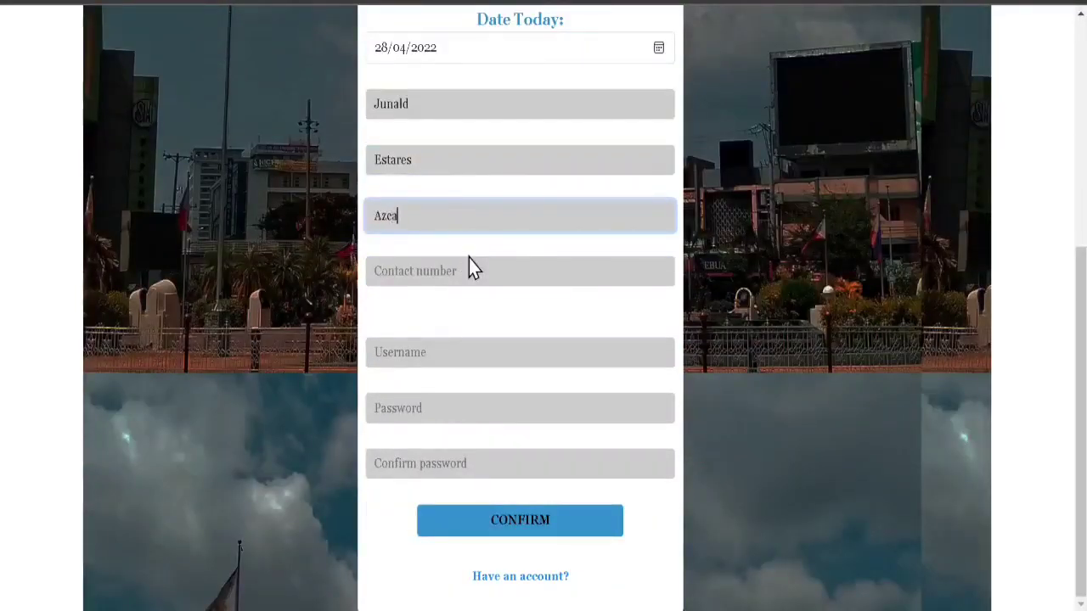
key("Tab")
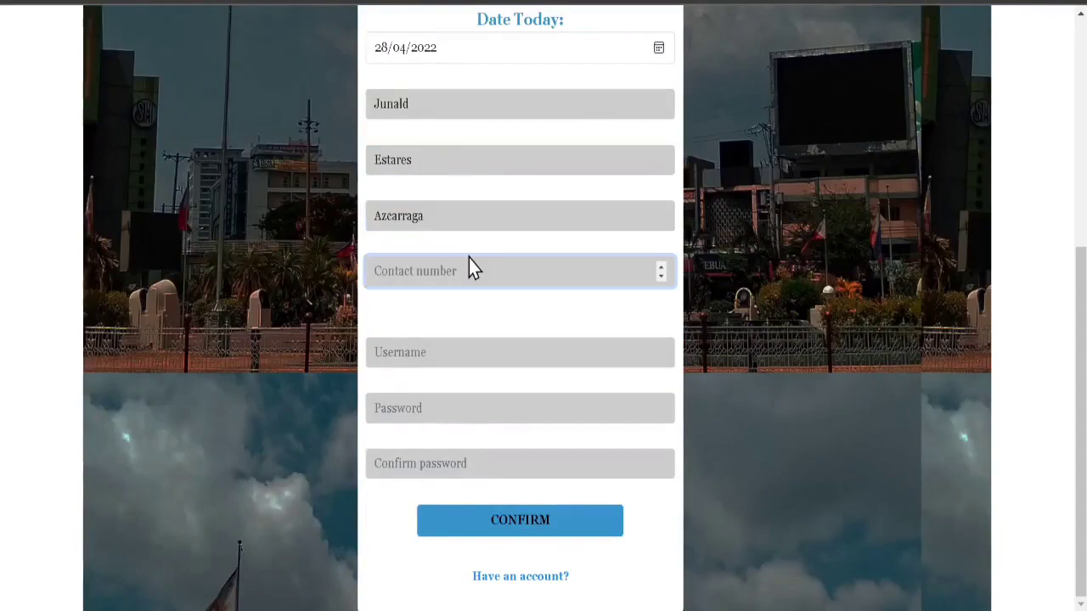
left_click(422, 356)
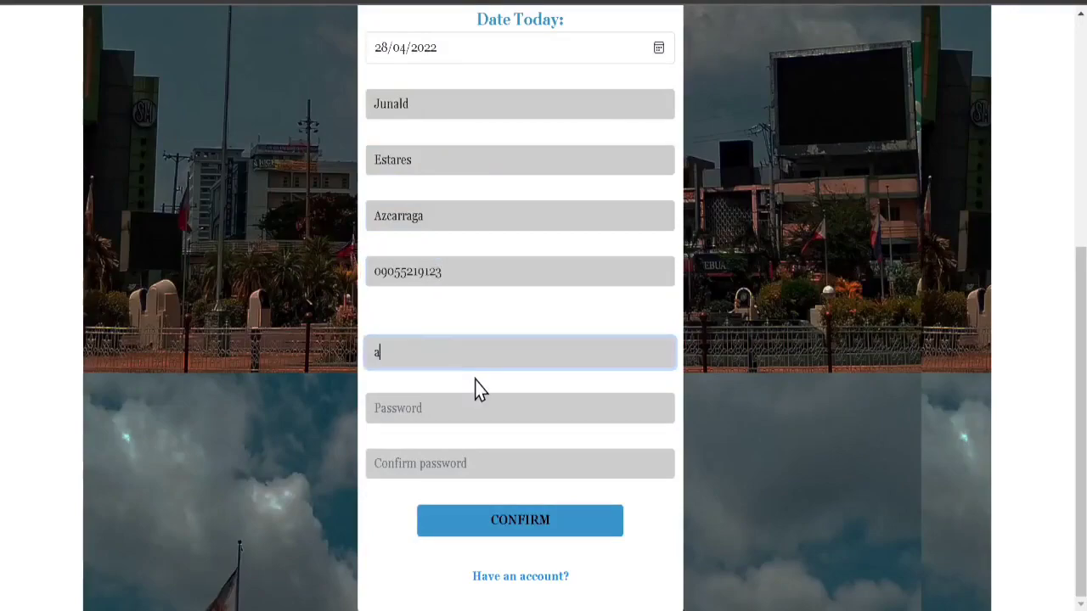
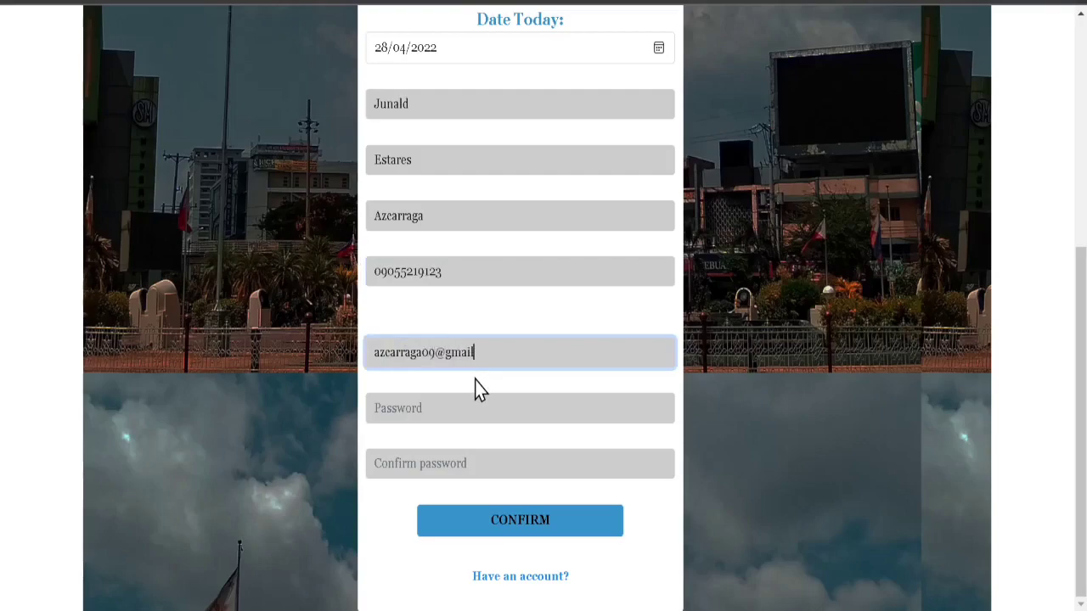
Enter a password and confirmation password, then submit the sign-up form
key("Tab")
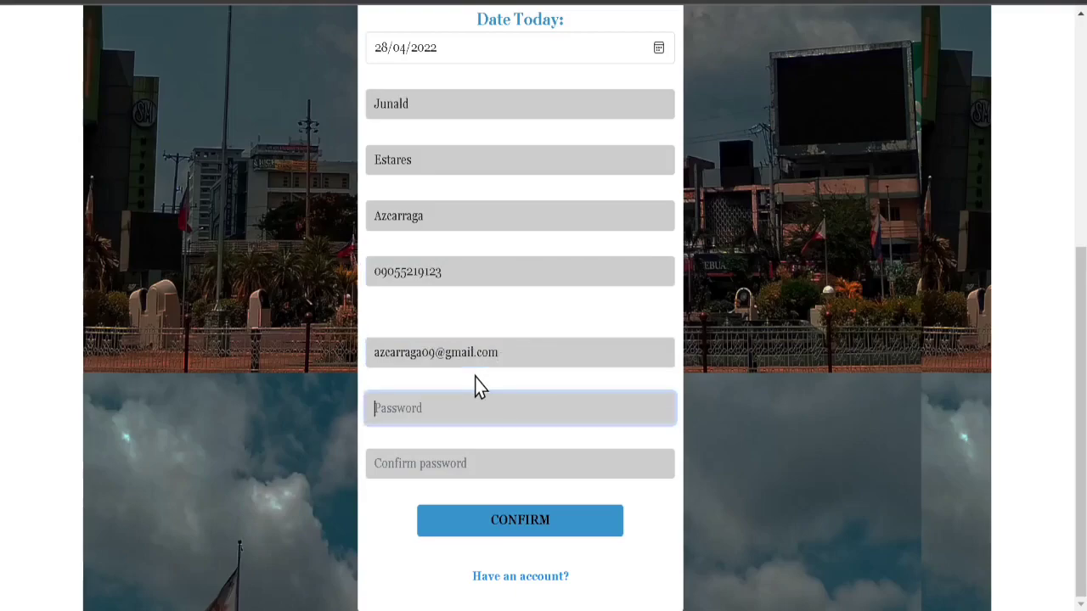
left_click(657, 409)
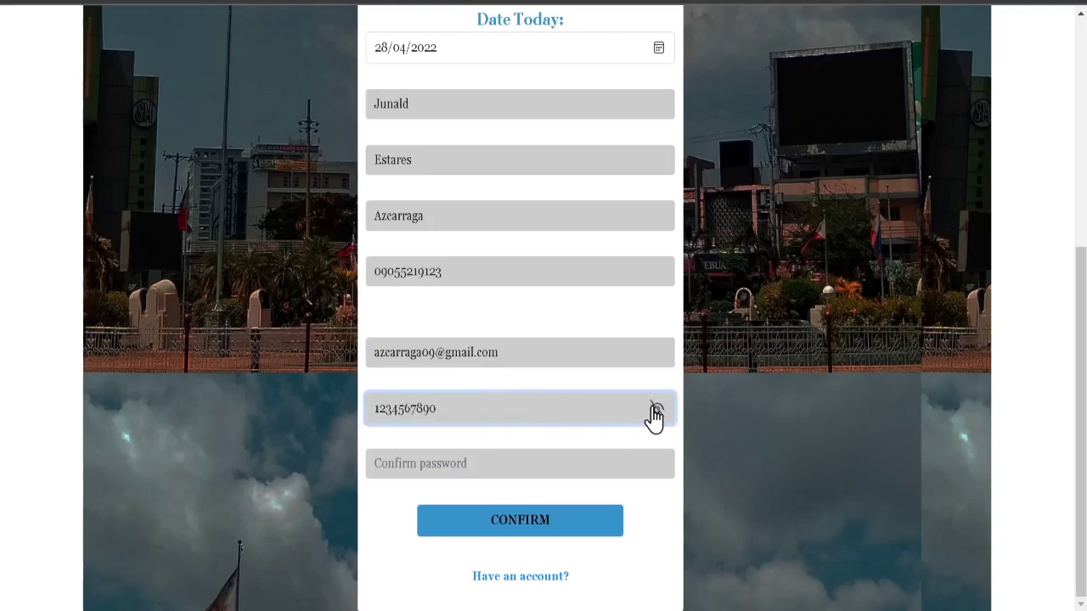
left_click(467, 458)
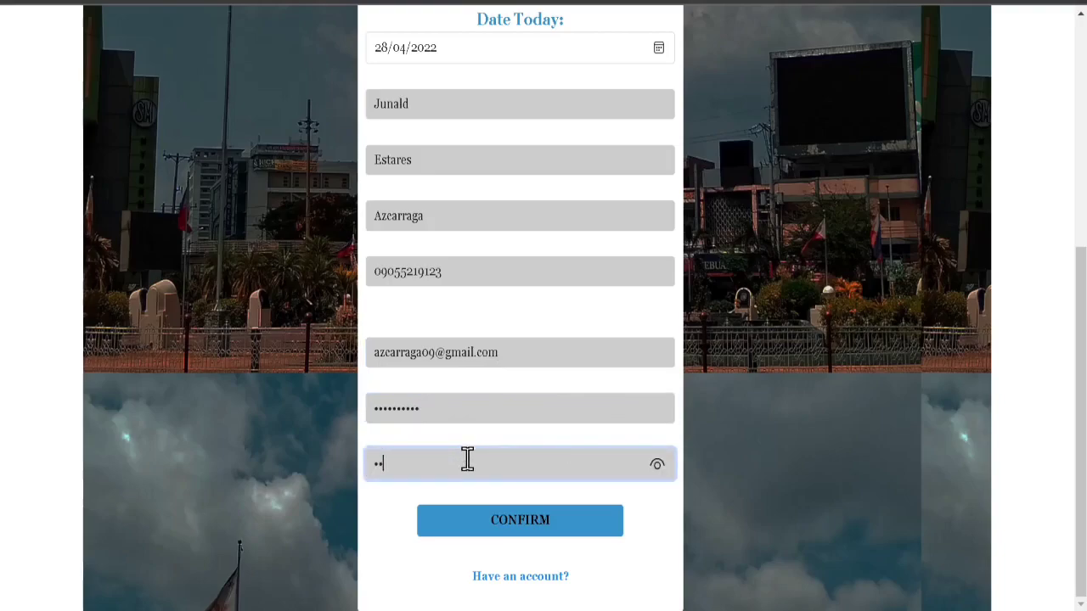
left_click(657, 466)
left_click(656, 469)
key("BackSpace")
left_click(568, 523)
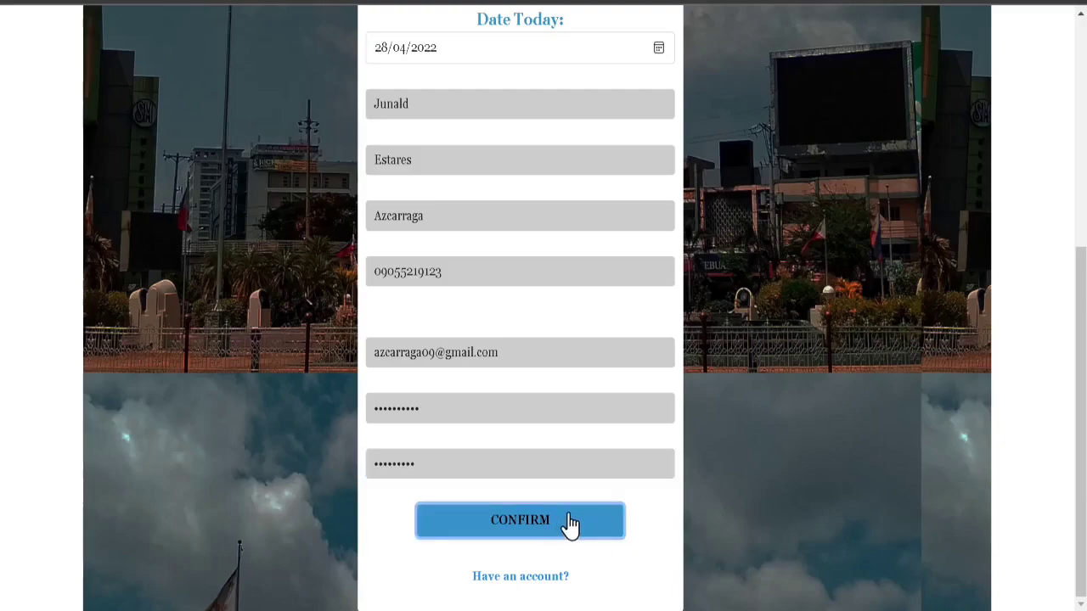
After the Mismatched passwords error, fix the password and confirmation so they match, then resubmit
scroll(557, 507, "up", 5)
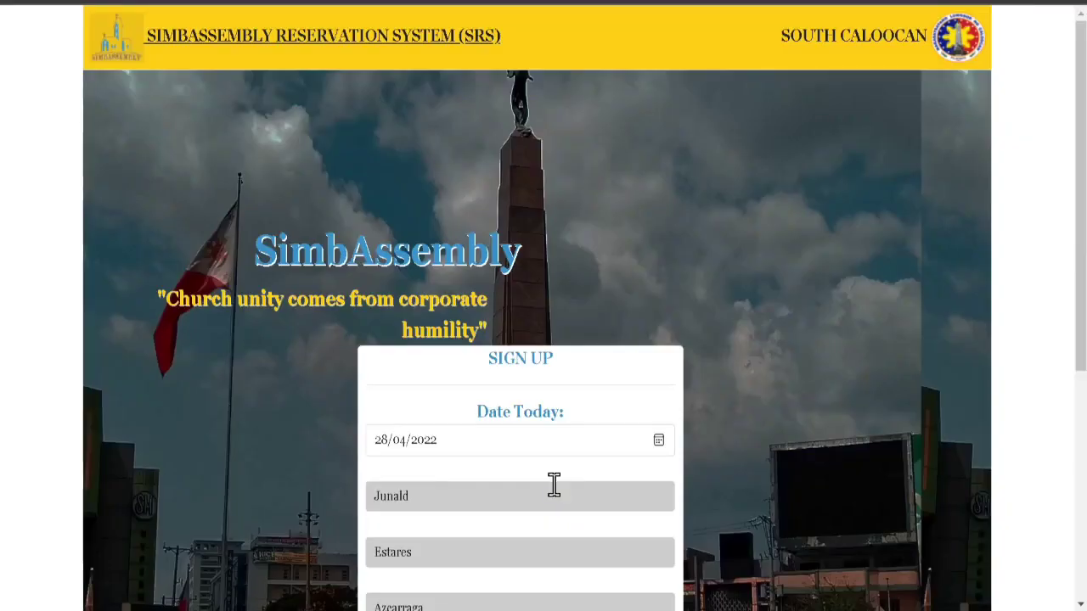
scroll(554, 483, "down", 5)
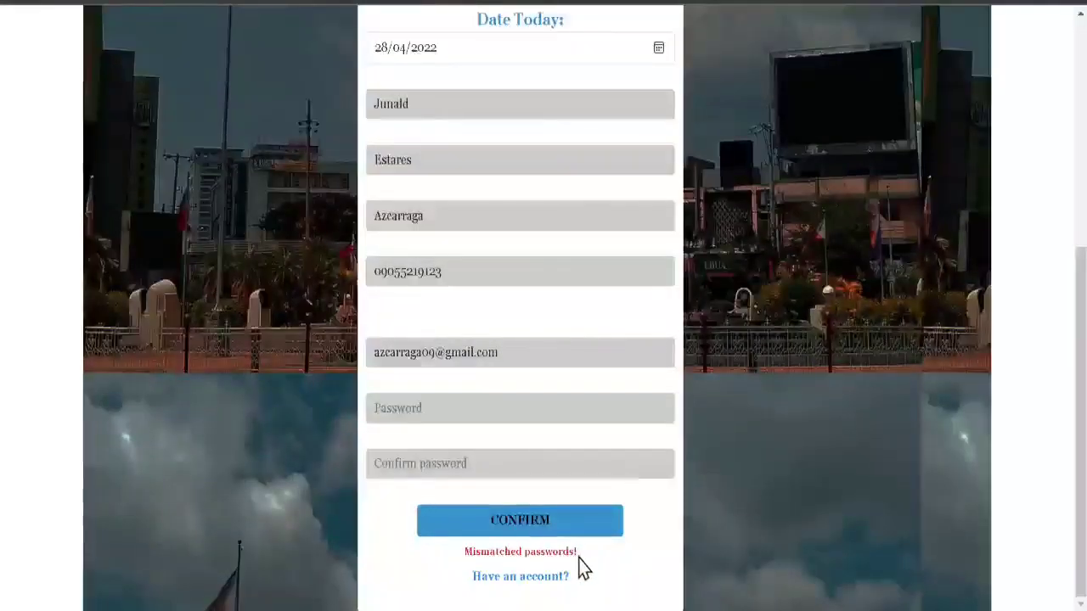
left_click_drag(577, 553, 468, 553)
left_click(371, 581)
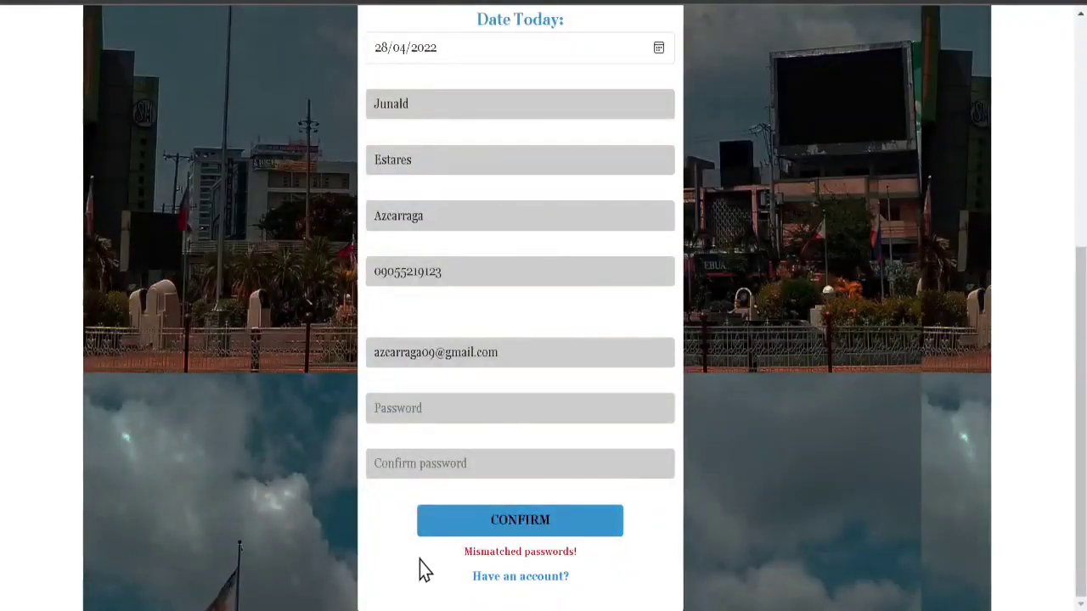
left_click(487, 415)
type("12")
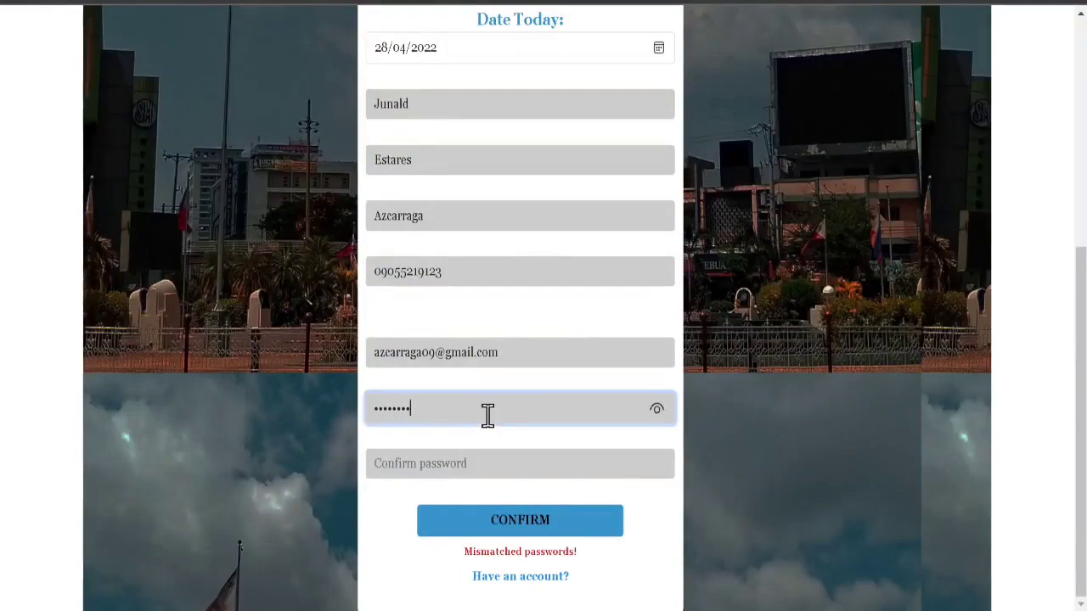
type("90")
left_click(656, 410)
left_click(542, 458)
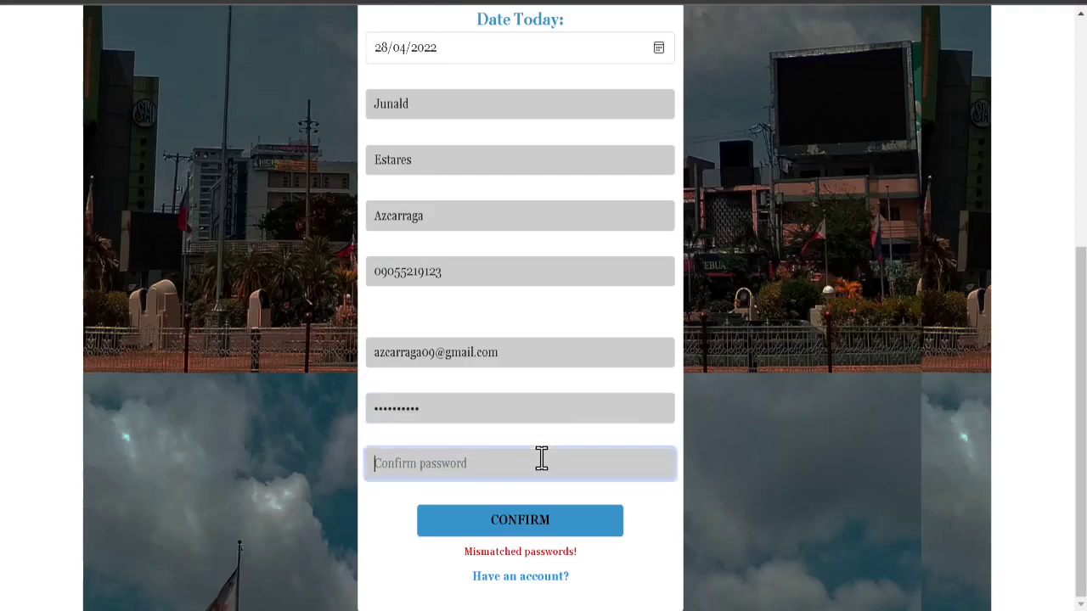
type("1")
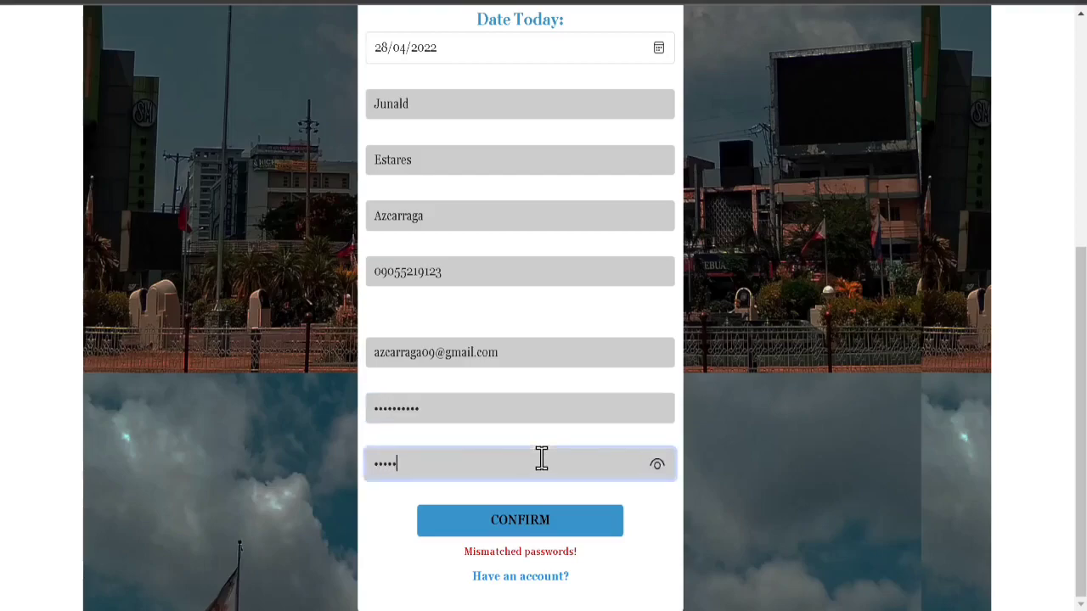
left_click(527, 508)
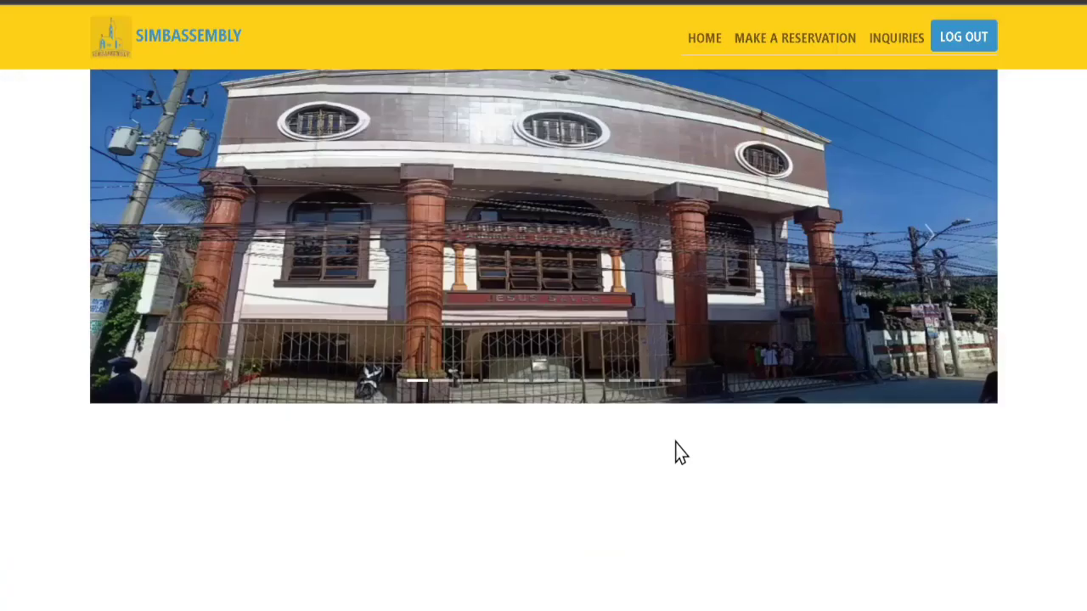
scroll(679, 259, "down", 2)
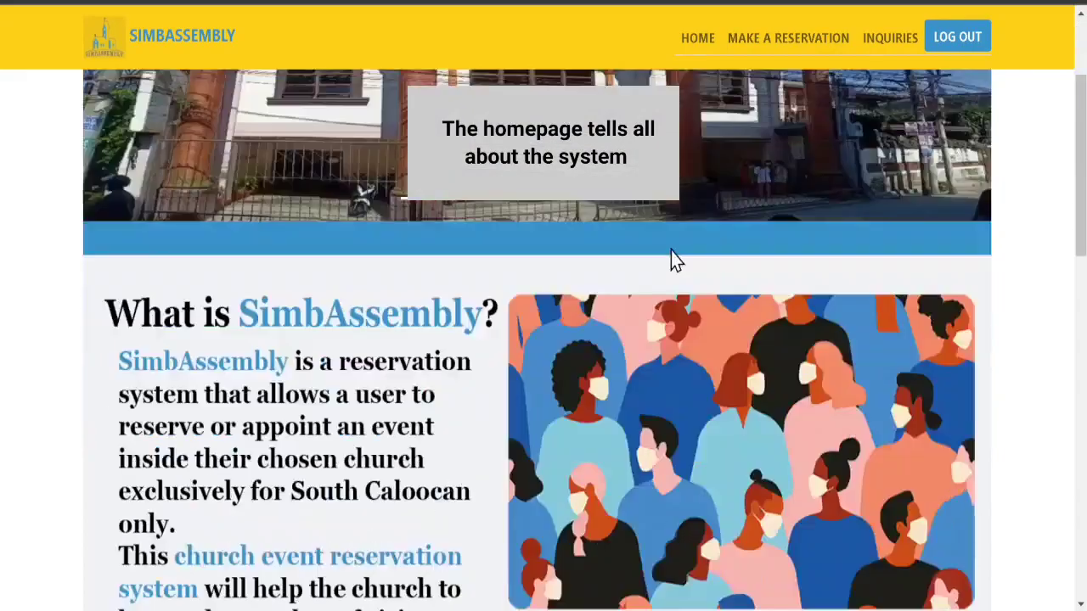
scroll(671, 255, "down", 5)
scroll(671, 255, "down", 3)
scroll(670, 254, "down", 4)
scroll(671, 259, "down", 2)
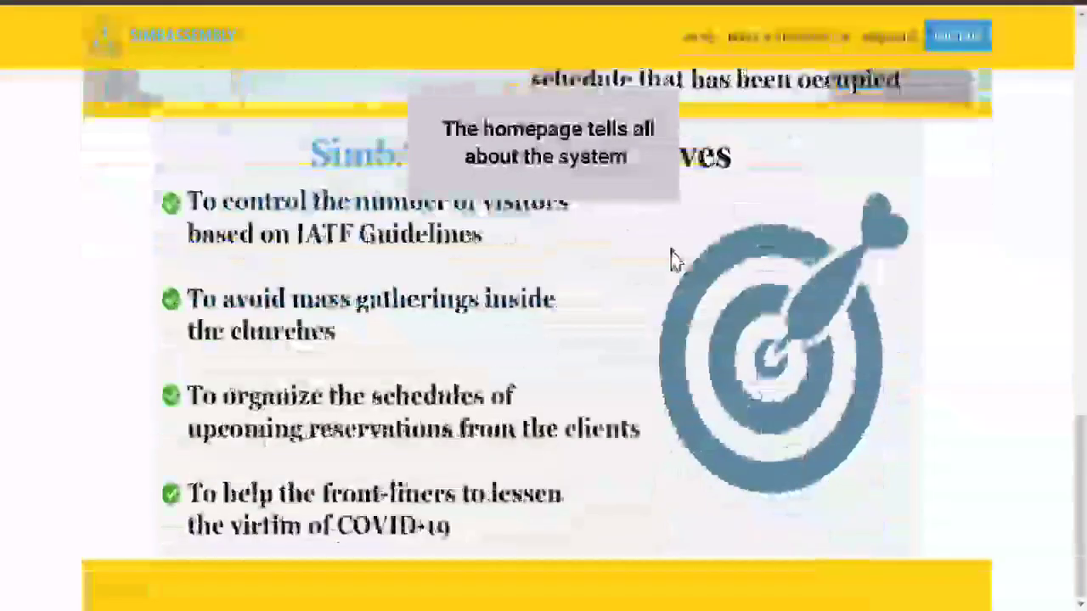
scroll(670, 259, "up", 4)
scroll(670, 255, "up", 8)
scroll(671, 252, "up", 2)
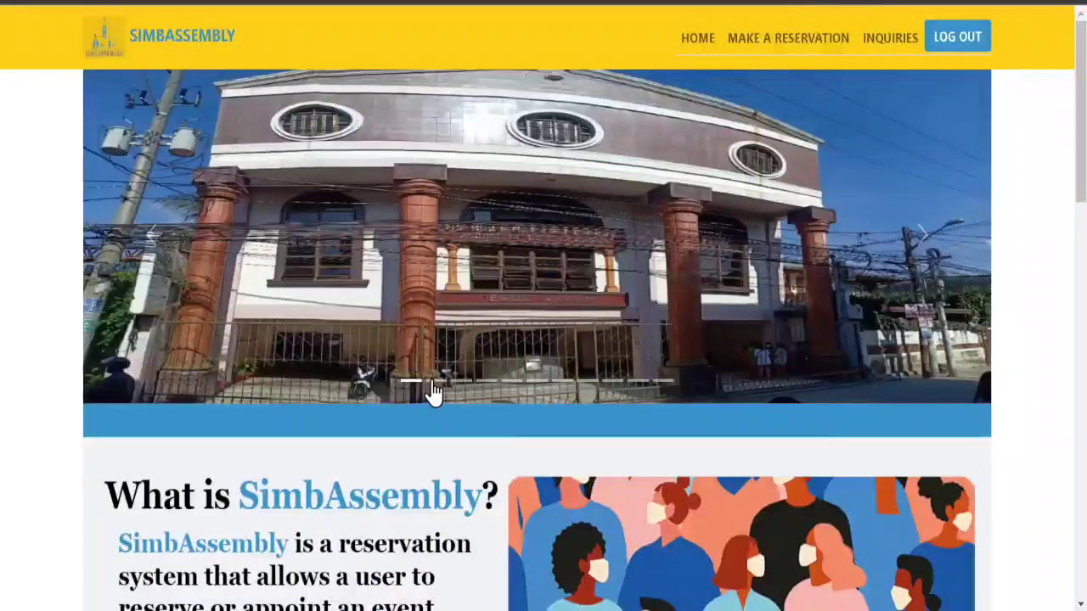
left_click(438, 383)
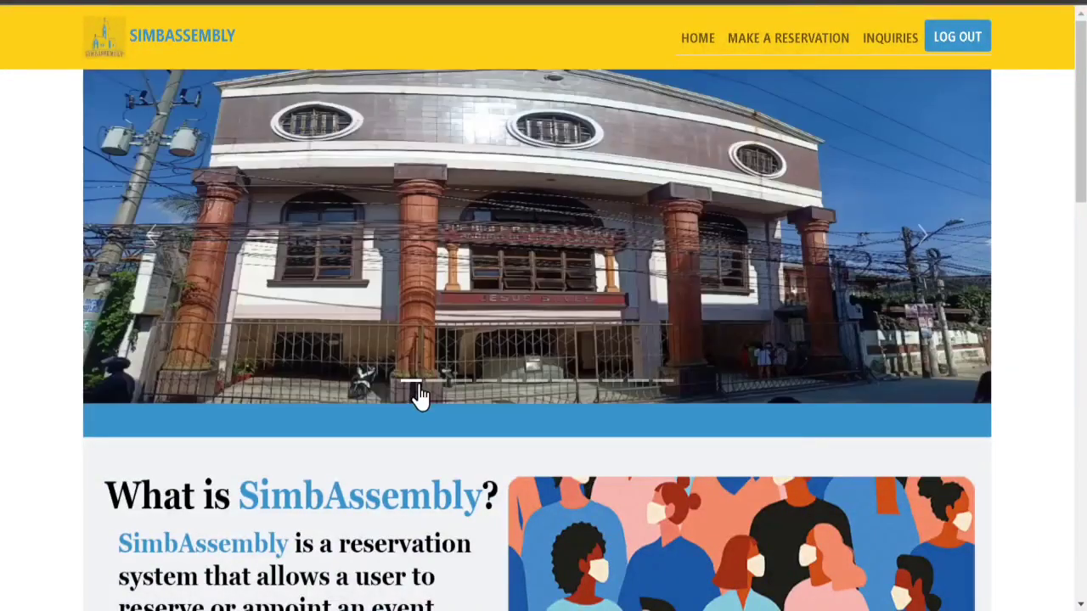
left_click(415, 386)
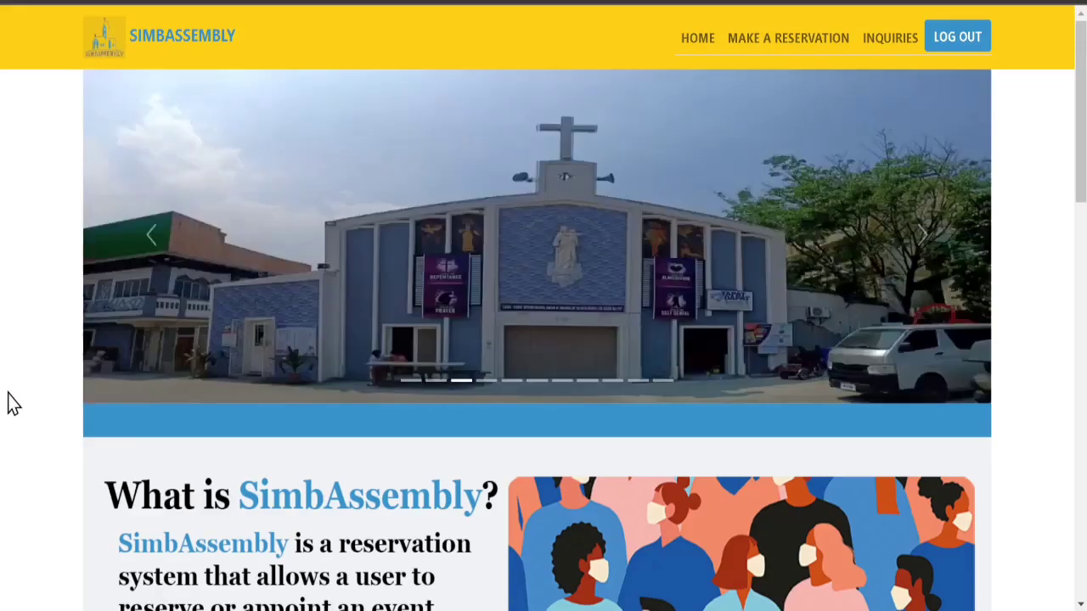
left_click(486, 384)
left_click(513, 384)
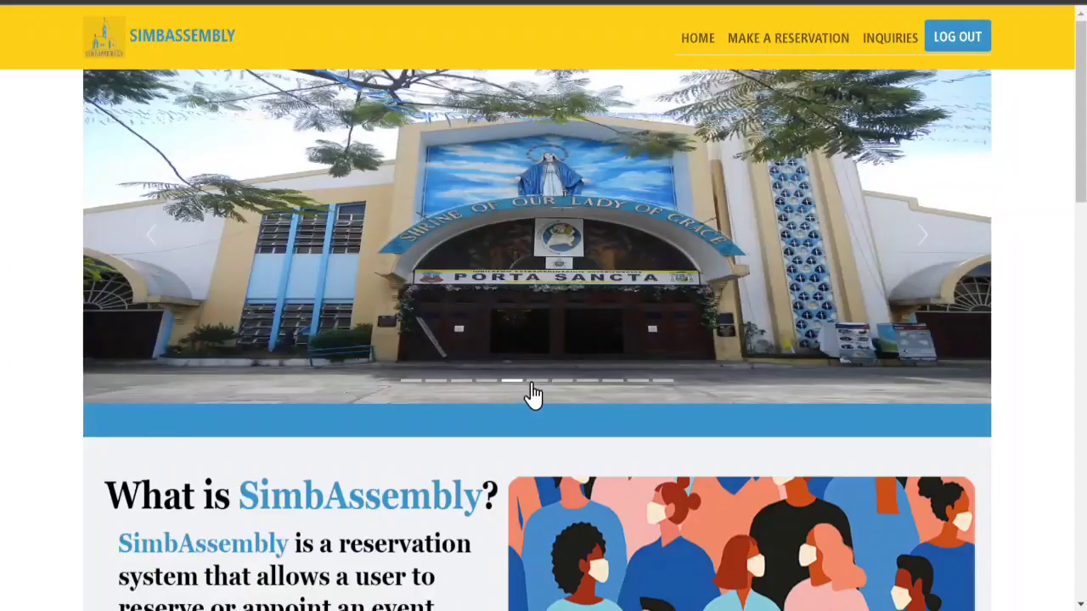
left_click(548, 383)
left_click(557, 383)
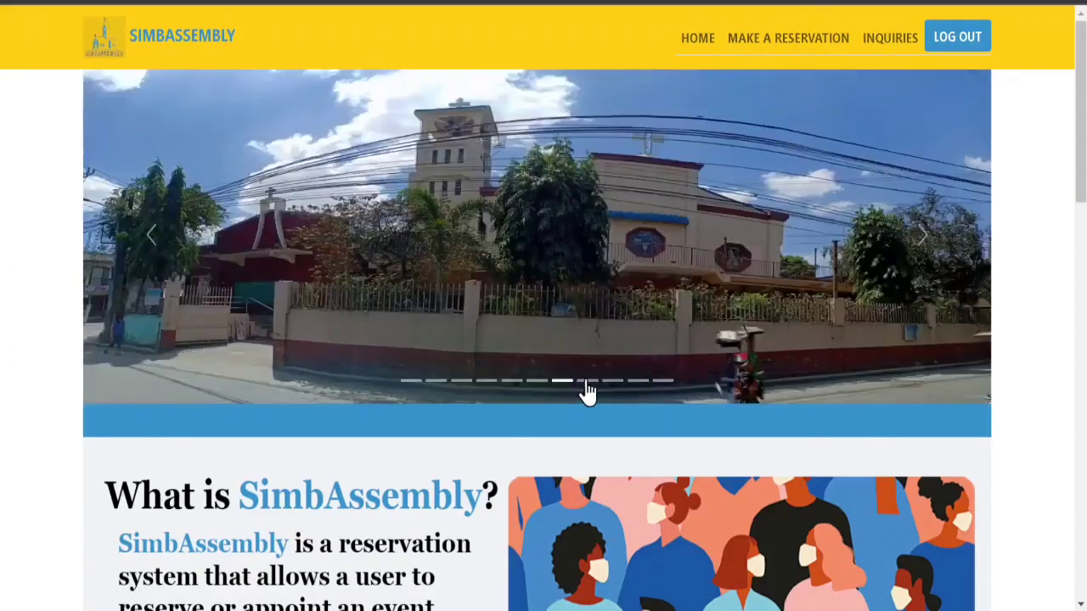
left_click(603, 384)
left_click(624, 384)
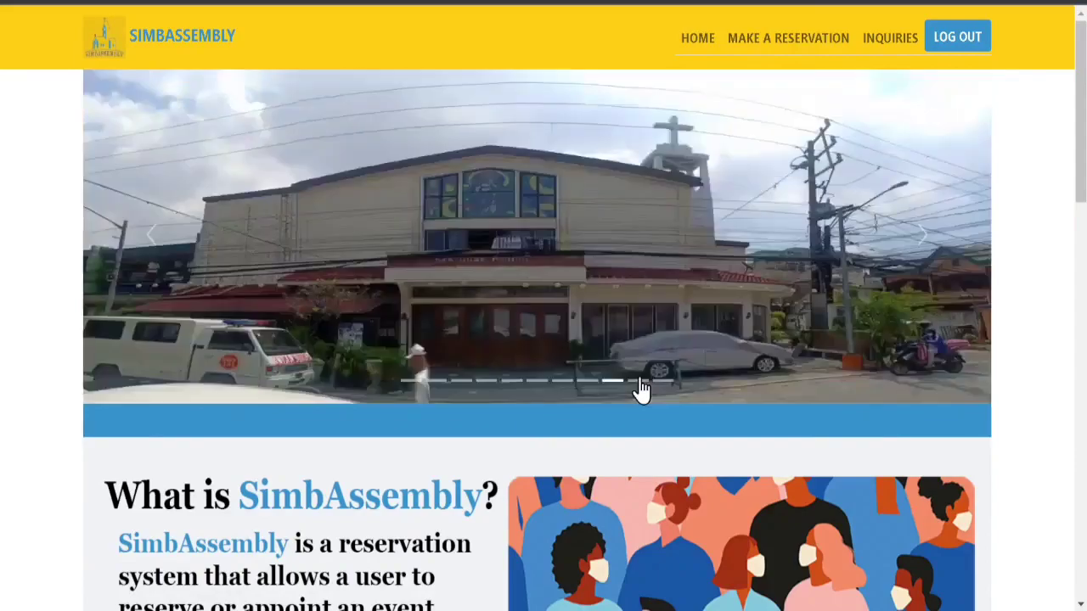
left_click(660, 384)
left_click(679, 382)
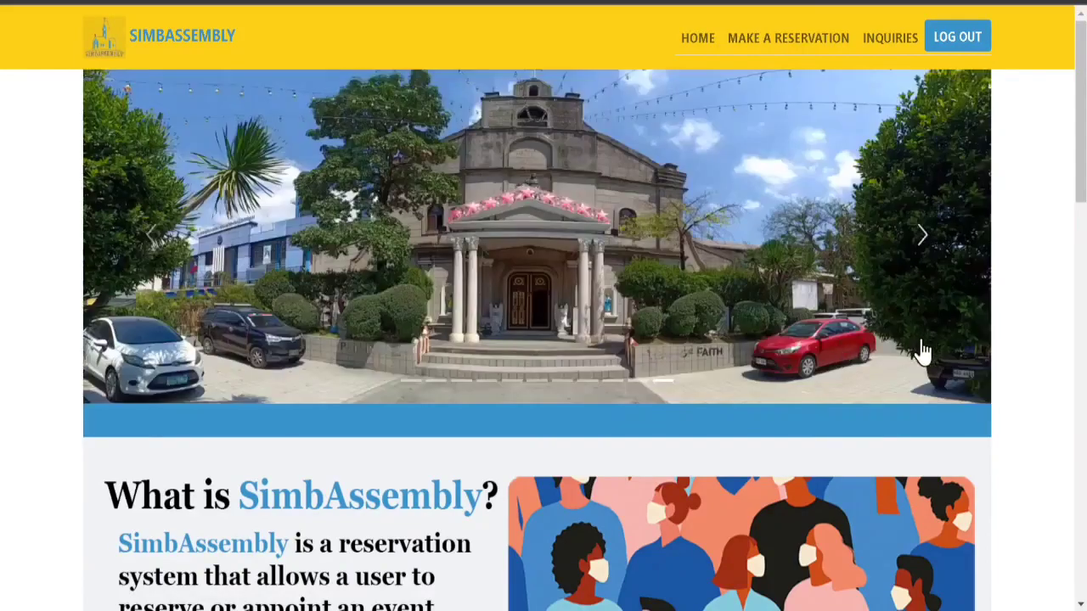
left_click(929, 260)
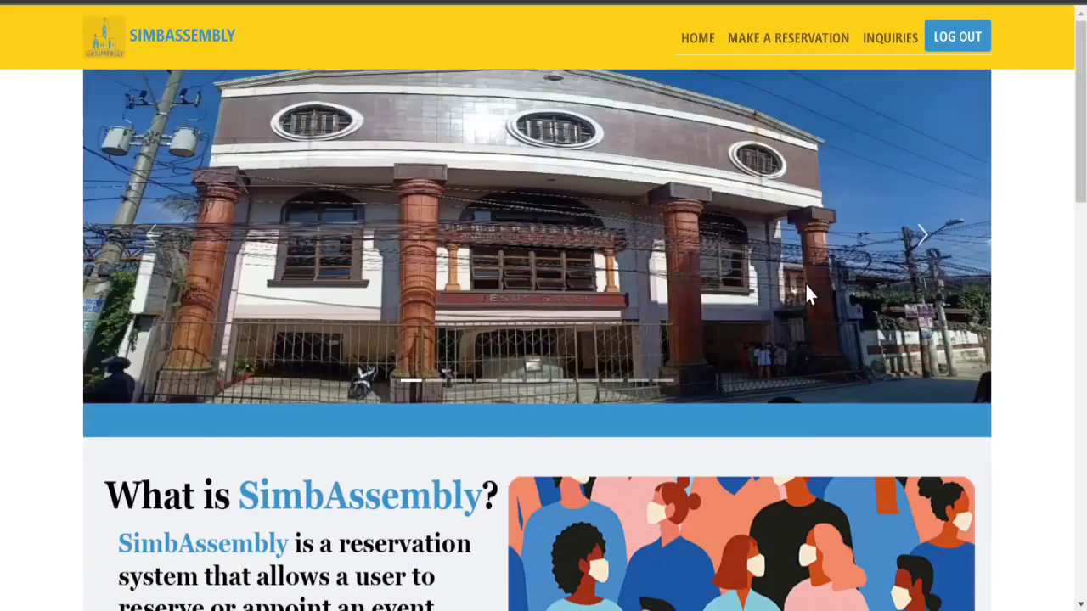
left_click(913, 253)
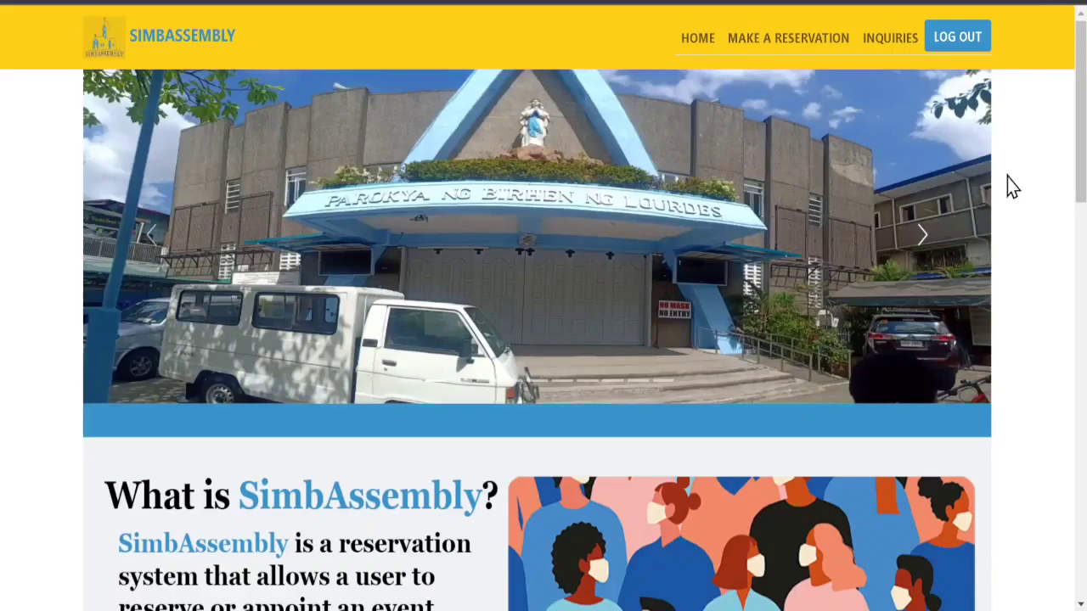
scroll(1025, 219, "down", 1)
scroll(579, 393, "down", 2)
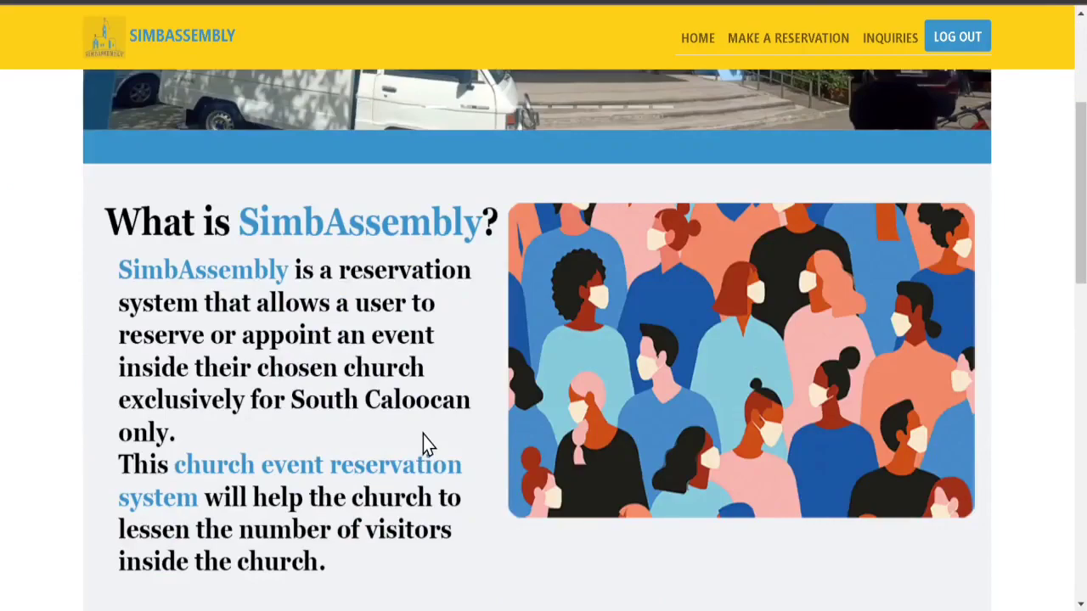
scroll(423, 436, "down", 2)
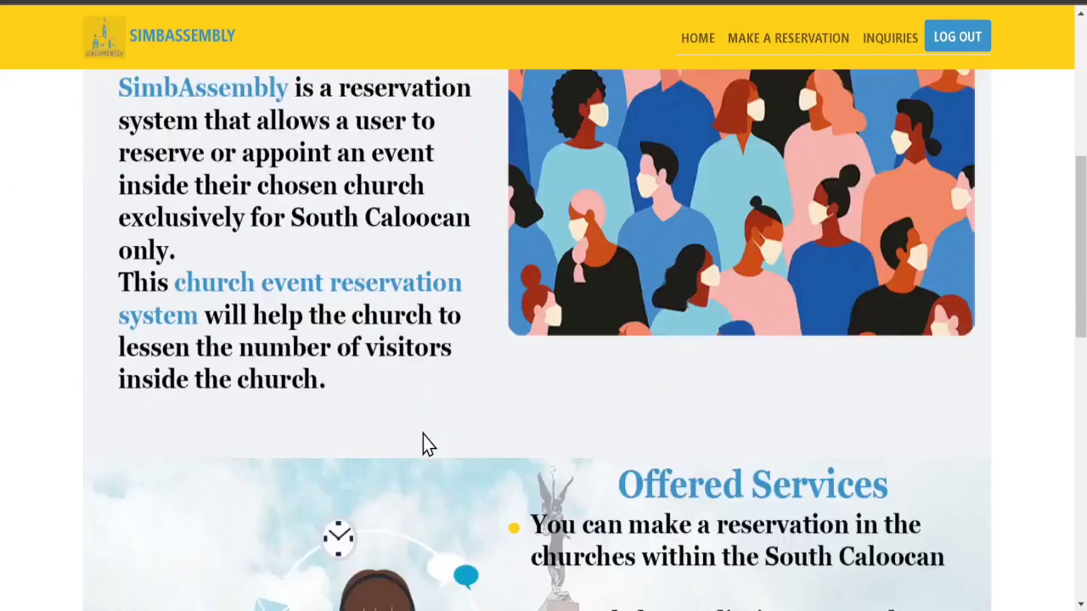
scroll(423, 435, "down", 1)
scroll(422, 435, "down", 1)
scroll(423, 435, "down", 1)
scroll(422, 435, "down", 1)
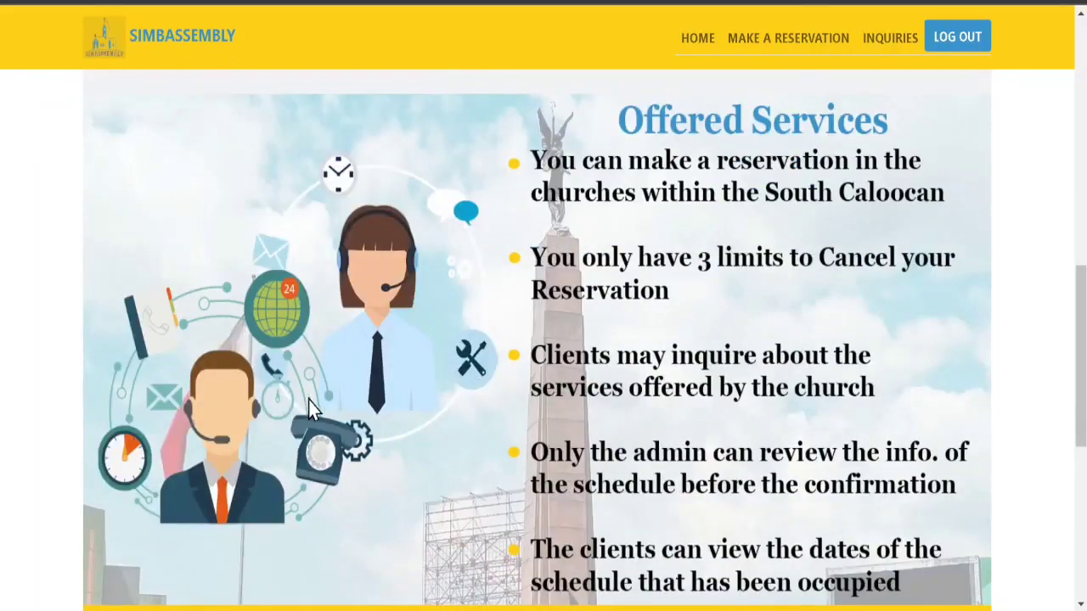
scroll(320, 401, "down", 1)
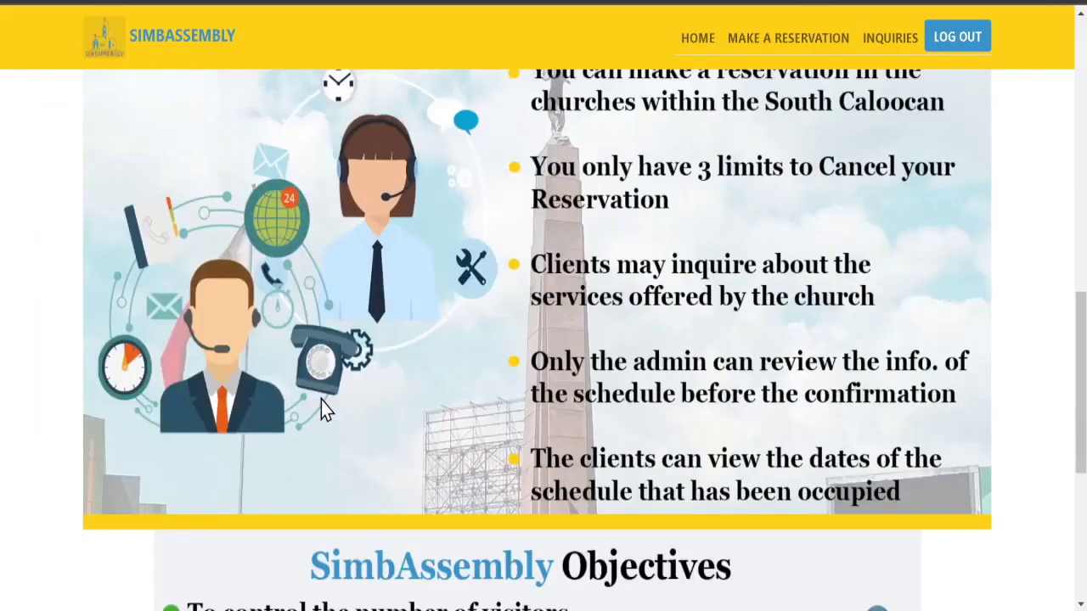
scroll(321, 401, "down", 2)
scroll(321, 401, "down", 2)
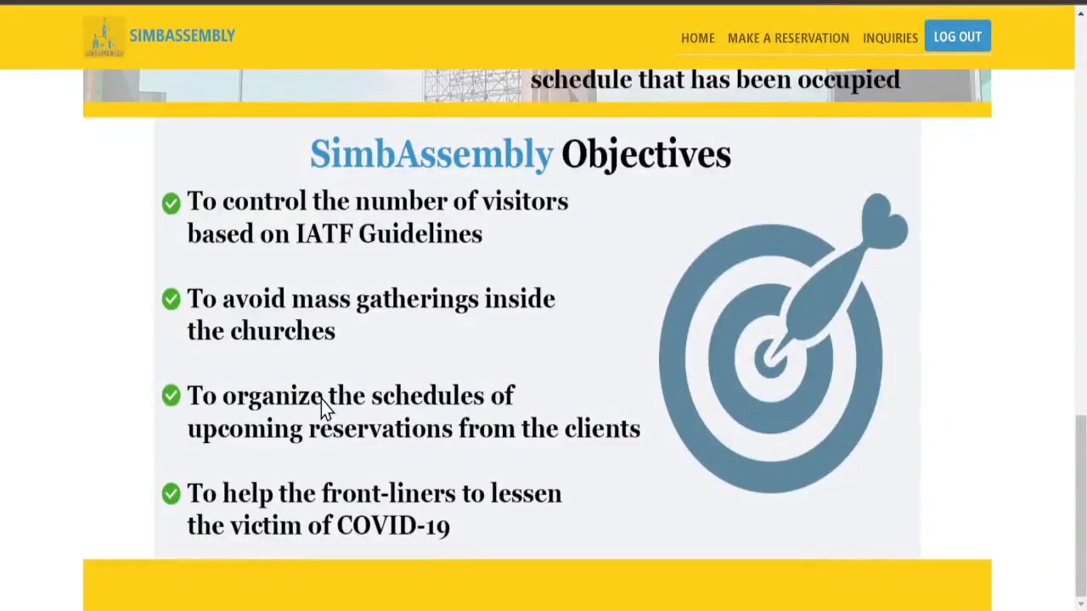
scroll(404, 396, "up", 3)
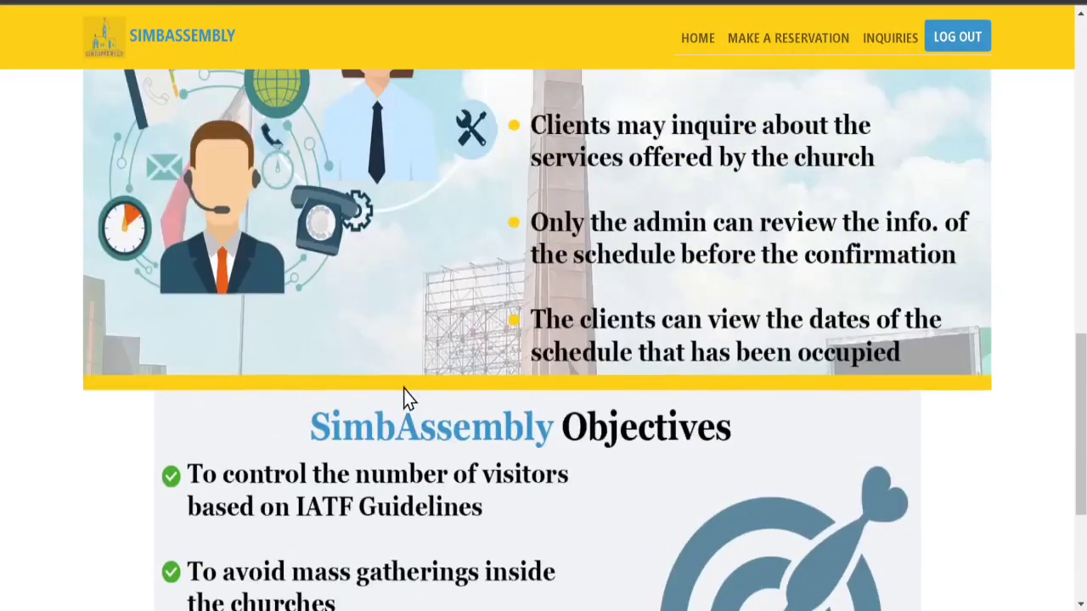
scroll(406, 398, "up", 4)
scroll(408, 397, "up", 4)
scroll(411, 400, "up", 4)
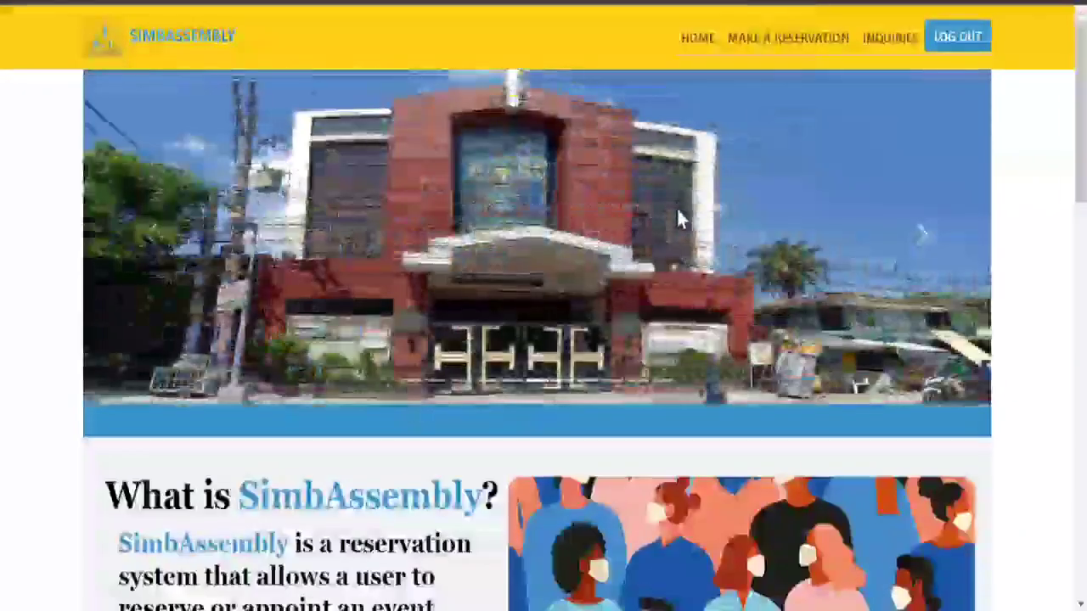
left_click(923, 231)
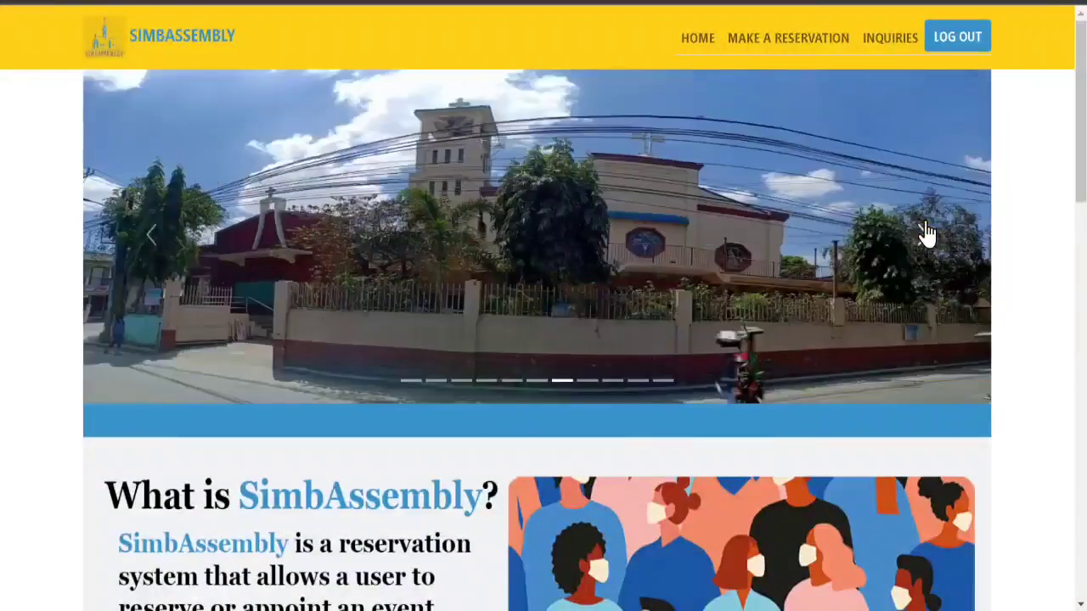
left_click(925, 233)
left_click(922, 233)
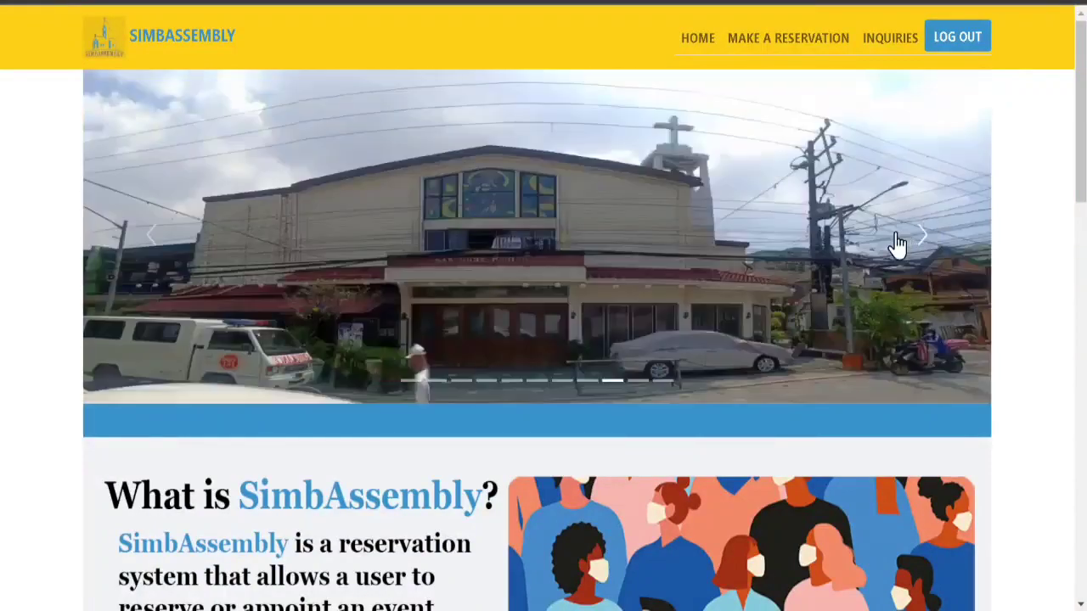
left_click(917, 241)
left_click(917, 241)
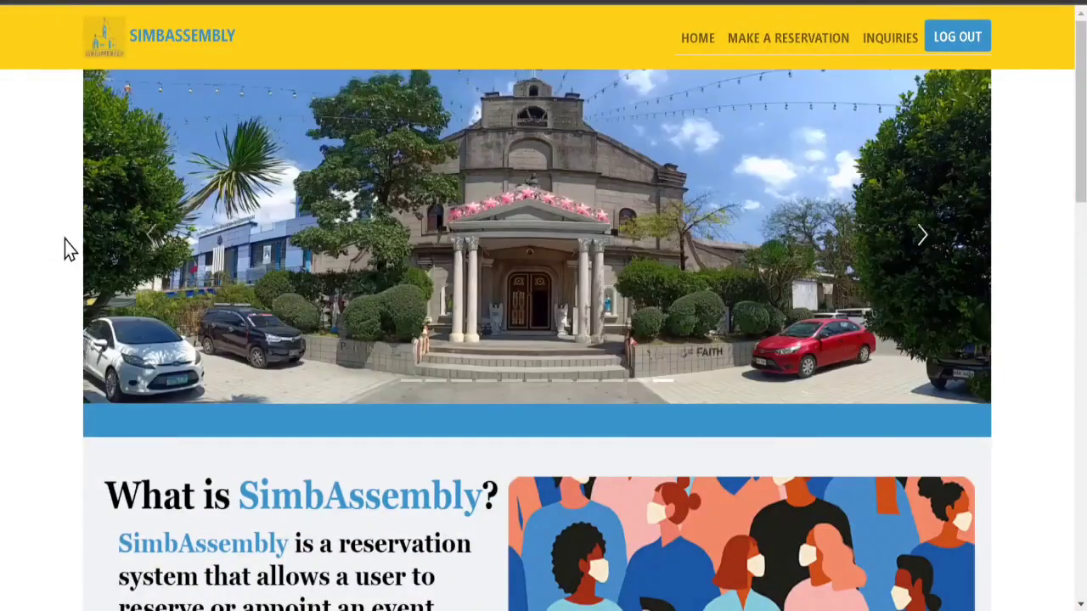
left_click(152, 235)
left_click(152, 235)
left_click(152, 236)
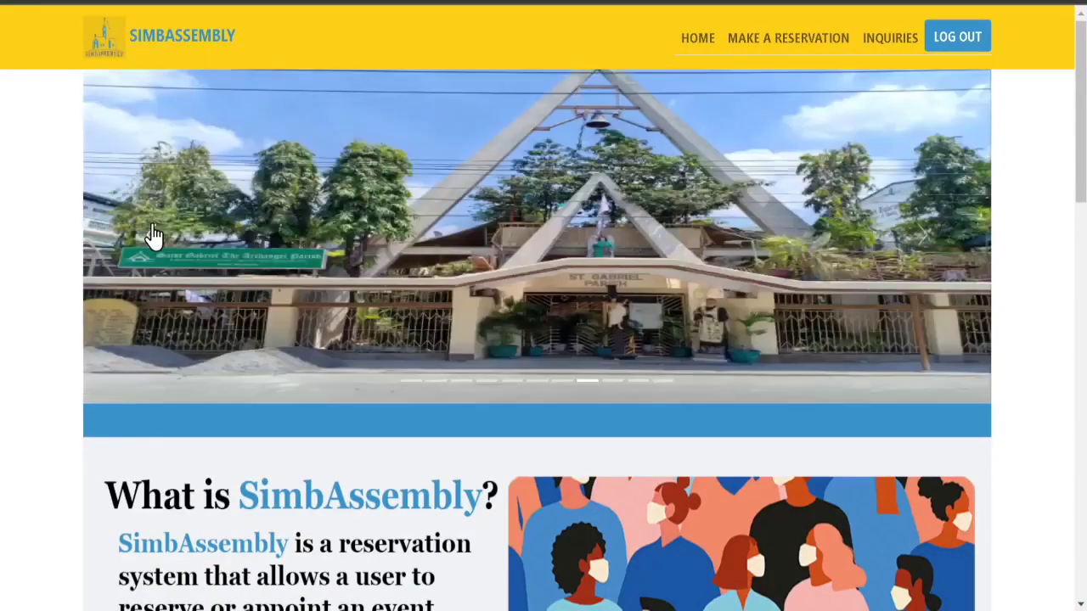
left_click(152, 235)
left_click(941, 253)
left_click(939, 254)
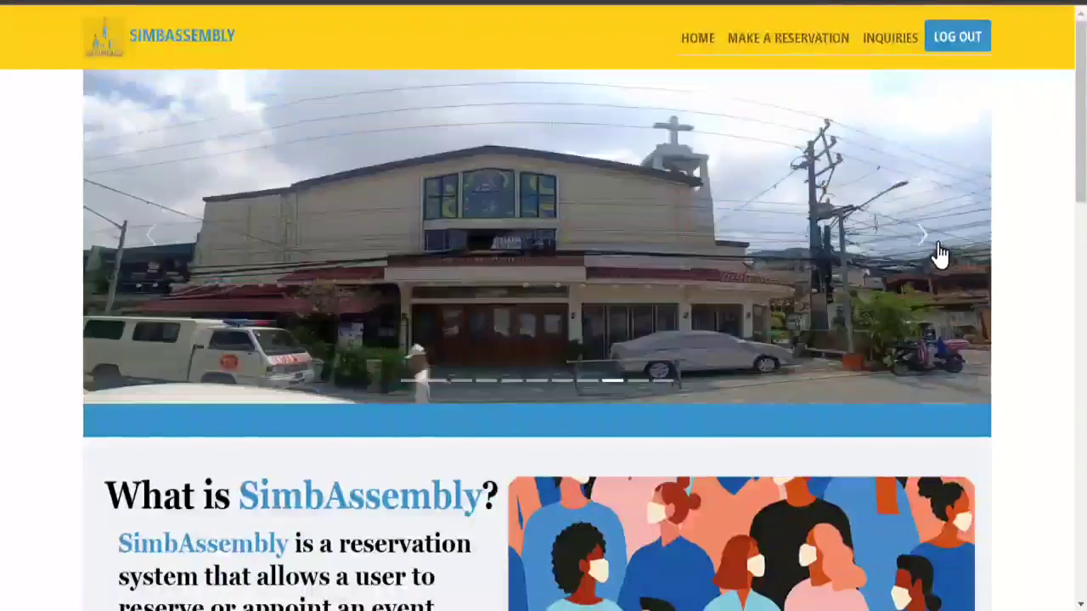
left_click(939, 254)
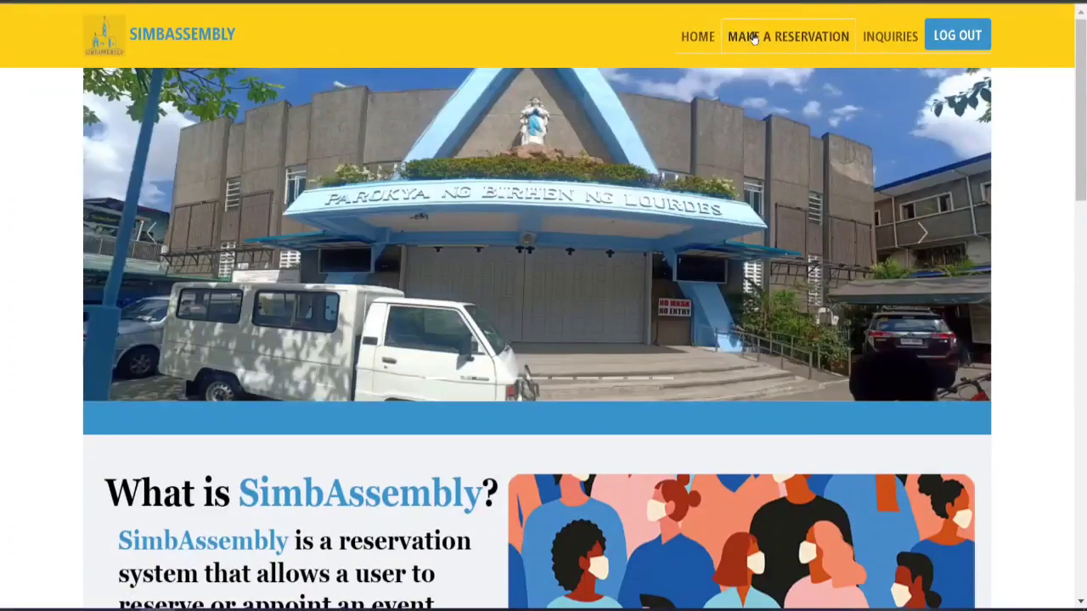
Go to MAKE A RESERVATION and scroll through the booking form and occupied-dates checker
left_click(737, 36)
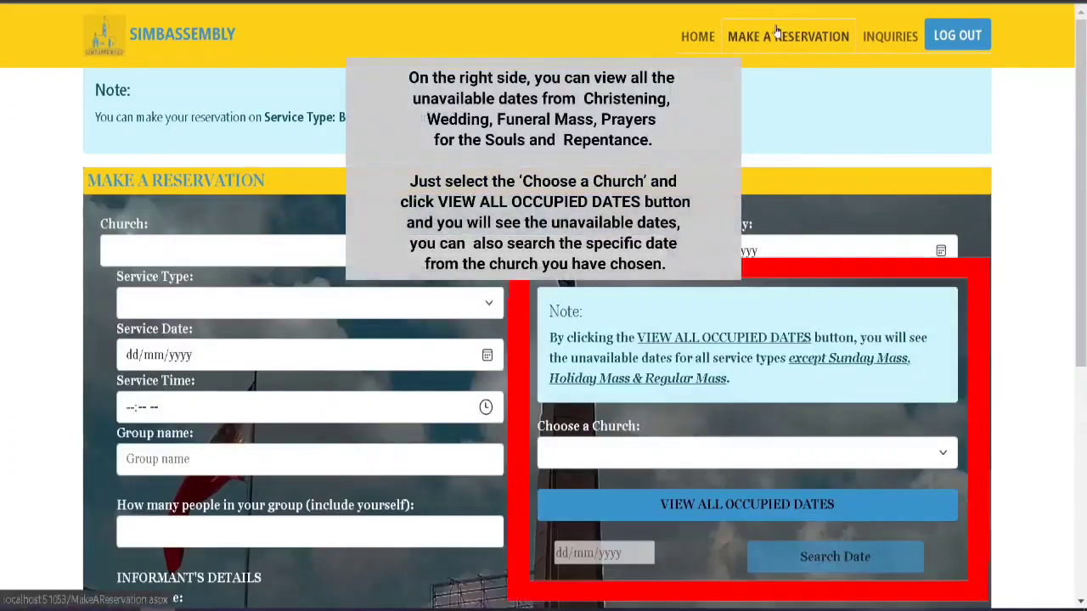
scroll(751, 377, "down", 1)
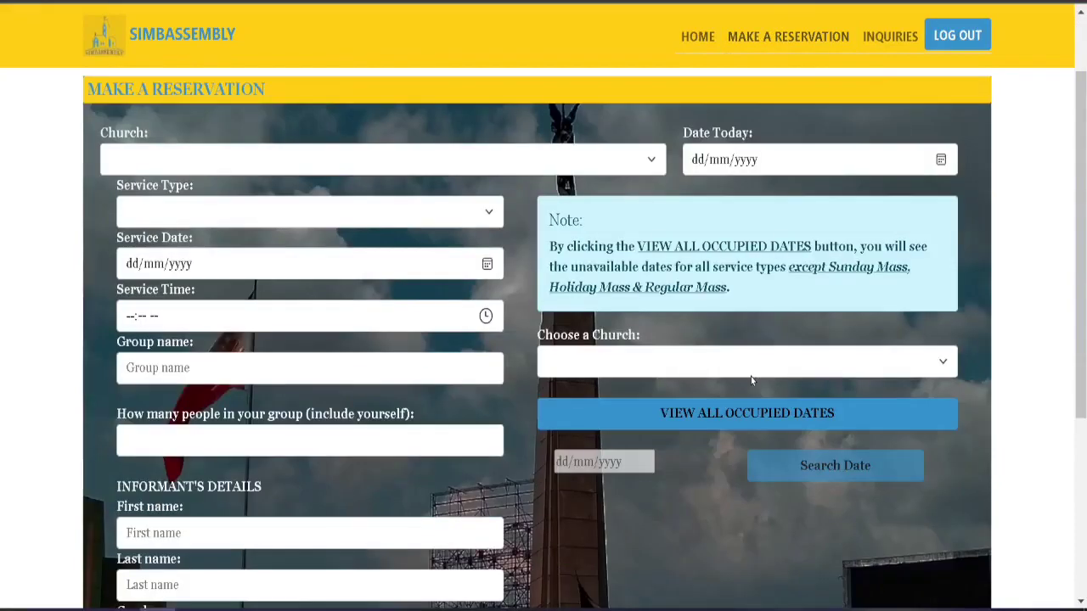
scroll(750, 380, "down", 1)
scroll(751, 379, "down", 1)
scroll(750, 379, "down", 1)
scroll(750, 379, "down", 1)
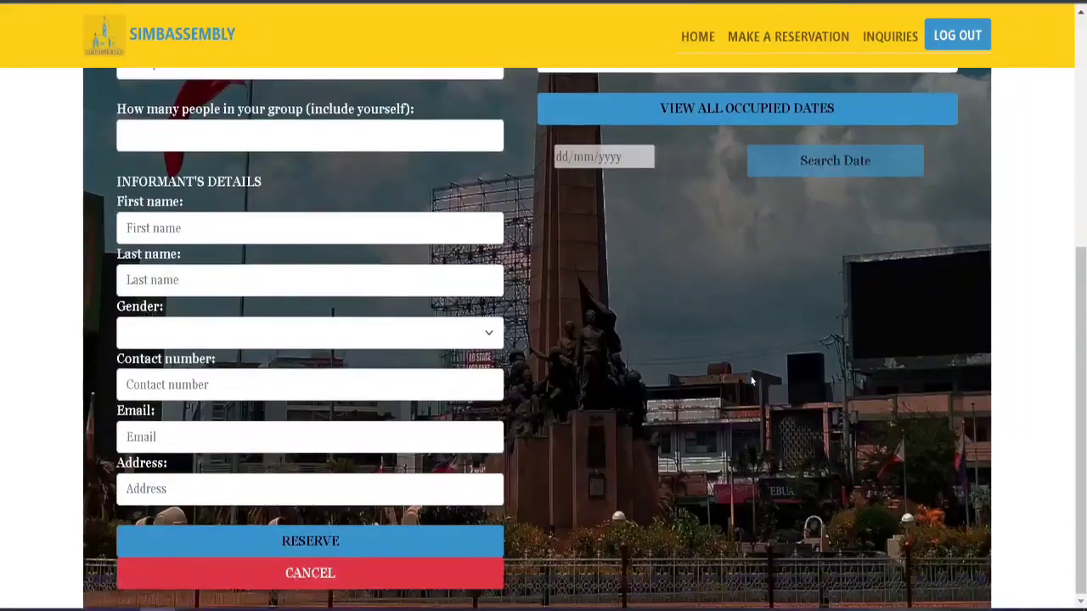
scroll(750, 380, "up", 1)
scroll(751, 380, "up", 2)
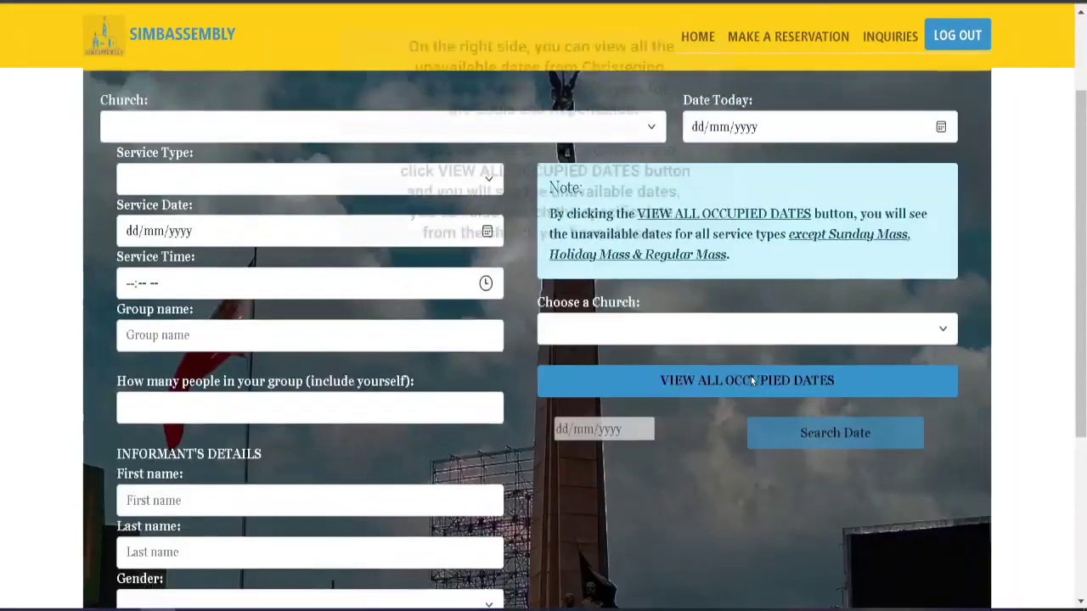
scroll(751, 379, "up", 1)
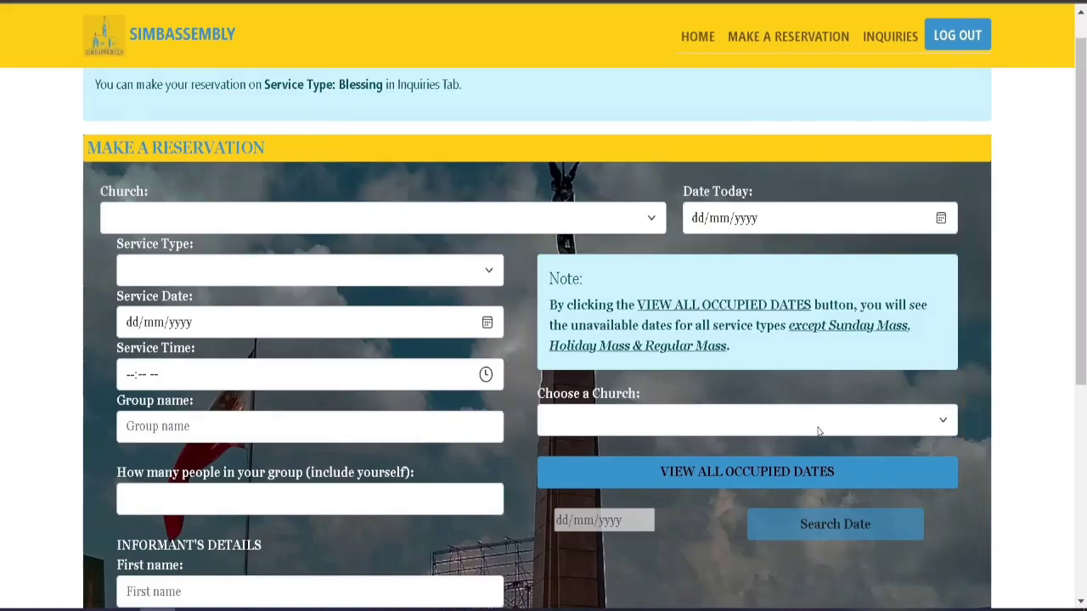
Choose Our Lady of Grace Parish and view its four occupied dates, including 22/05/2022
left_click(817, 432)
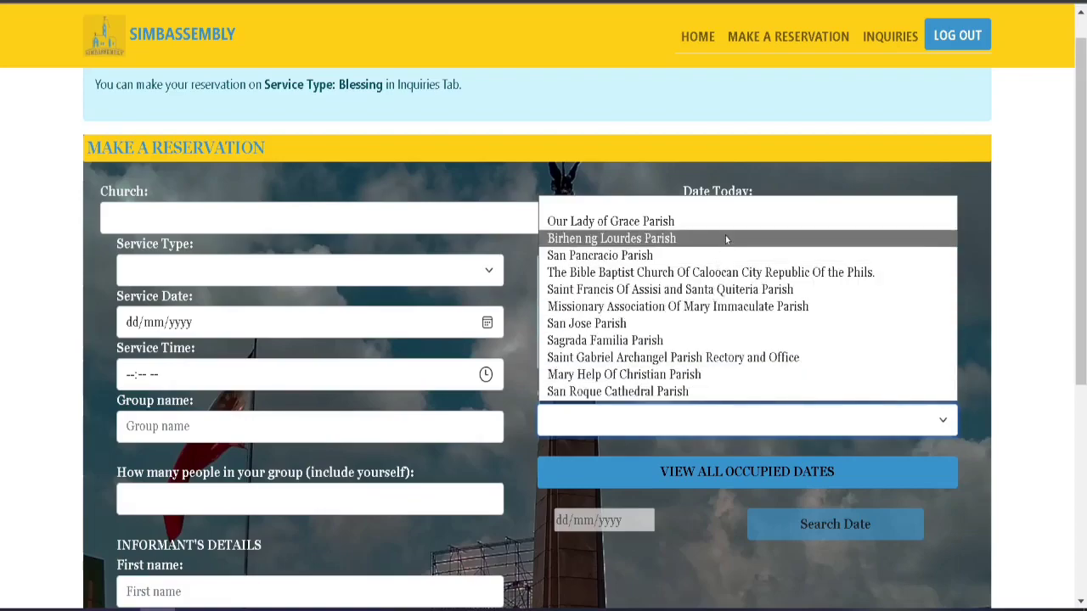
left_click(682, 225)
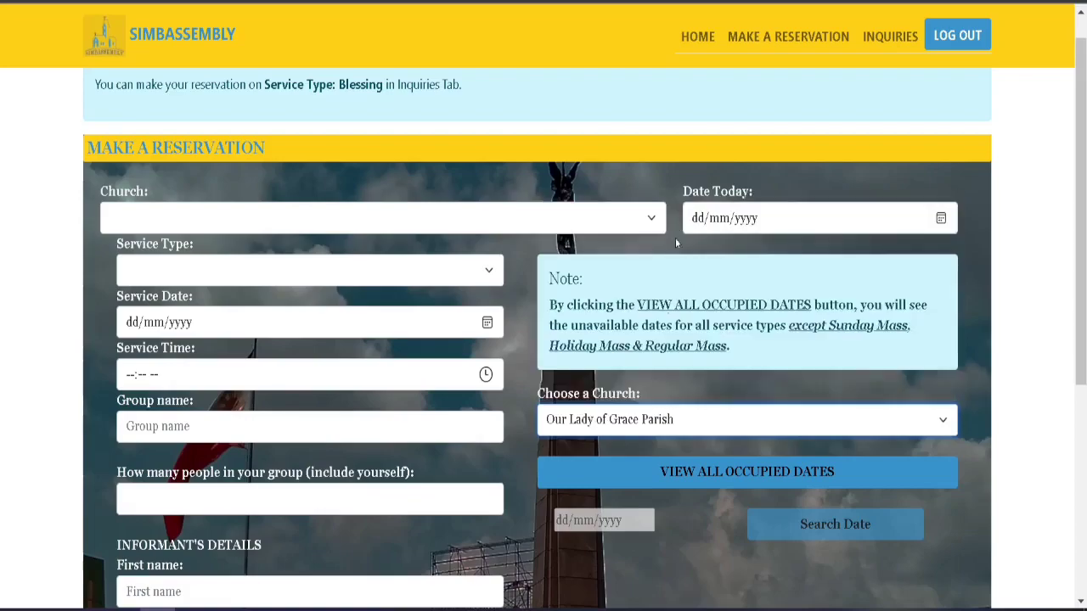
left_click(713, 483)
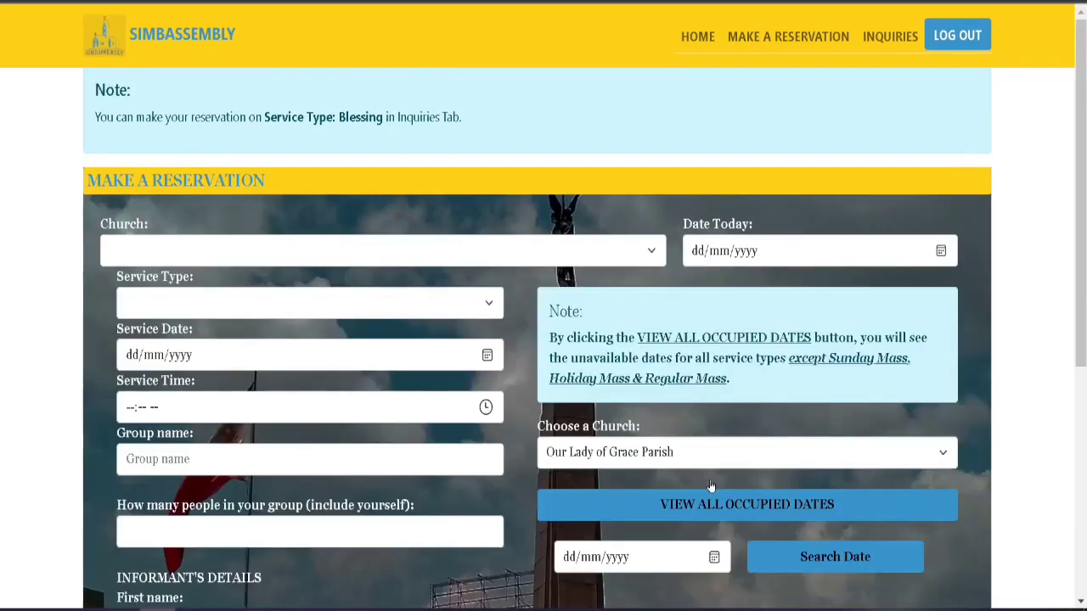
scroll(713, 475, "down", 3)
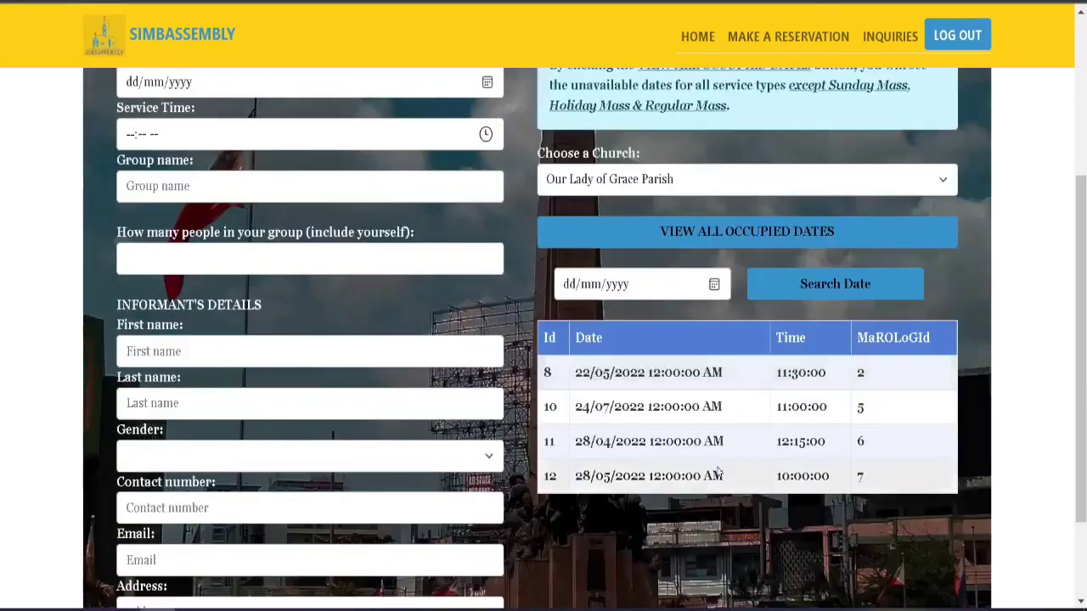
scroll(716, 466, "down", 2)
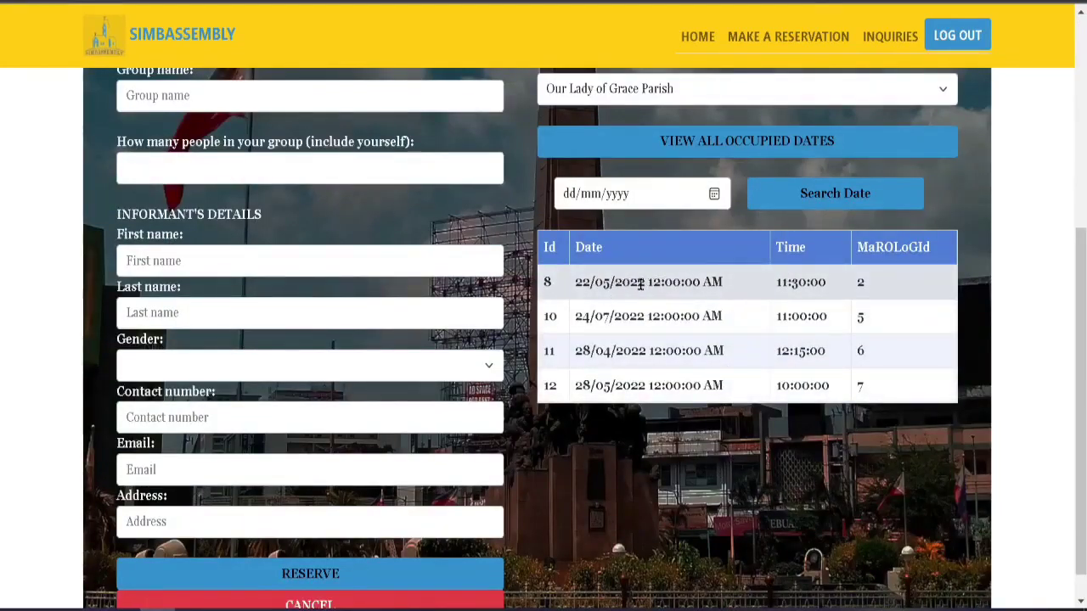
left_click_drag(638, 283, 584, 287)
Search bookings on 22/05/2022, confirming that date is already taken
left_click(714, 197)
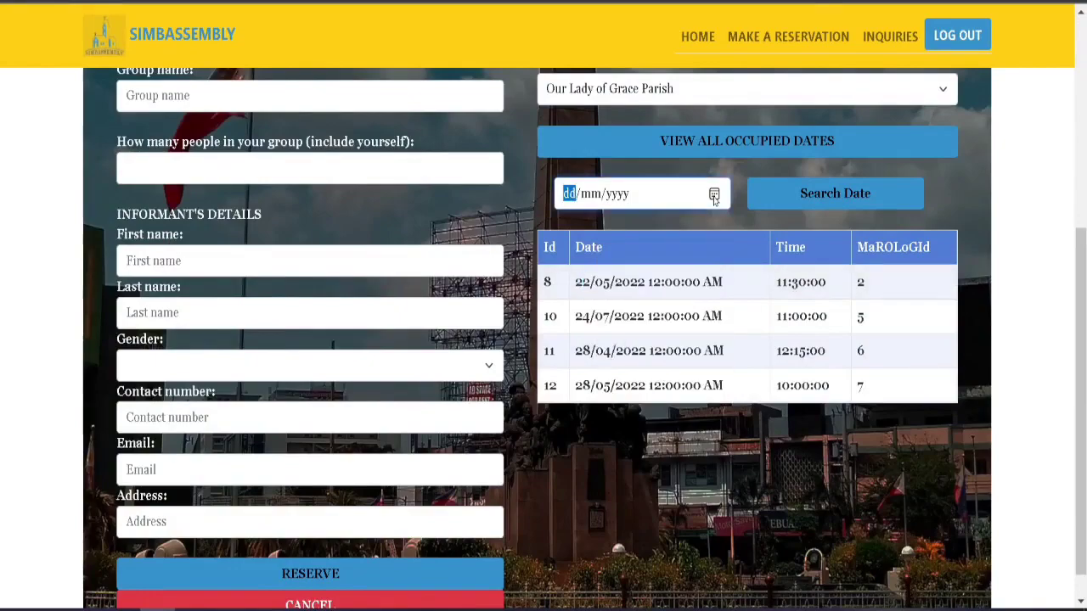
left_click(714, 194)
left_click(688, 232)
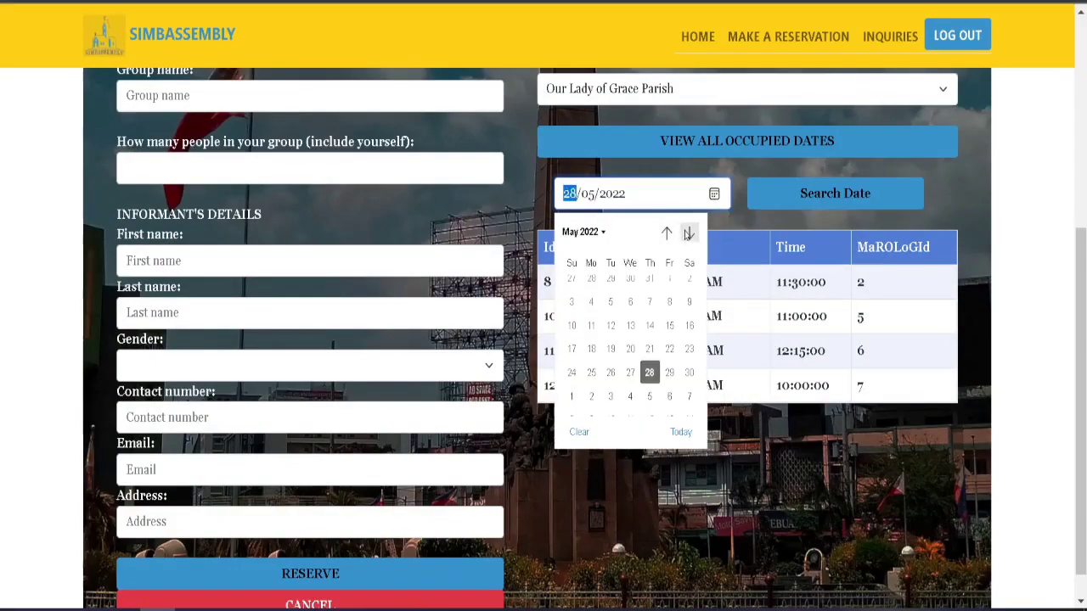
left_click(572, 361)
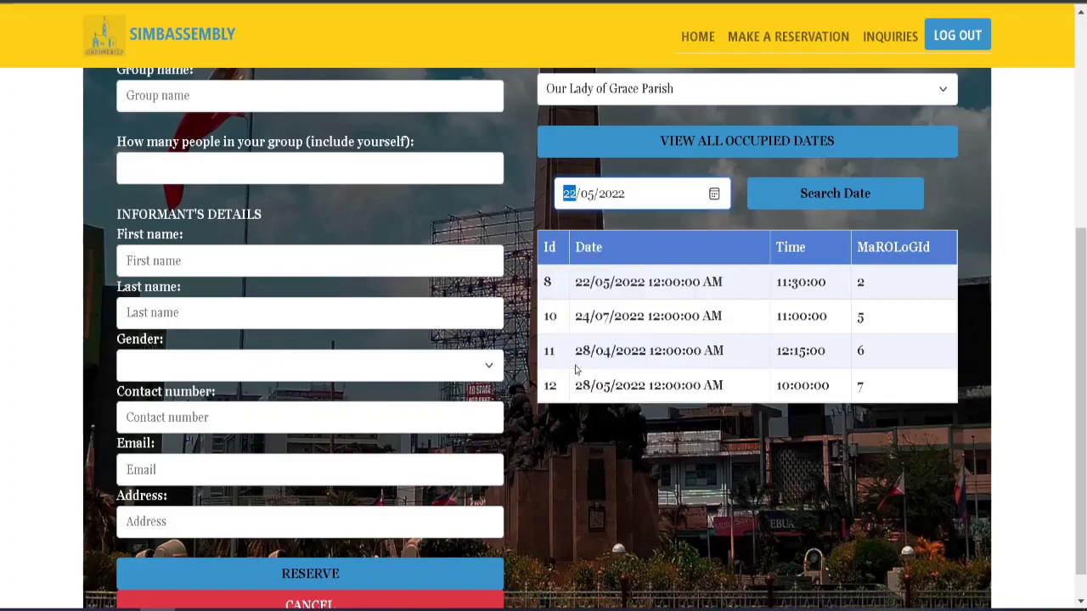
left_click(813, 195)
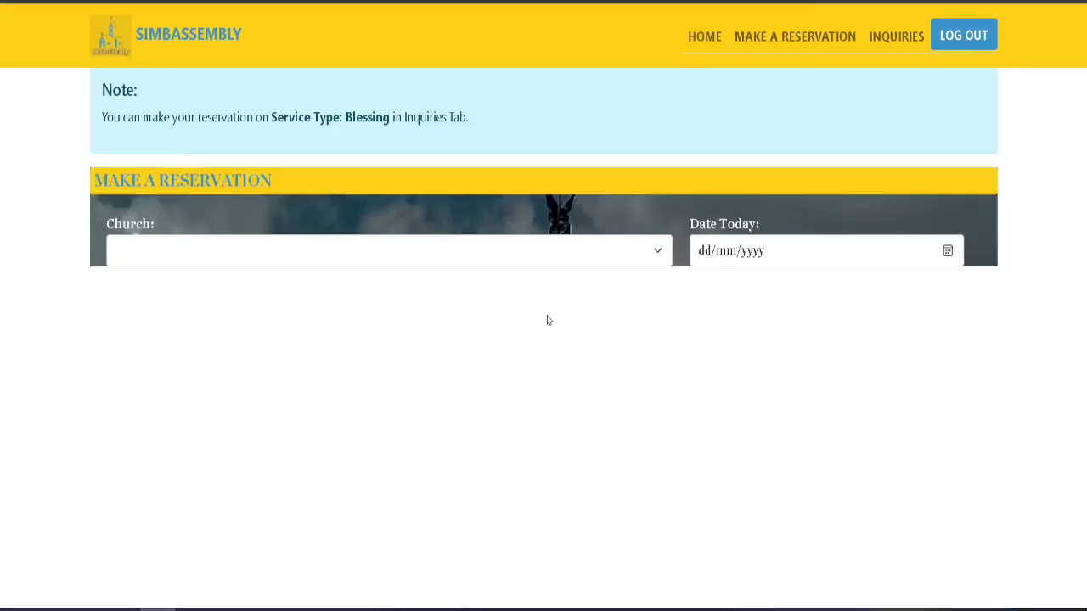
scroll(713, 418, "down", 2)
scroll(713, 417, "down", 1)
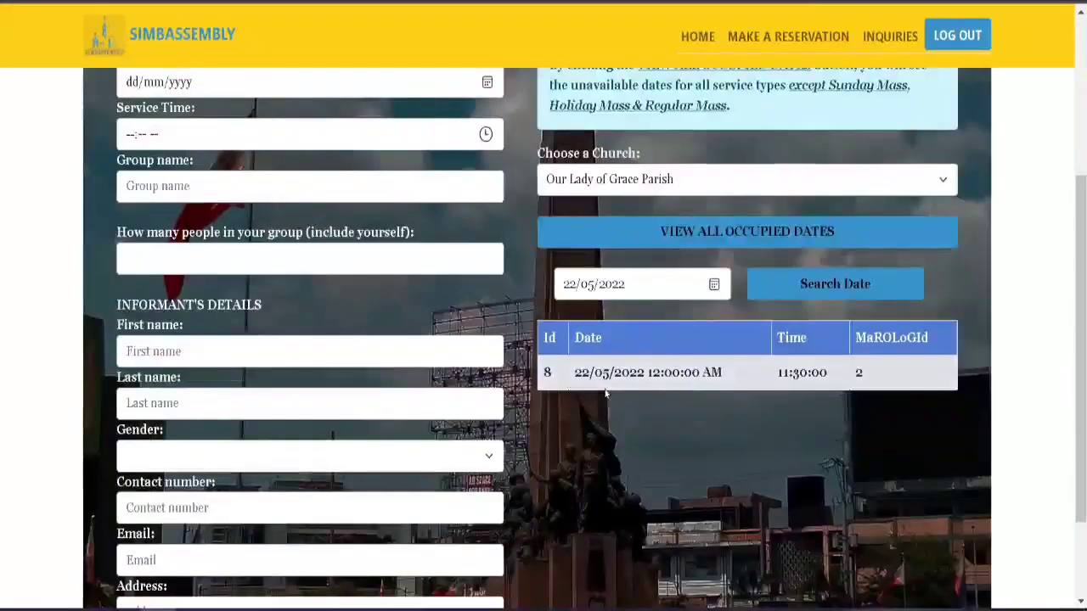
Search 21/05/2022 instead, which returns No data found, so the date is free
double_click(636, 374)
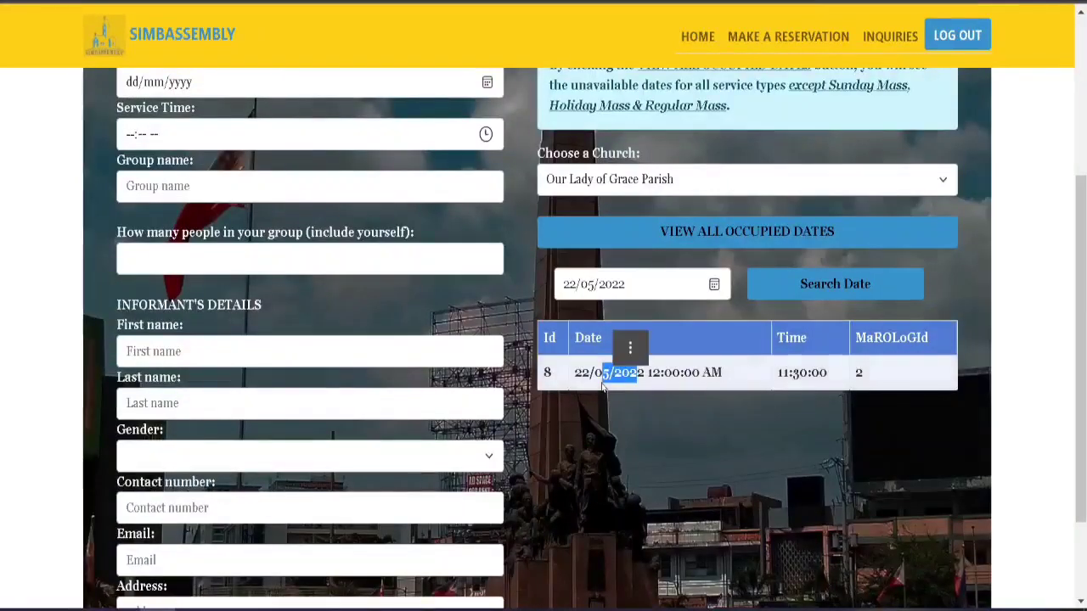
left_click(713, 285)
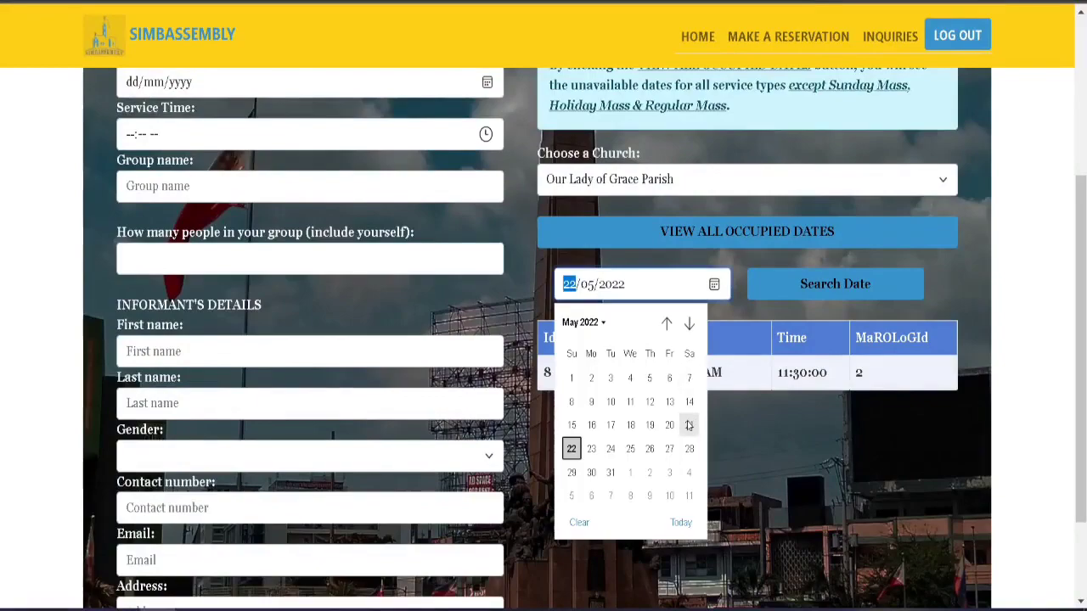
left_click(688, 425)
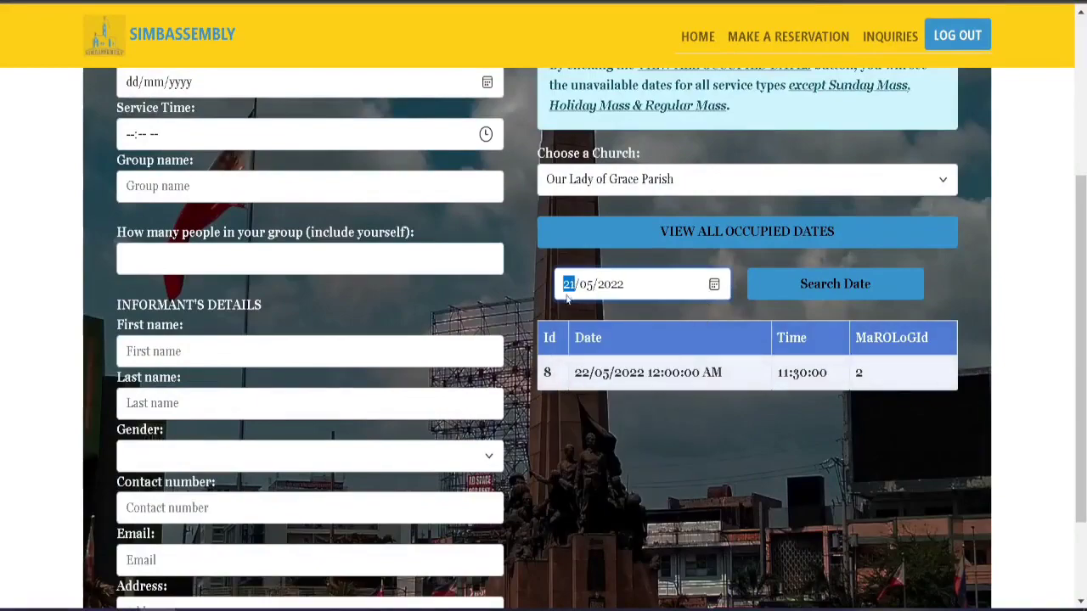
left_click(762, 285)
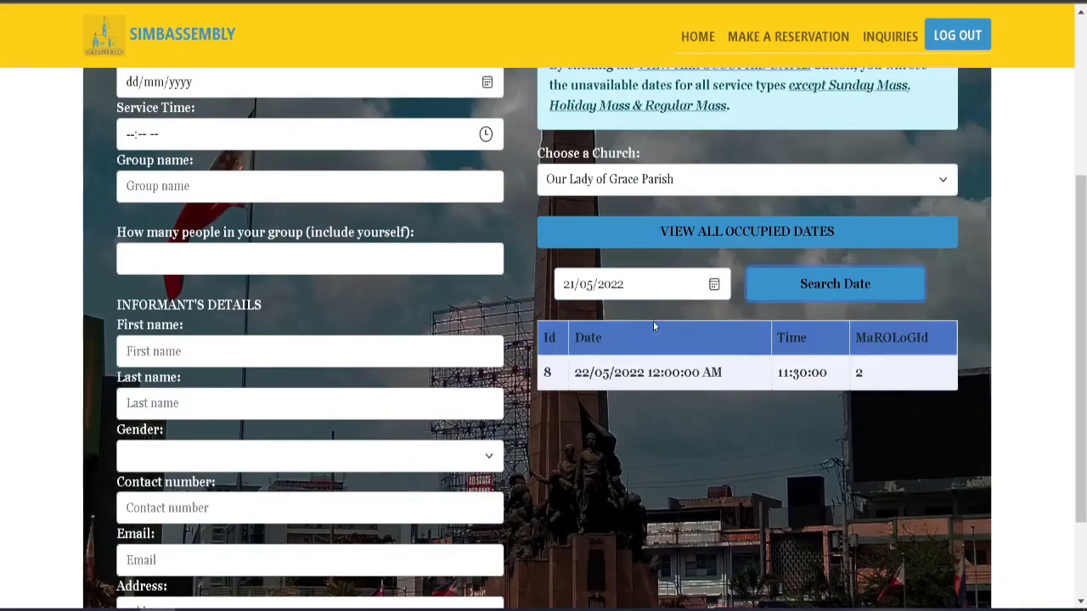
scroll(654, 324, "down", 1)
scroll(653, 322, "down", 2)
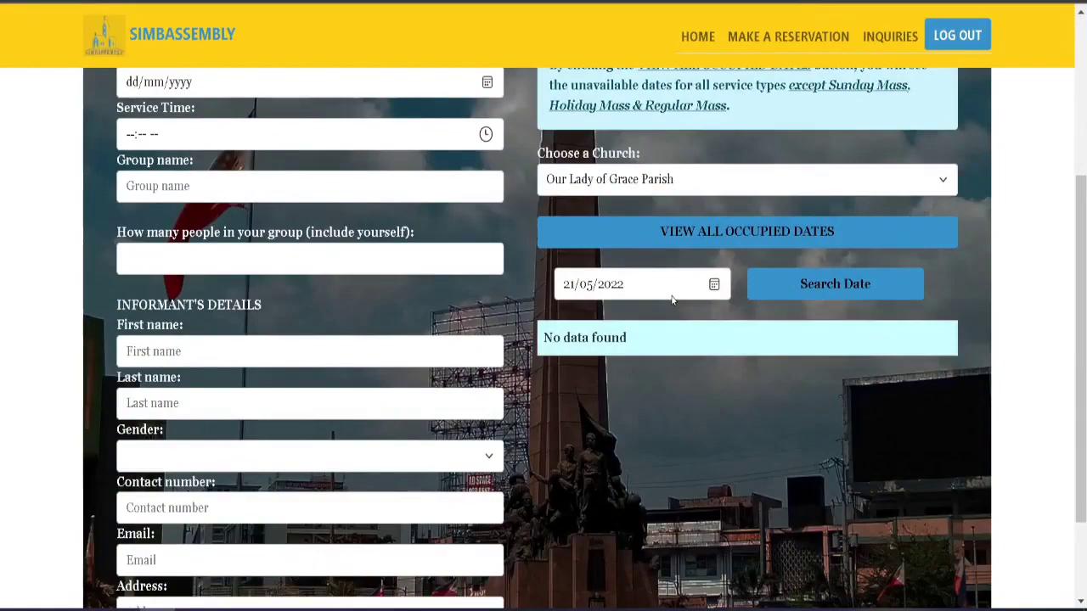
scroll(748, 473, "up", 1)
scroll(684, 408, "up", 2)
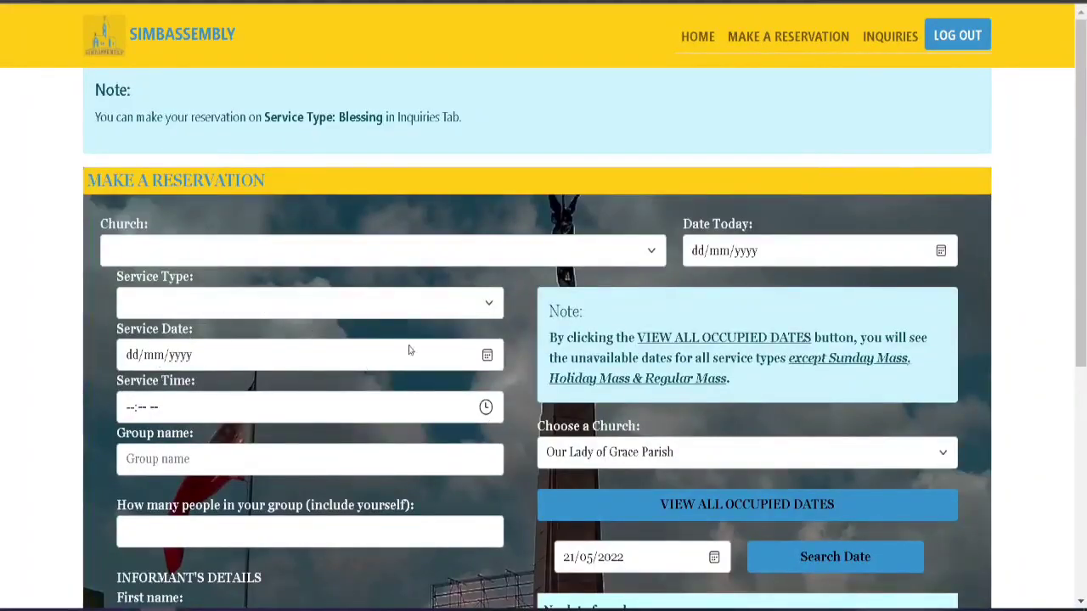
scroll(464, 341, "down", 1)
scroll(463, 341, "down", 1)
scroll(464, 342, "down", 1)
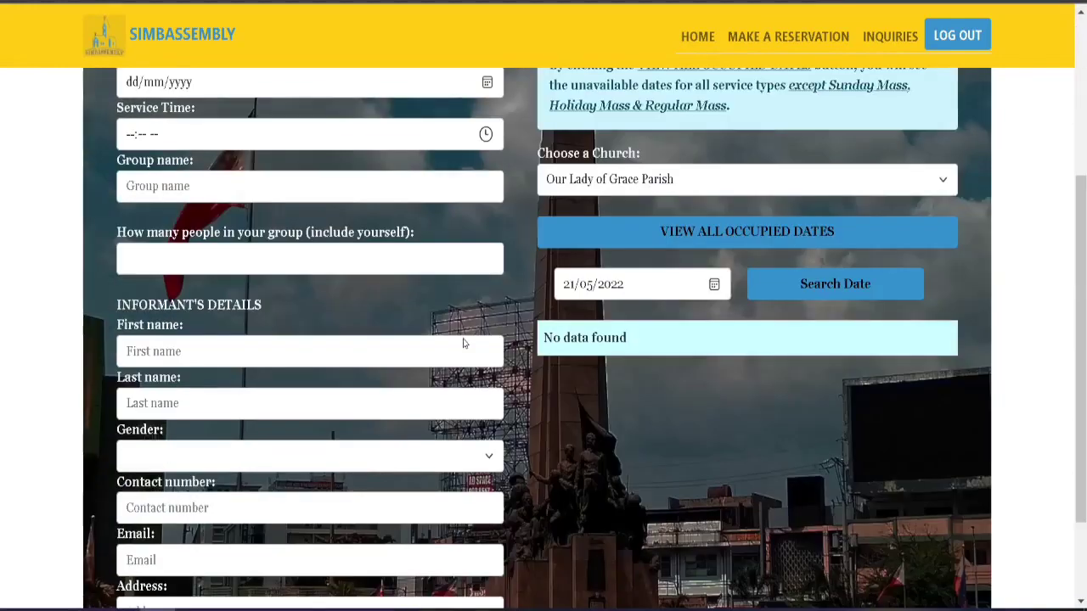
scroll(432, 417, "down", 1)
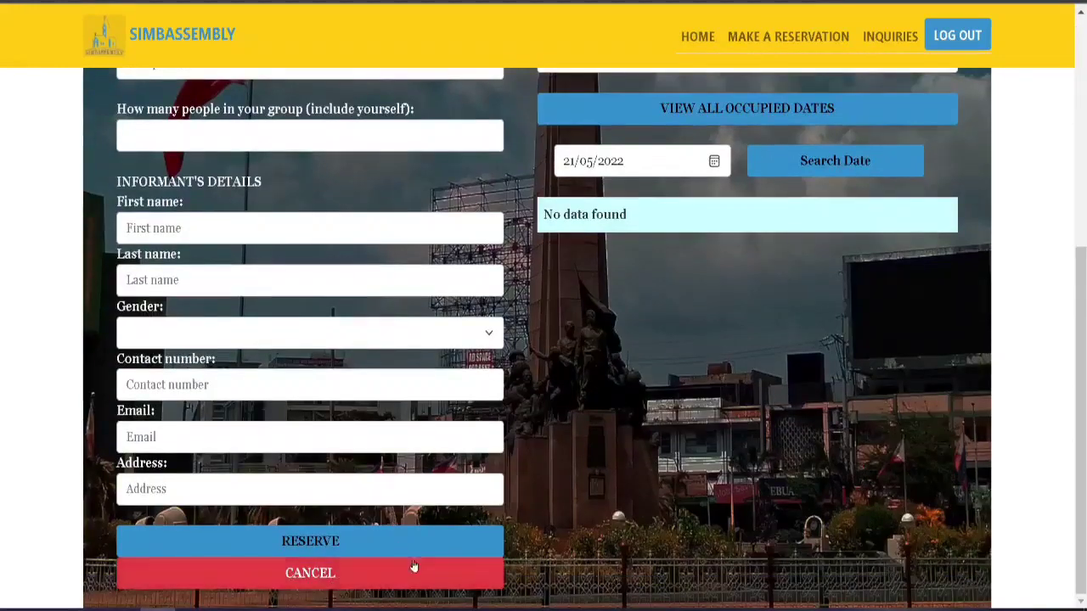
scroll(399, 344, "up", 3)
Select Our Lady of Grace Parish, today's date 28/04/2022, and Christening as the service
scroll(348, 331, "up", 1)
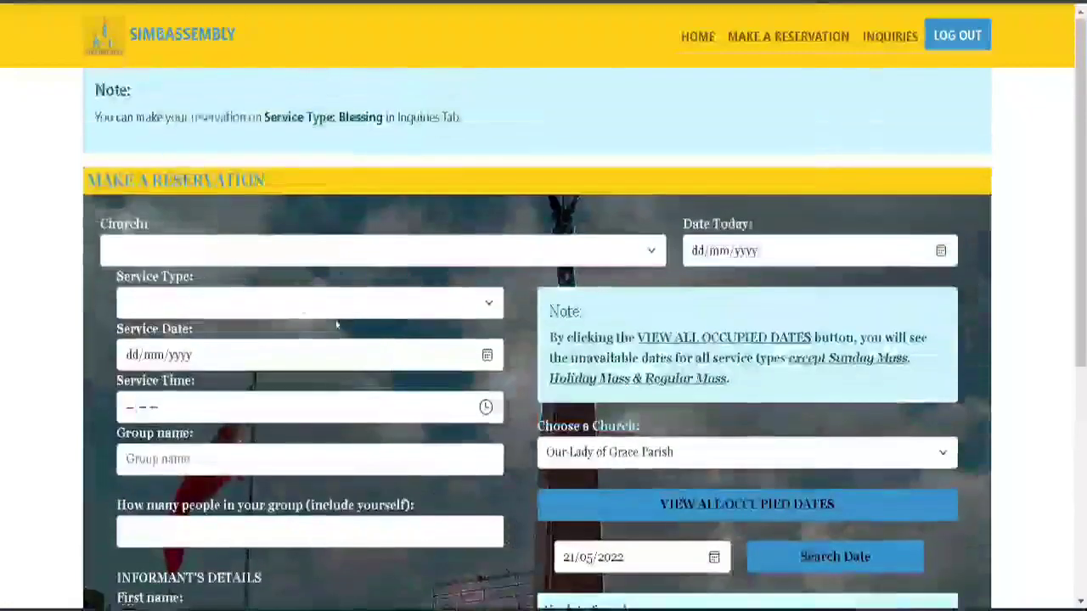
left_click(650, 250)
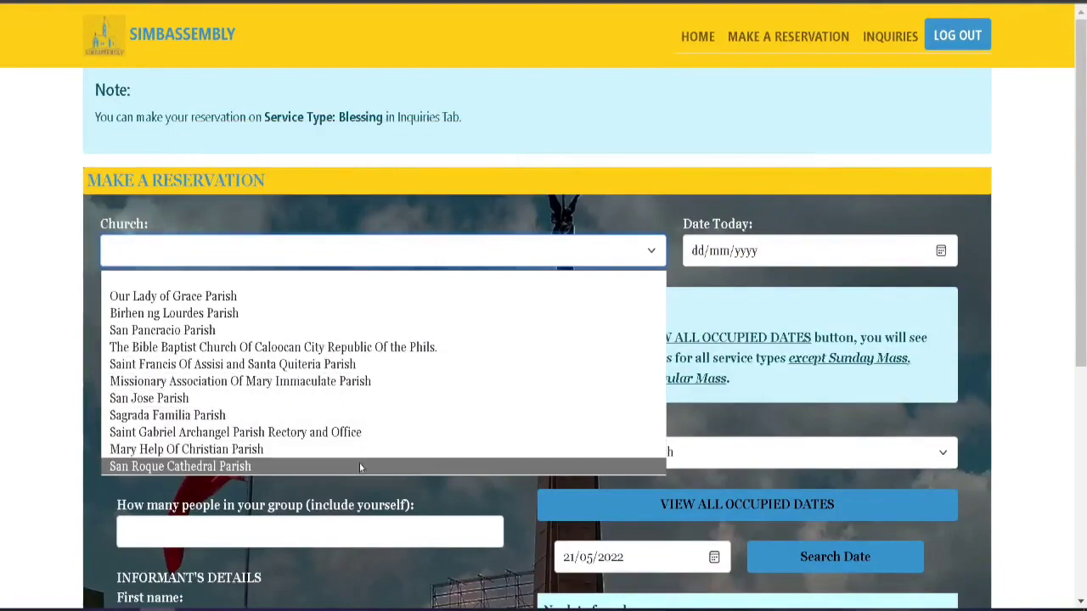
left_click(255, 303)
left_click(944, 250)
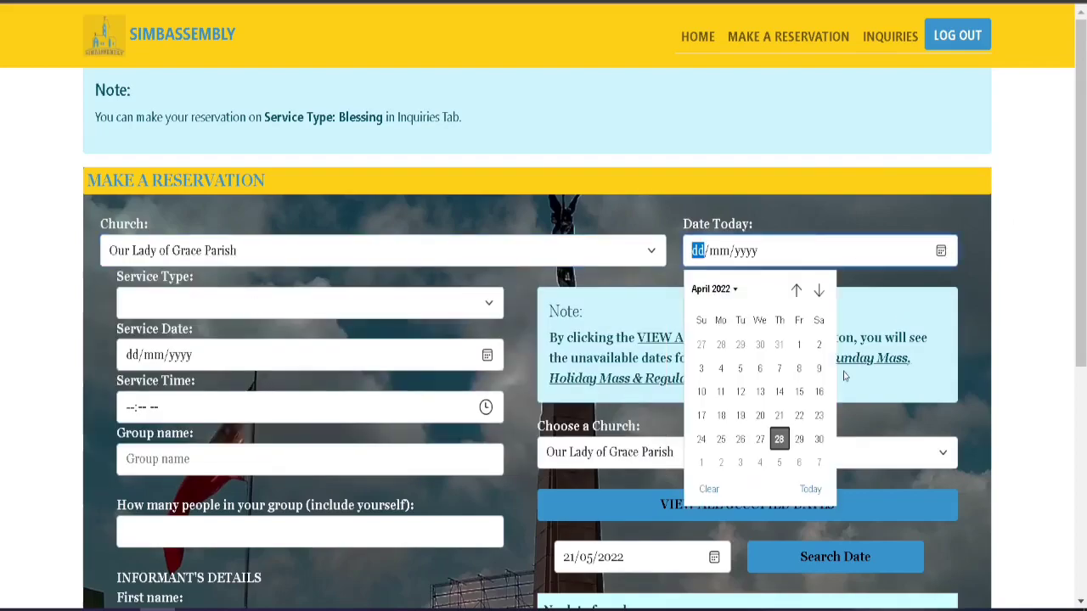
left_click(816, 486)
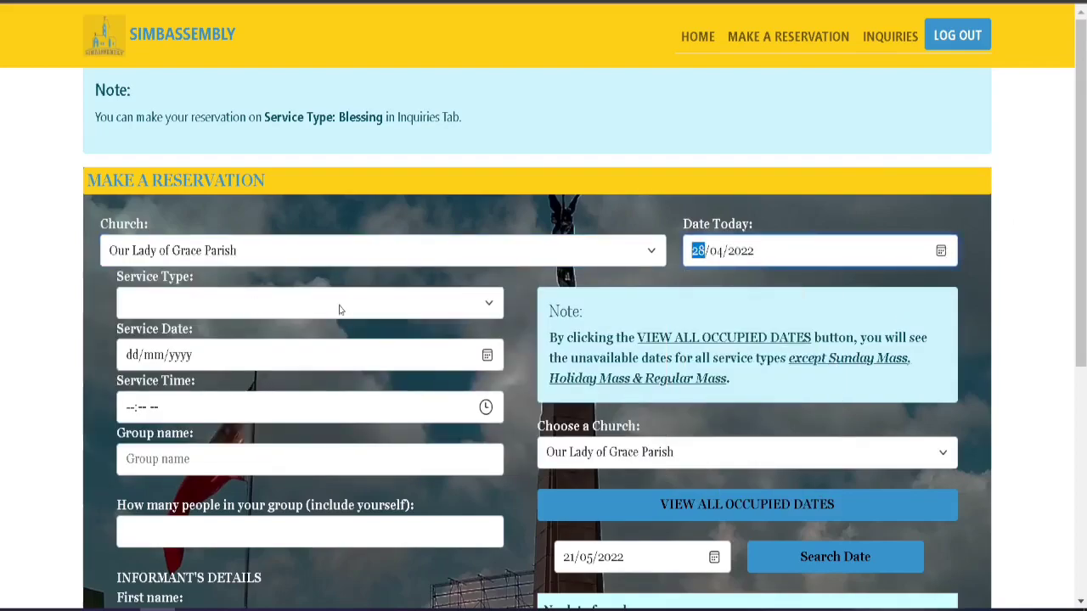
left_click(484, 307)
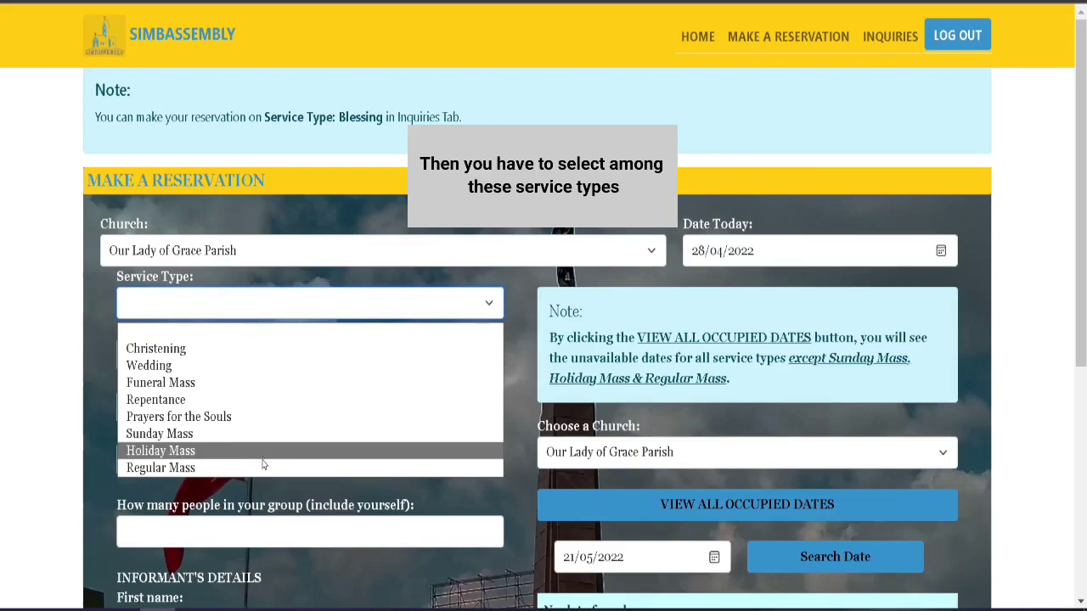
left_click(200, 353)
Set the service date to 21/05/2022
left_click(486, 358)
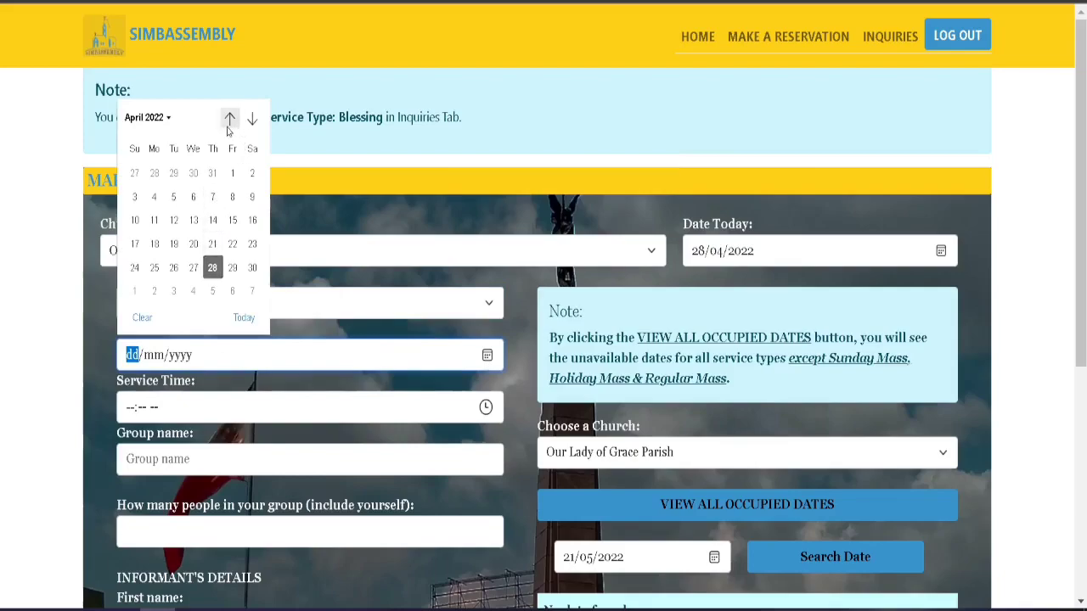
left_click(229, 118)
left_click(252, 119)
left_click(252, 119)
scroll(242, 170, "down", 1)
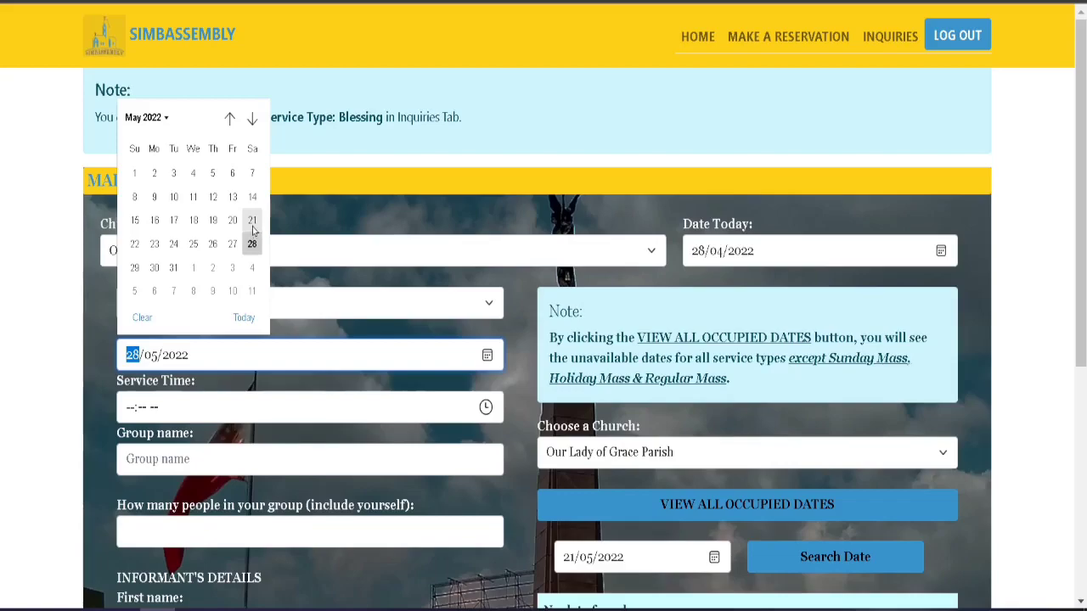
left_click(253, 222)
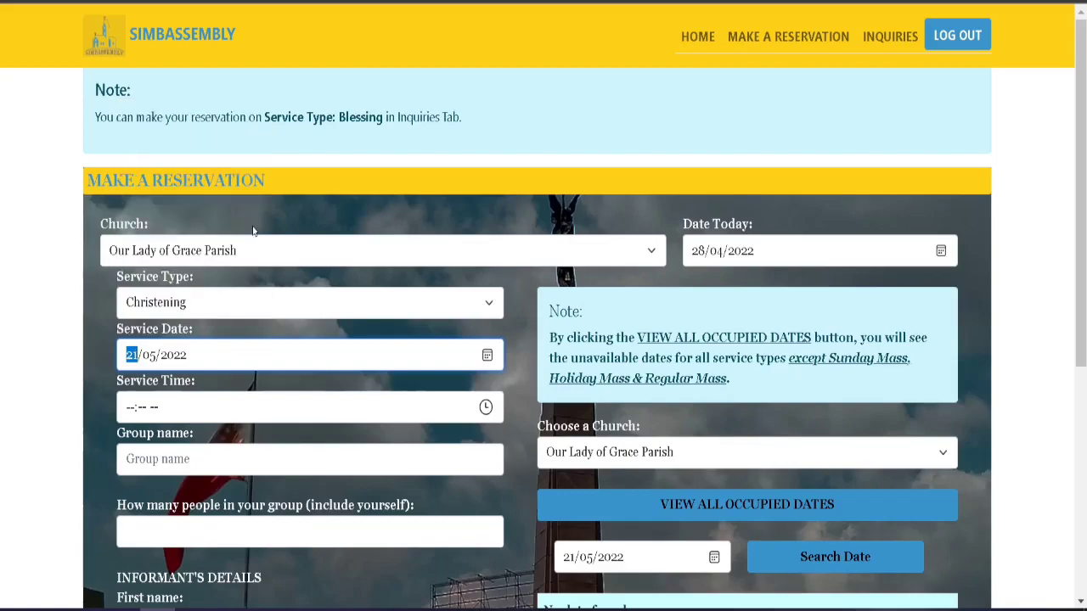
Set the service time to 09:00 AM
left_click(485, 409)
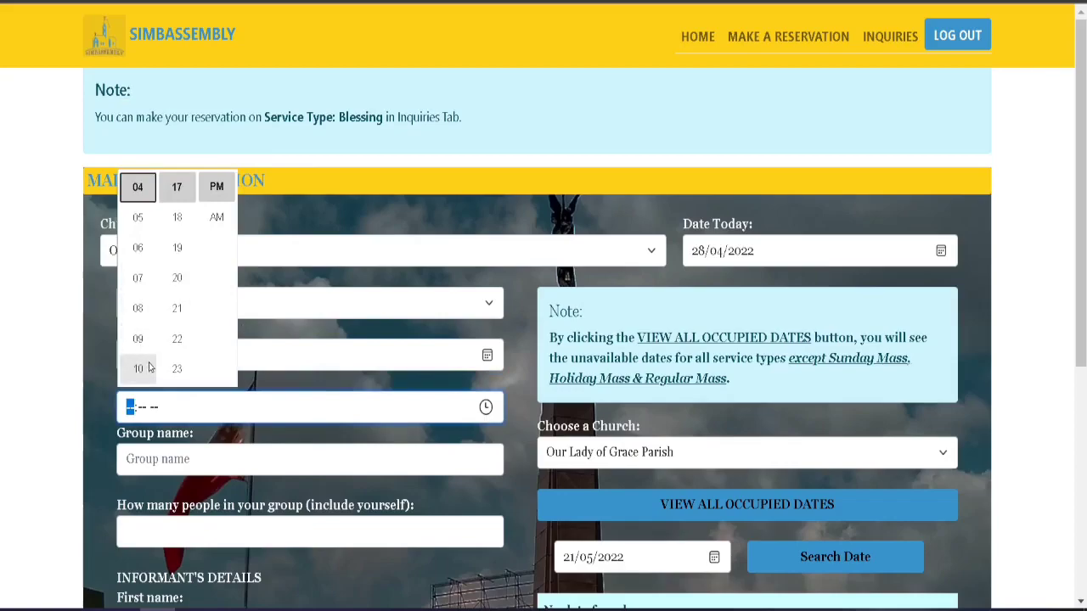
left_click(143, 338)
scroll(181, 314, "up", 1)
scroll(184, 313, "up", 2)
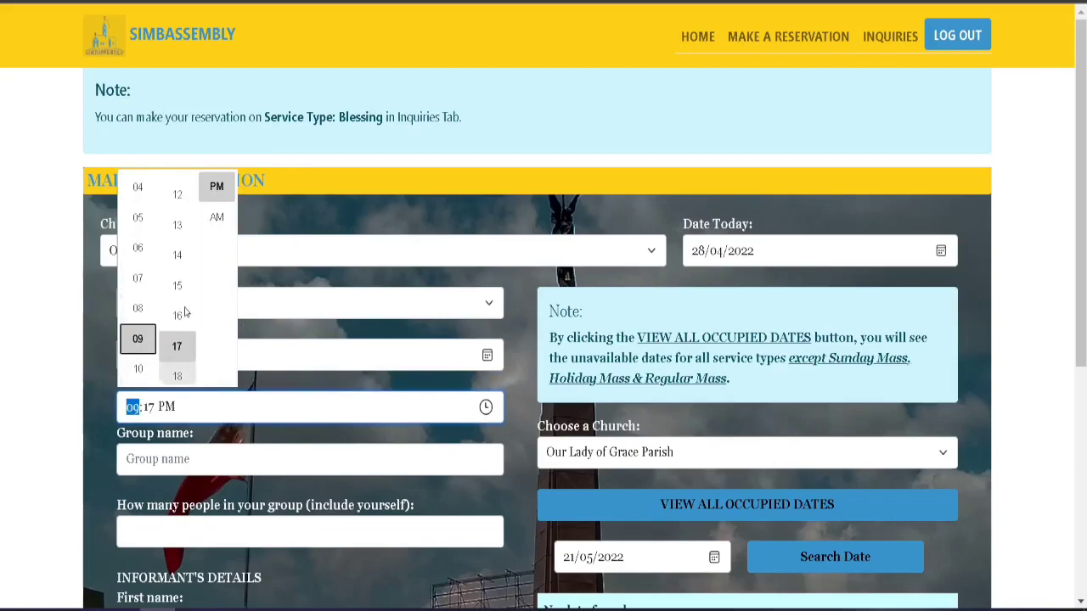
scroll(185, 312, "up", 2)
scroll(185, 312, "up", 1)
scroll(185, 313, "up", 2)
scroll(185, 313, "up", 2)
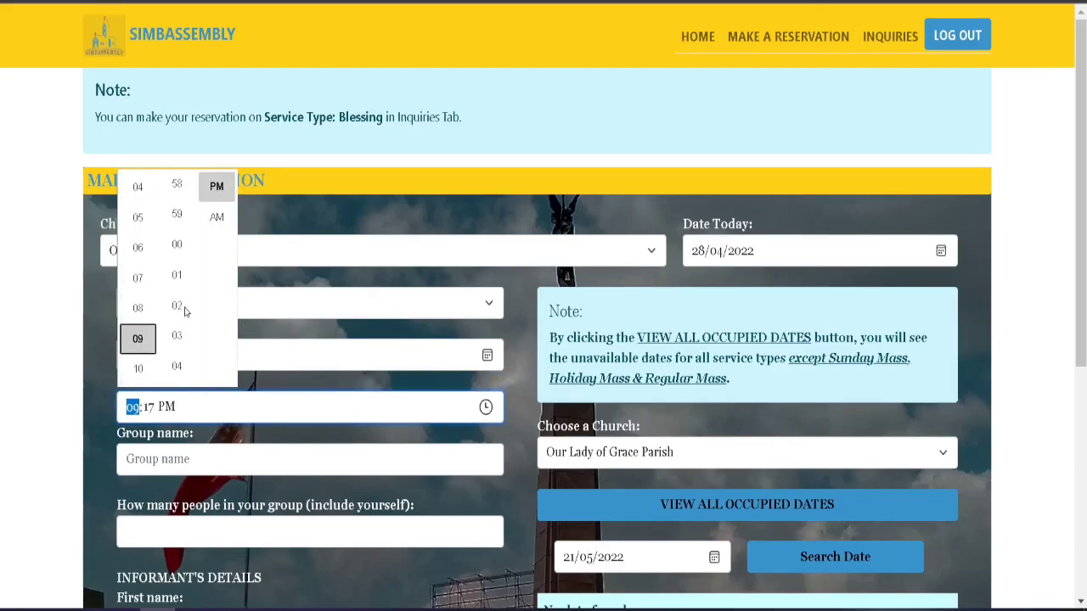
left_click(176, 245)
left_click(216, 217)
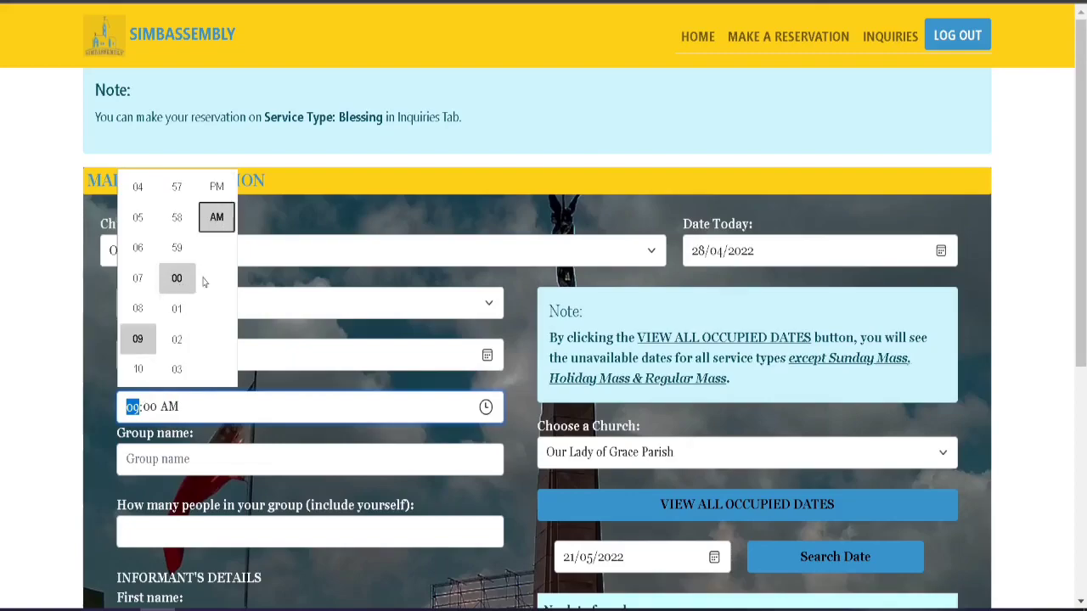
left_click(293, 270)
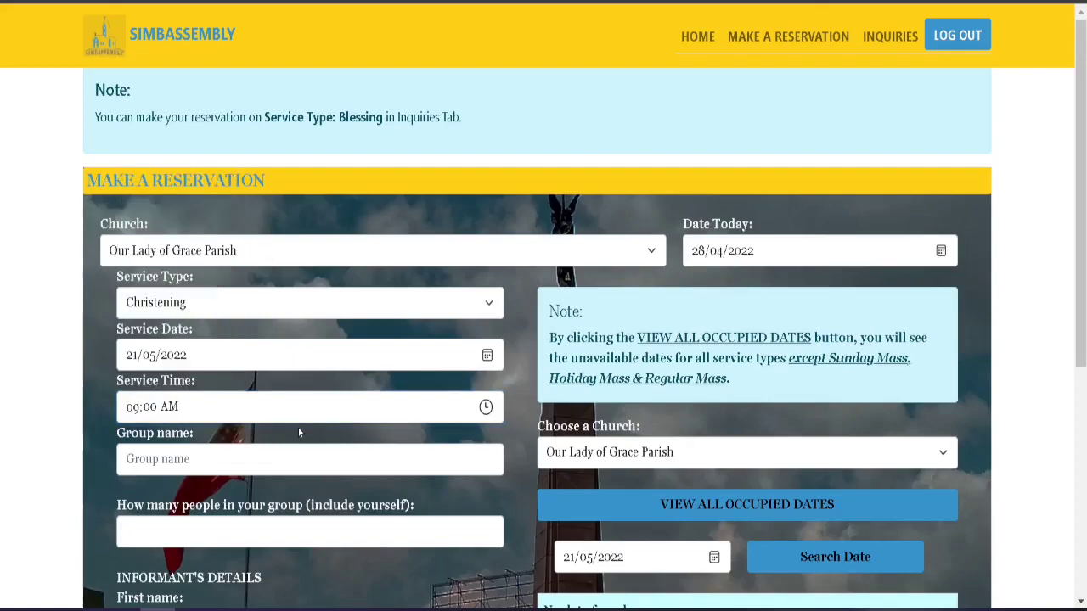
Enter the family group name and a group size of 12
scroll(297, 429, "down", 1)
left_click(348, 365)
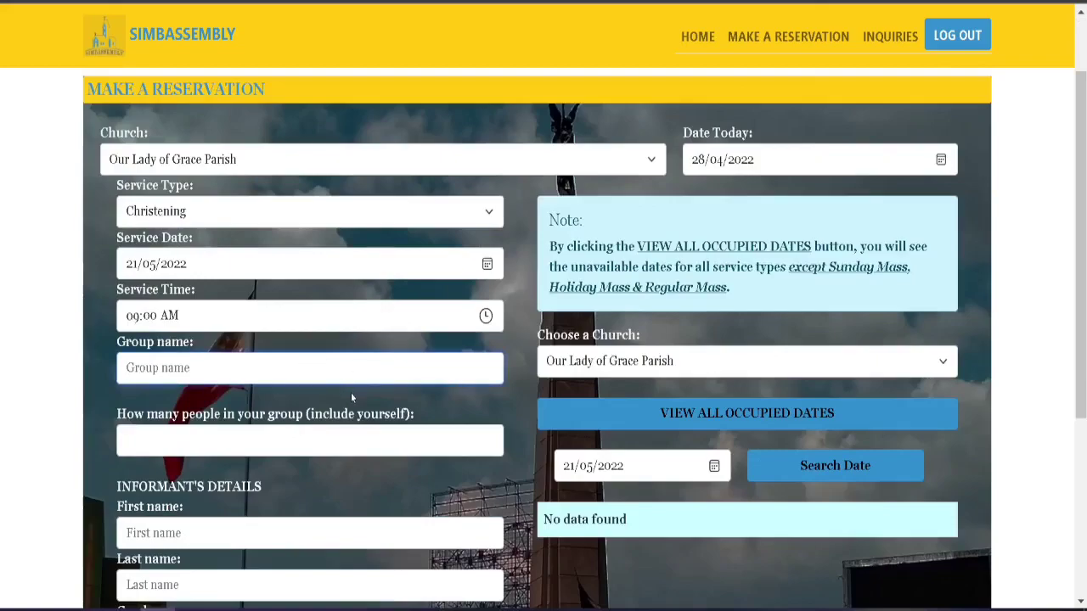
type("Azcarrag")
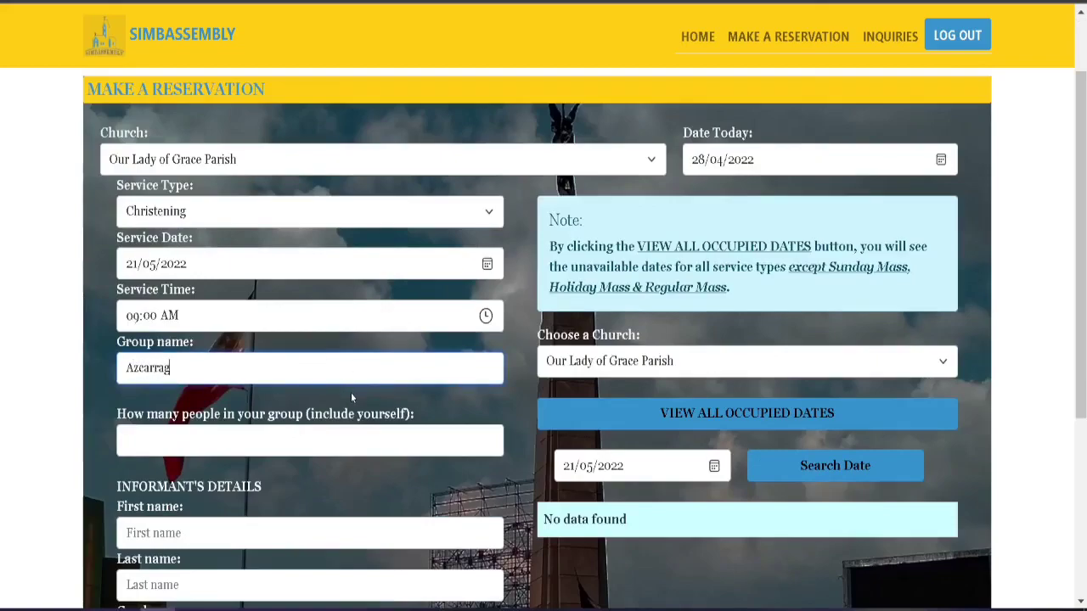
type("a")
type(" Family")
left_click(254, 440)
type("1")
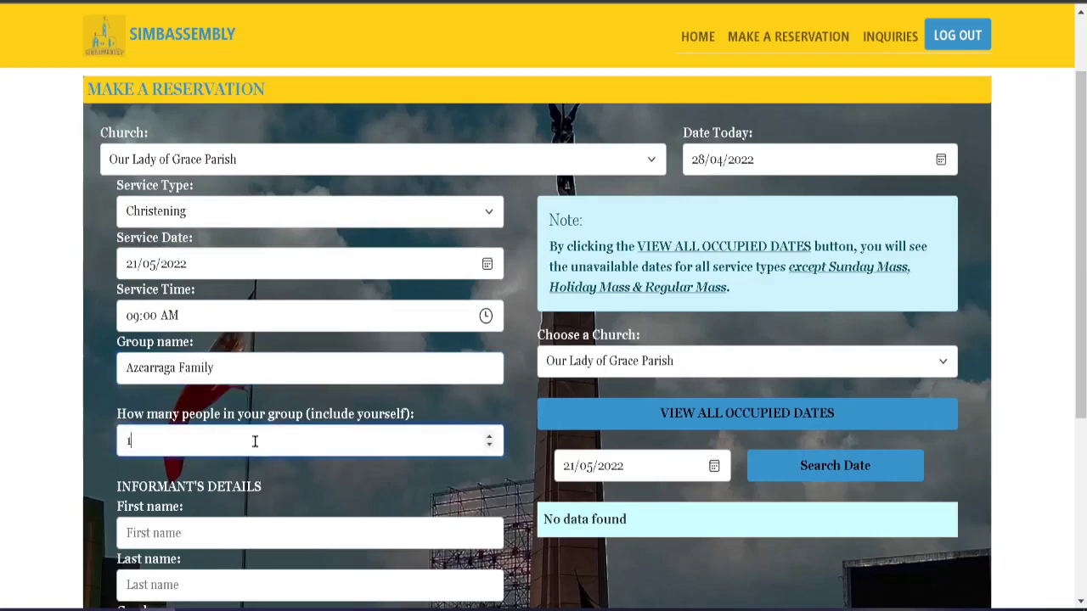
type("2")
scroll(403, 464, "down", 1)
scroll(403, 465, "down", 3)
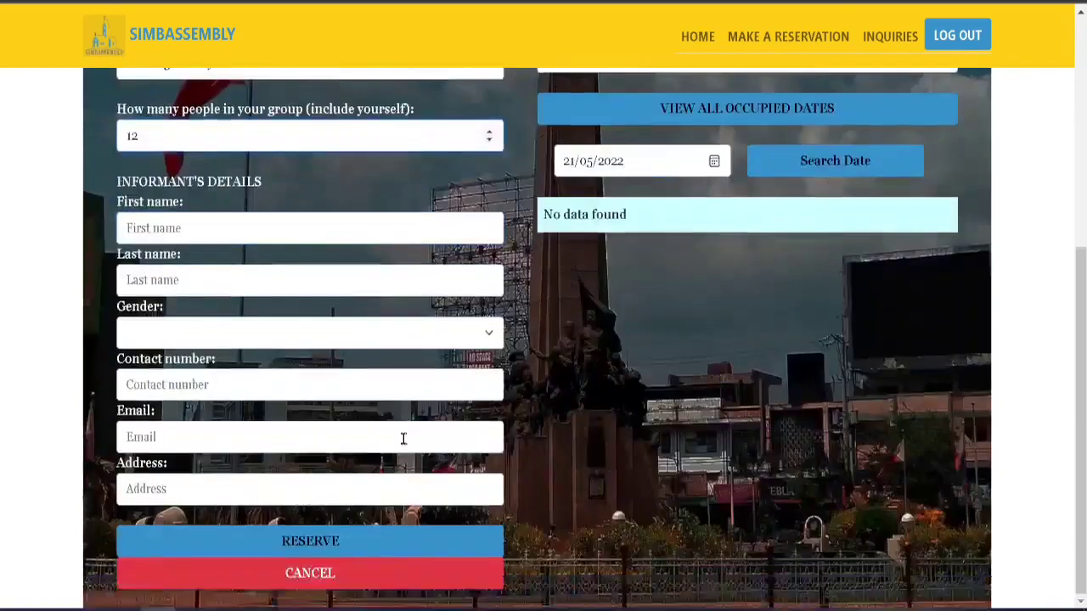
Enter the informant's first and last name, Male gender, contact number and e-mail
left_click(288, 221)
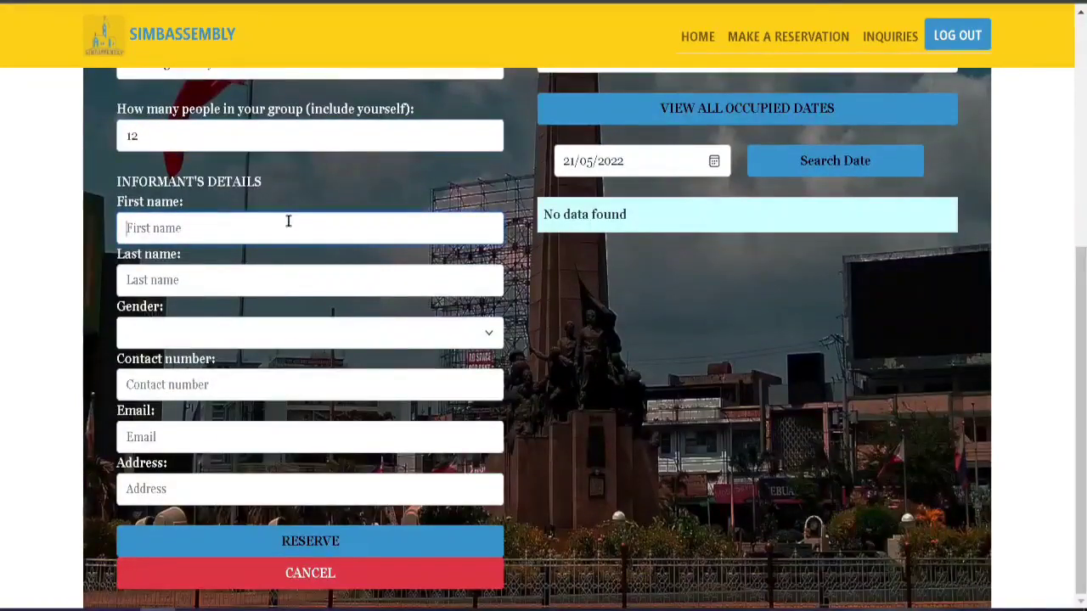
key("Tab")
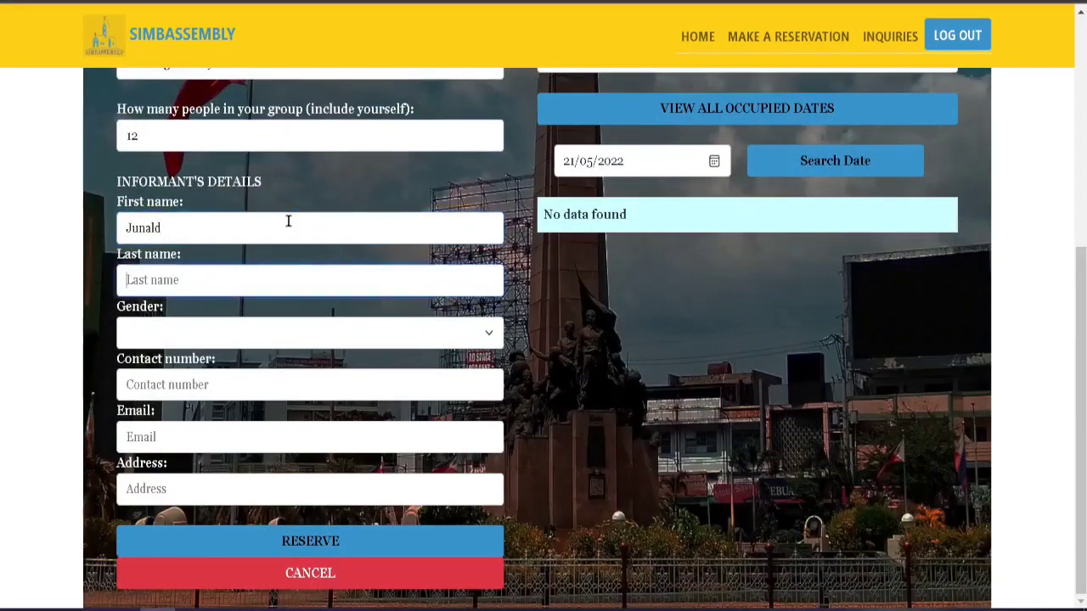
left_click(302, 330)
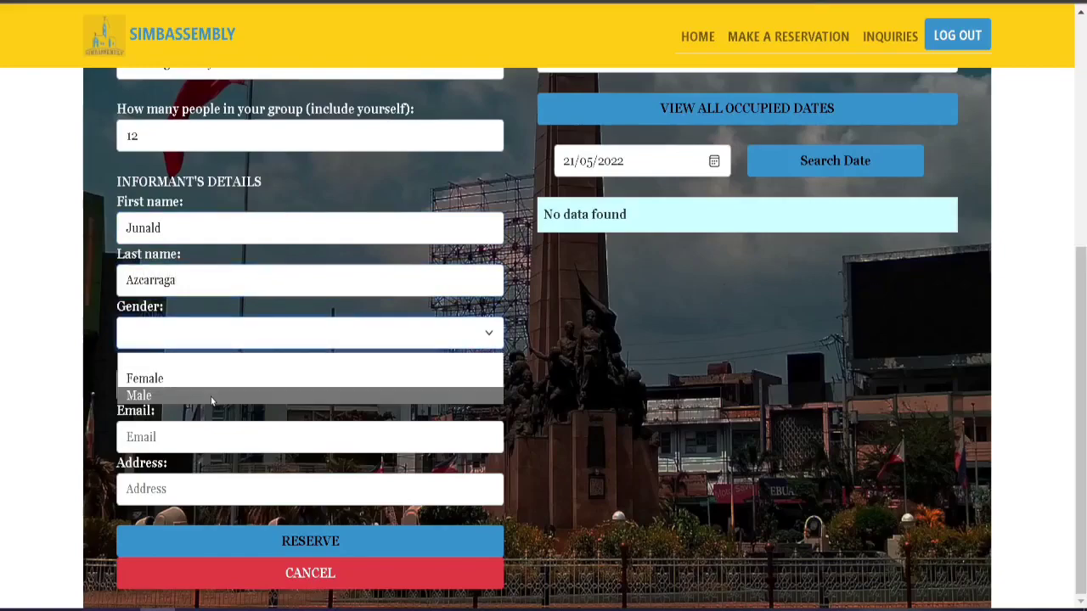
left_click(246, 391)
left_click(285, 380)
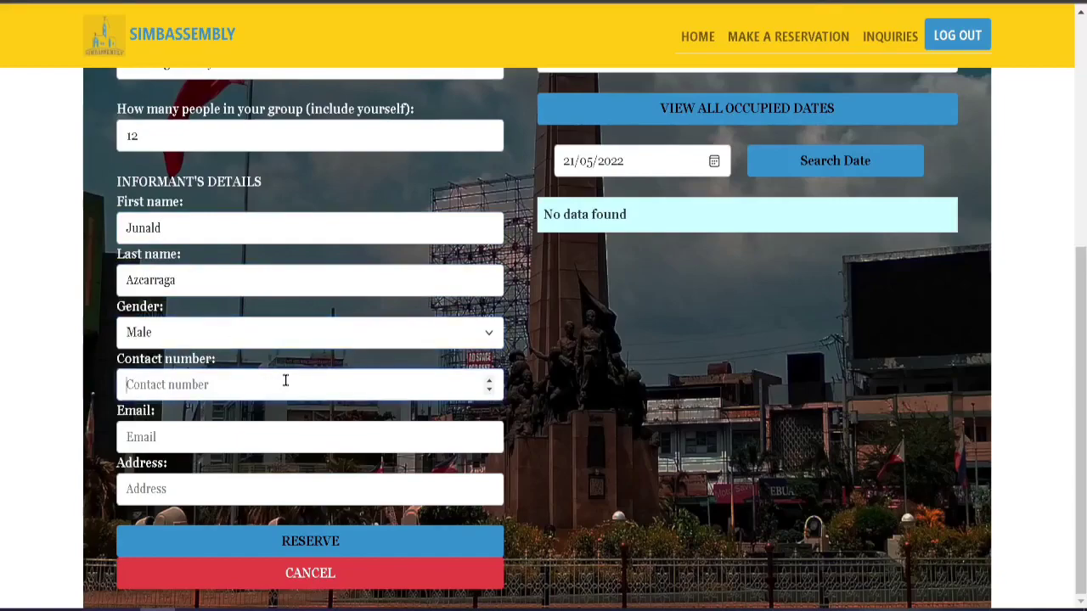
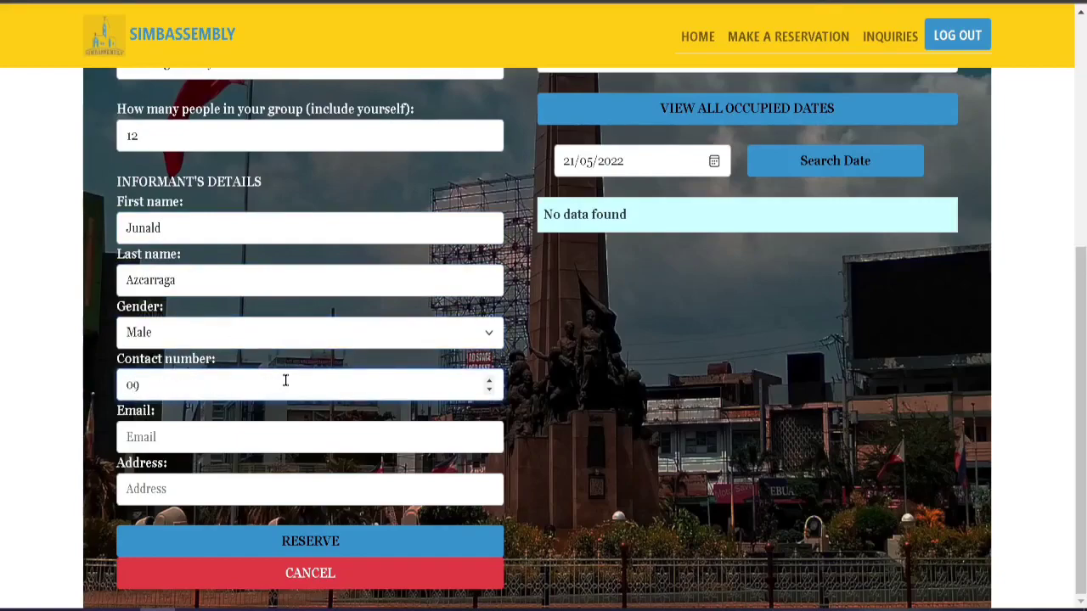
left_click(355, 444)
type("a")
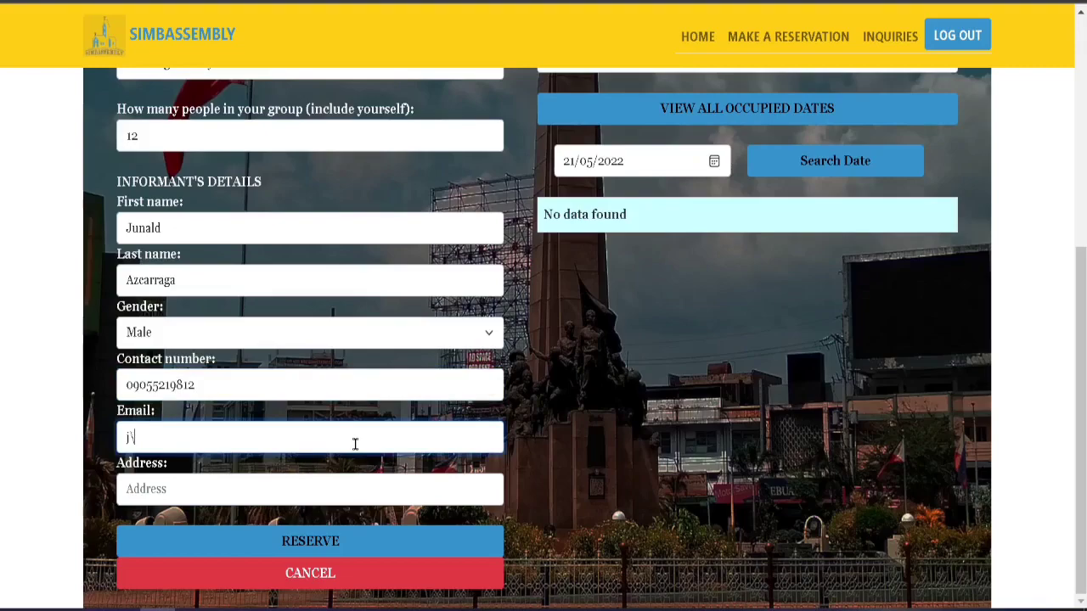
key("BackSpace")
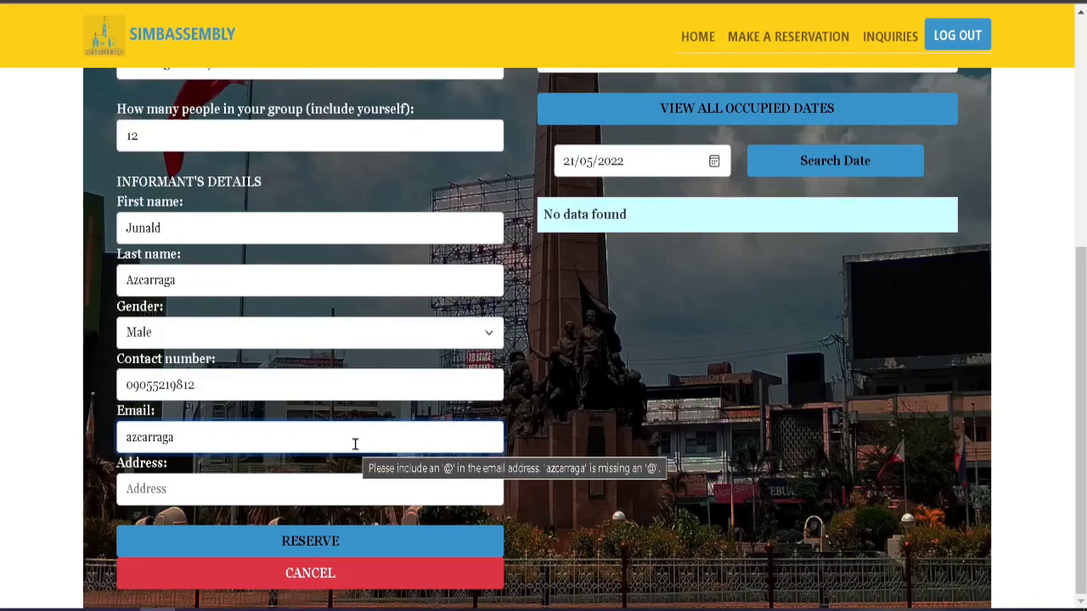
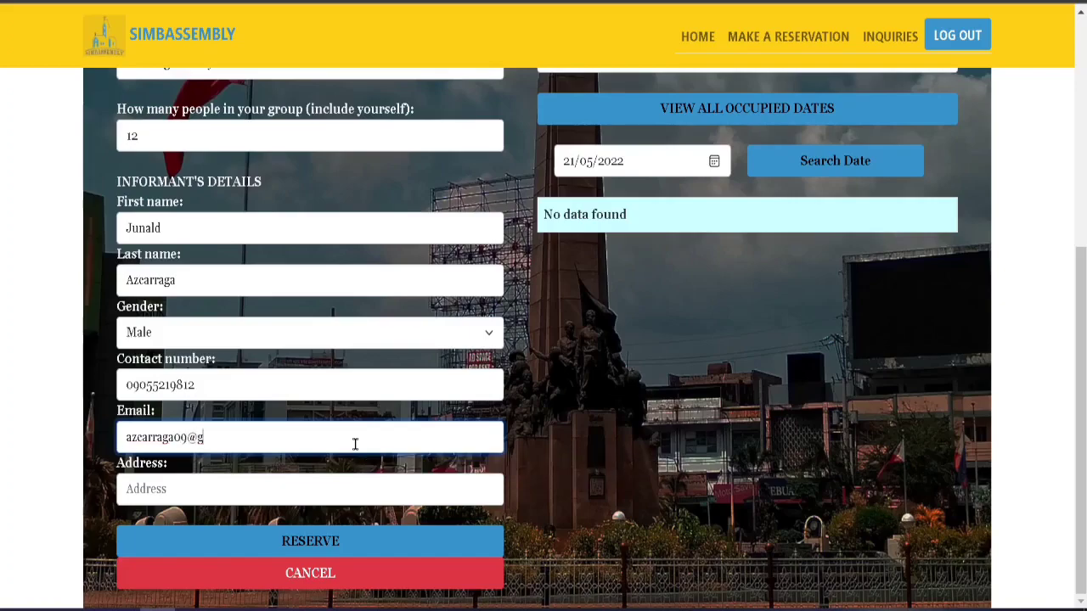
Enter the informant's address and submit the reservation with RESERVE
left_click(327, 482)
type("San")
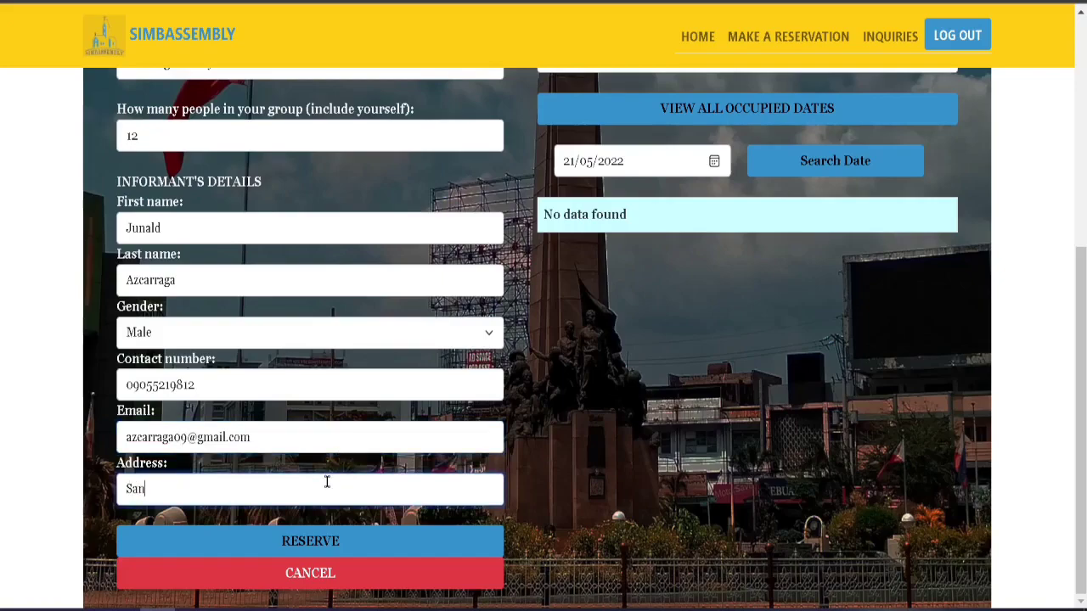
type(" Diego ")
type("St")
type("., C")
type("aloocan C")
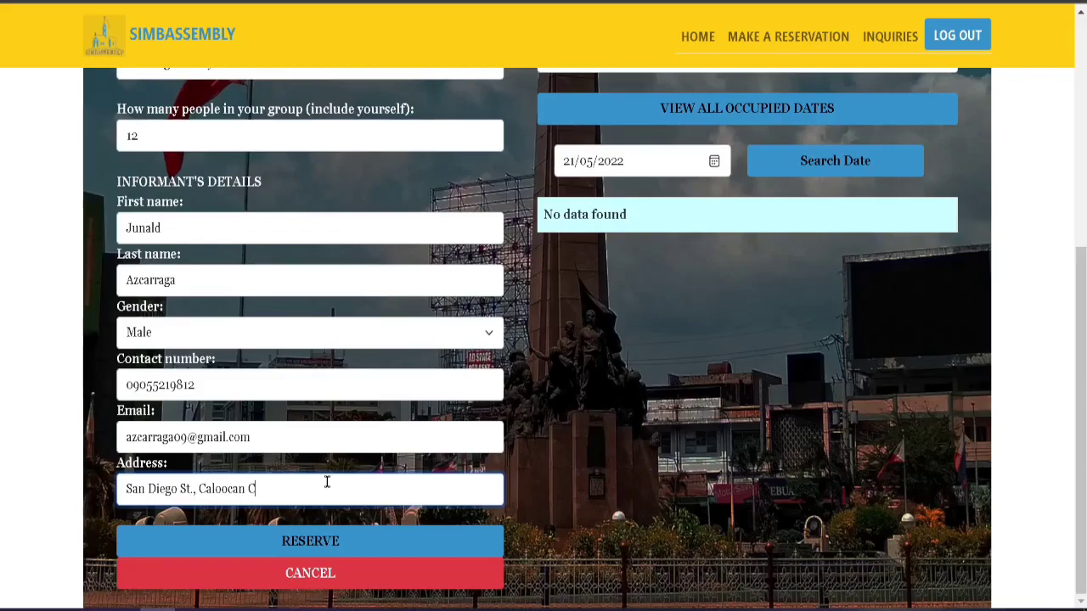
type("ity")
scroll(341, 465, "up", 3)
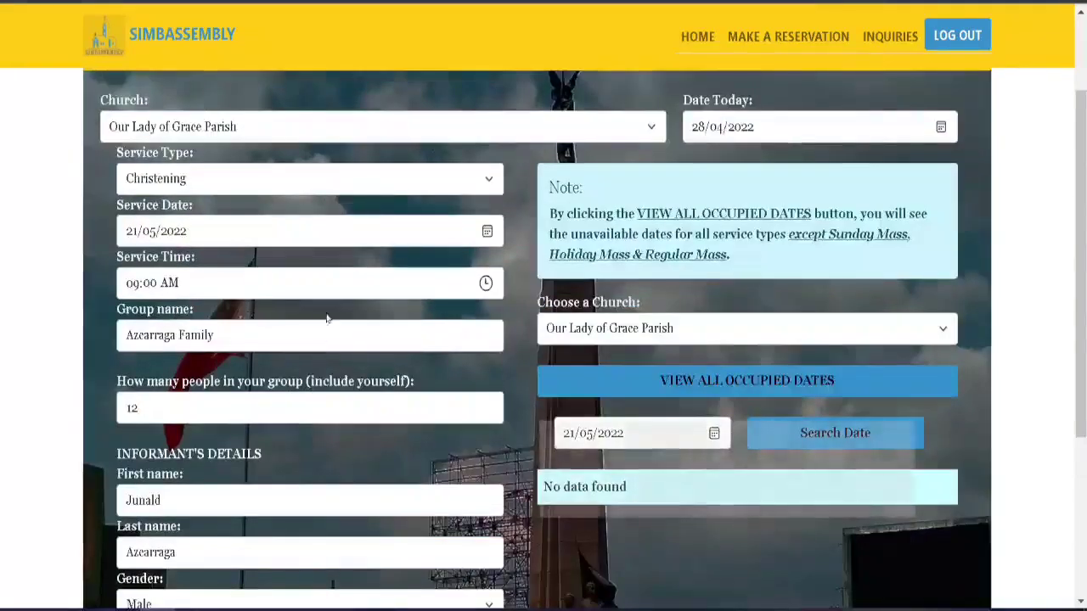
scroll(710, 579, "down", 2)
scroll(710, 579, "down", 1)
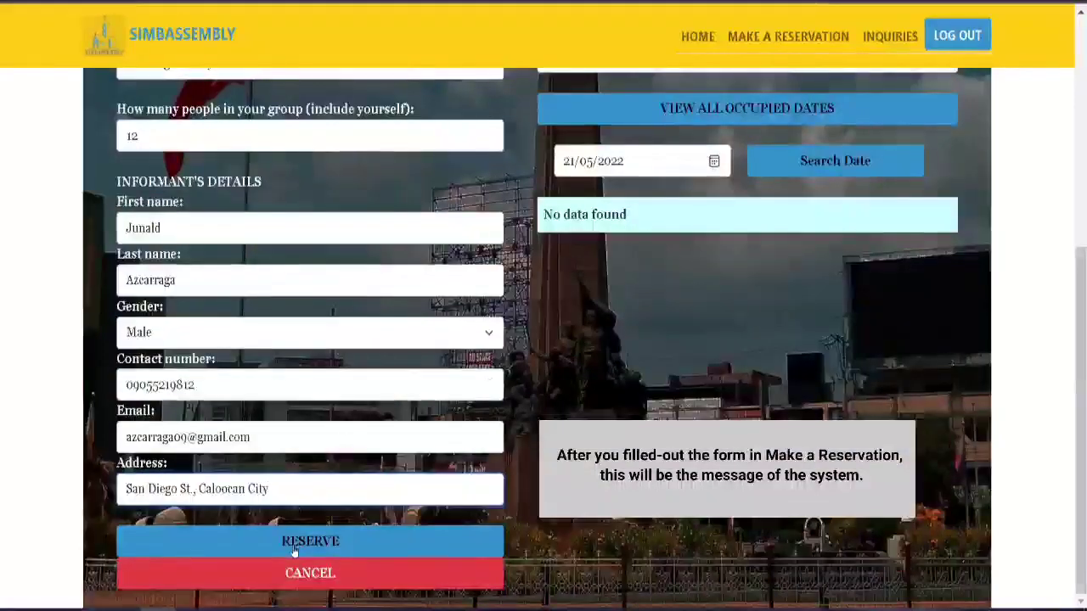
left_click(322, 548)
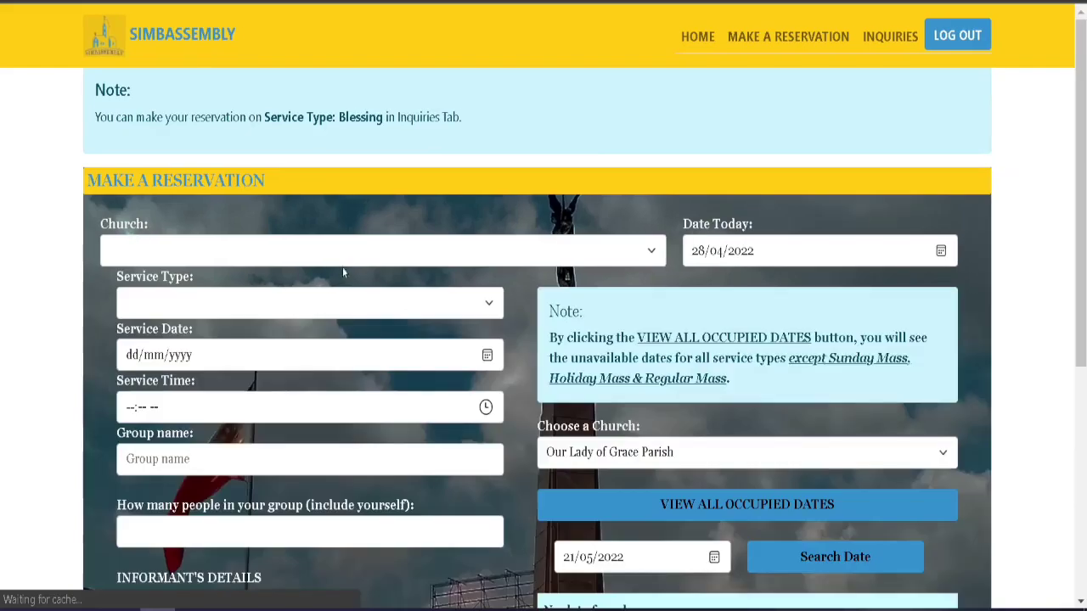
Log out of the client account
scroll(343, 270, "down", 2)
scroll(343, 270, "down", 3)
scroll(398, 463, "up", 4)
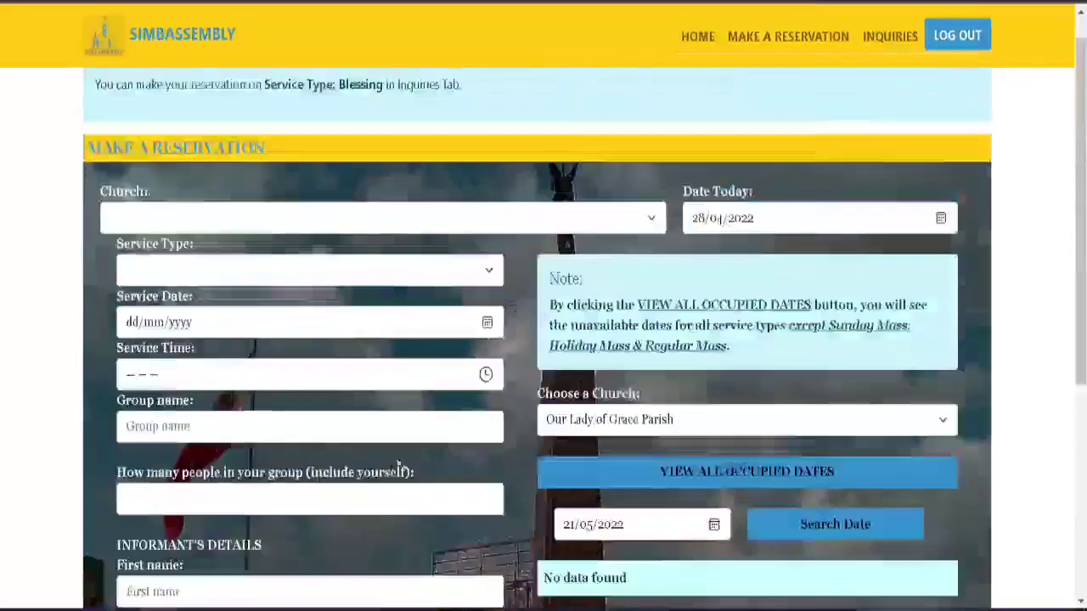
left_click(962, 33)
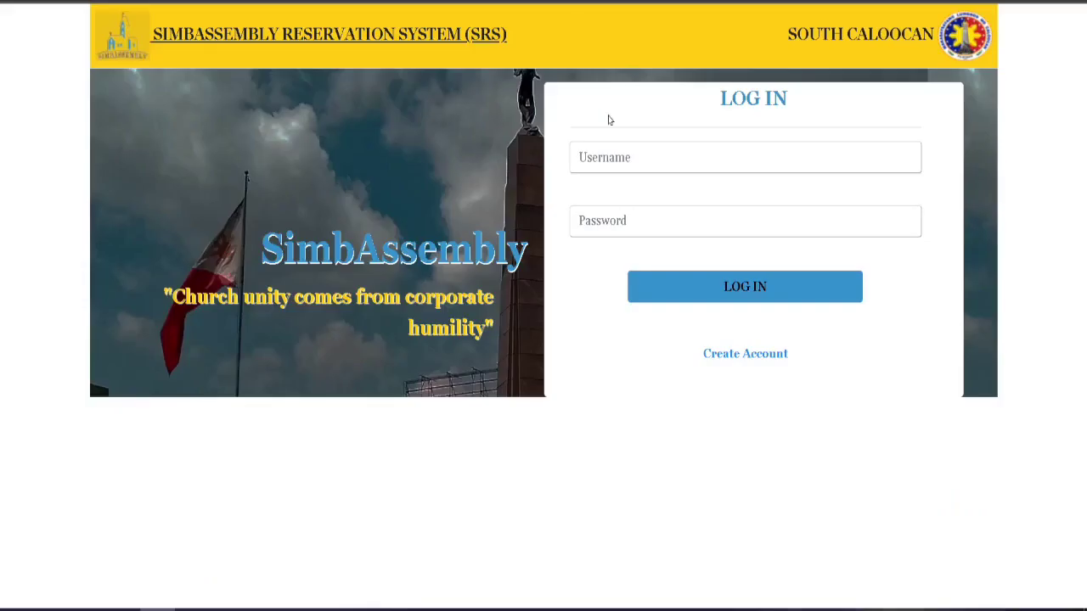
Sign in with the church administrator's username and password
left_click(642, 148)
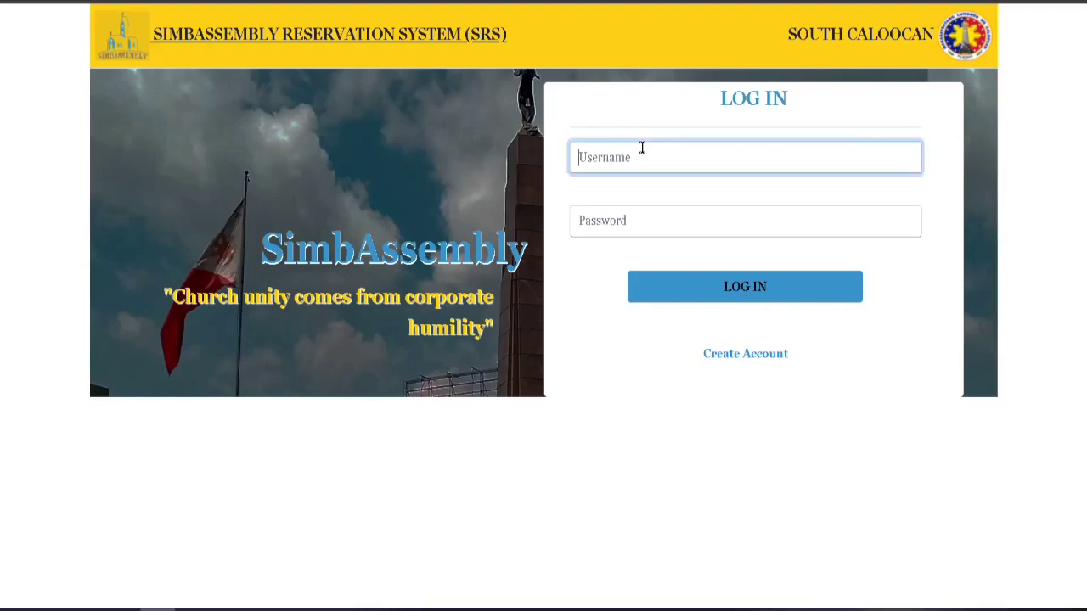
key("Tab")
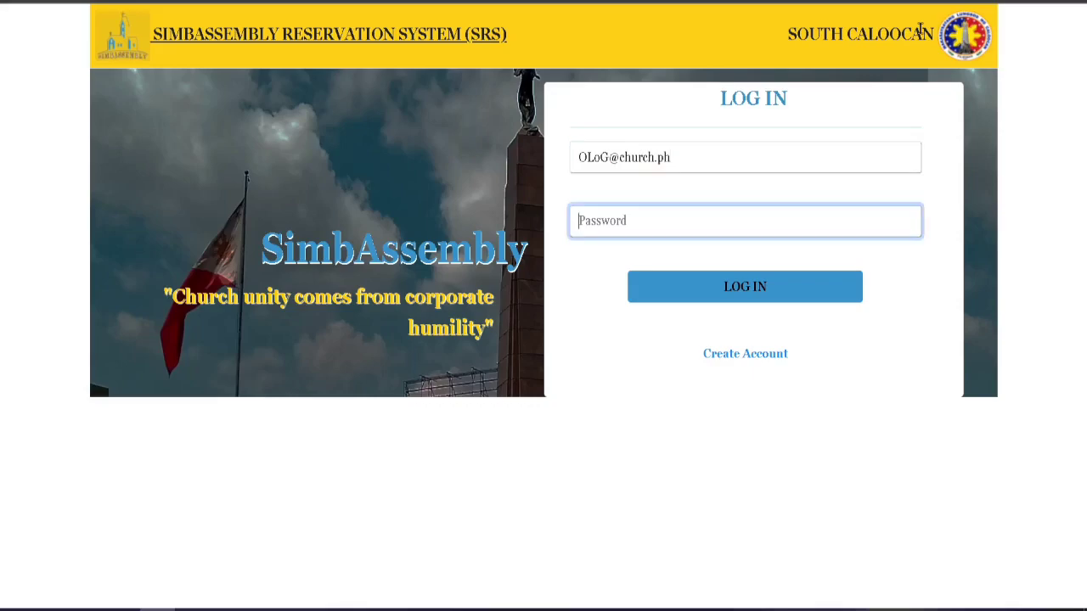
type("***")
type("******")
left_click(743, 289)
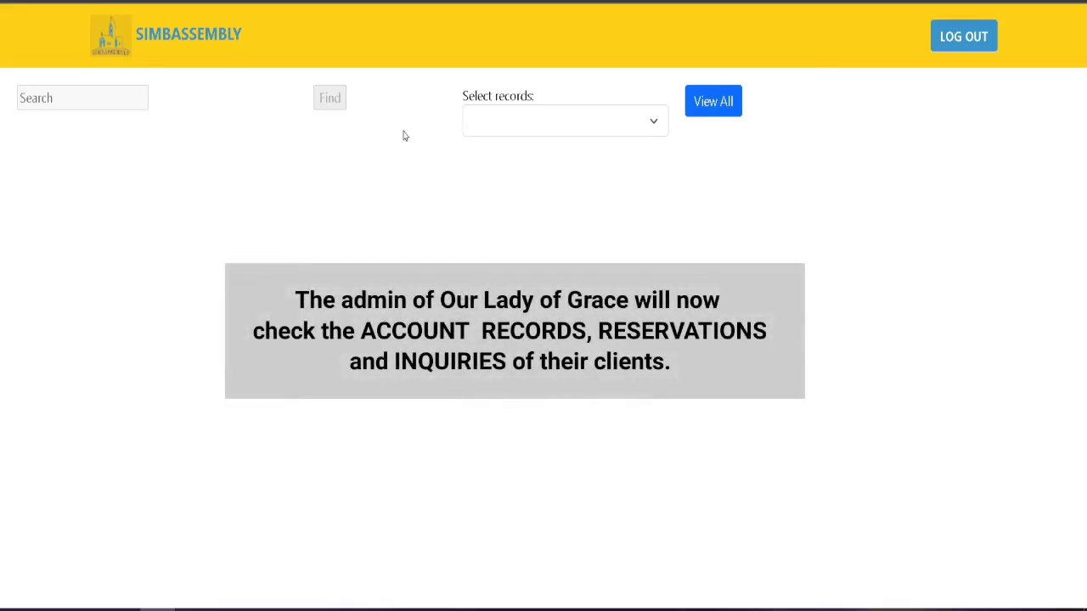
Display all Account Records and select the surname in the newest account row
left_click(580, 126)
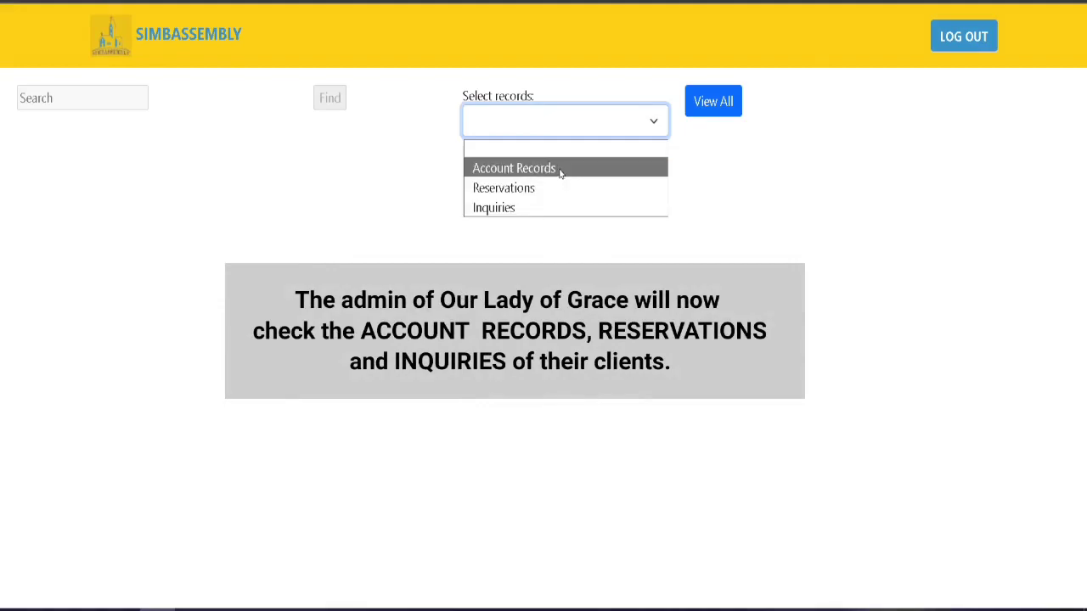
left_click(559, 172)
left_click(696, 114)
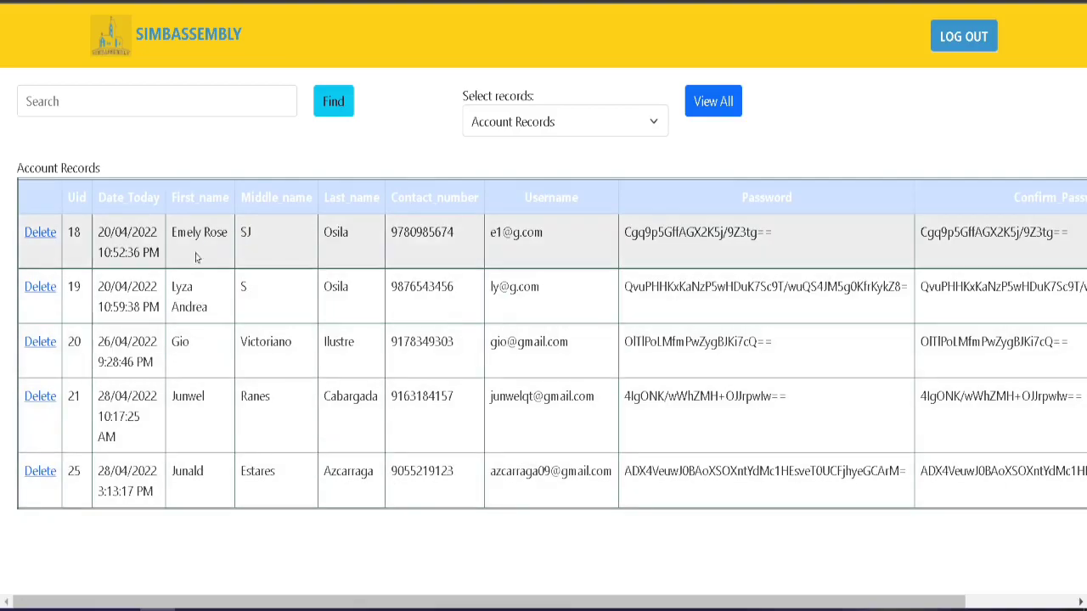
double_click(335, 474)
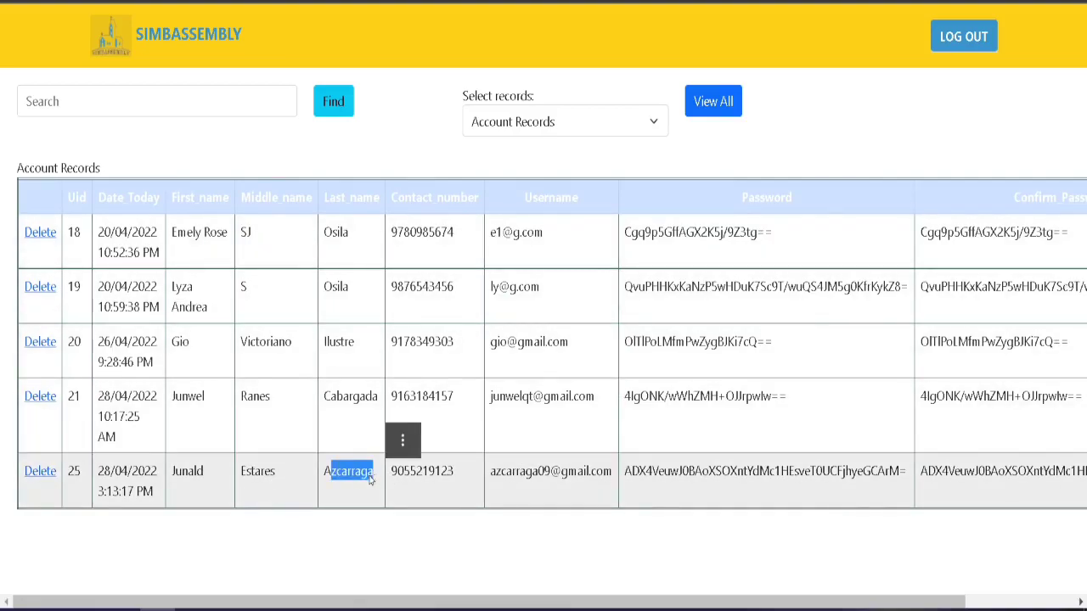
Narrow Account Records to the client's surname and return to the record-type selector
left_click(212, 113)
type("a")
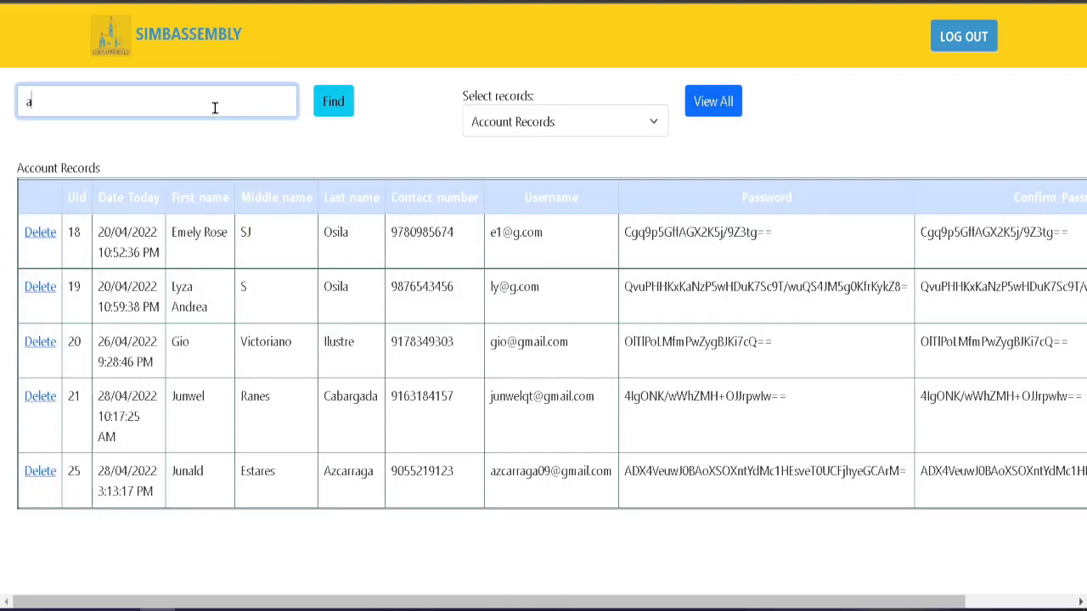
type("zcarraga")
left_click(335, 107)
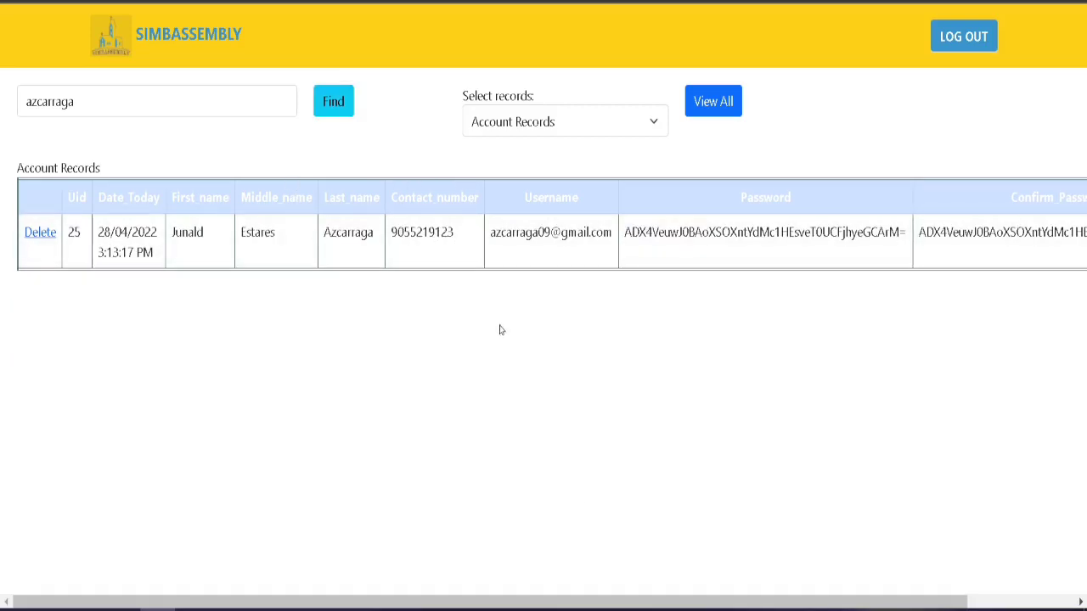
left_click_drag(662, 606, 768, 606)
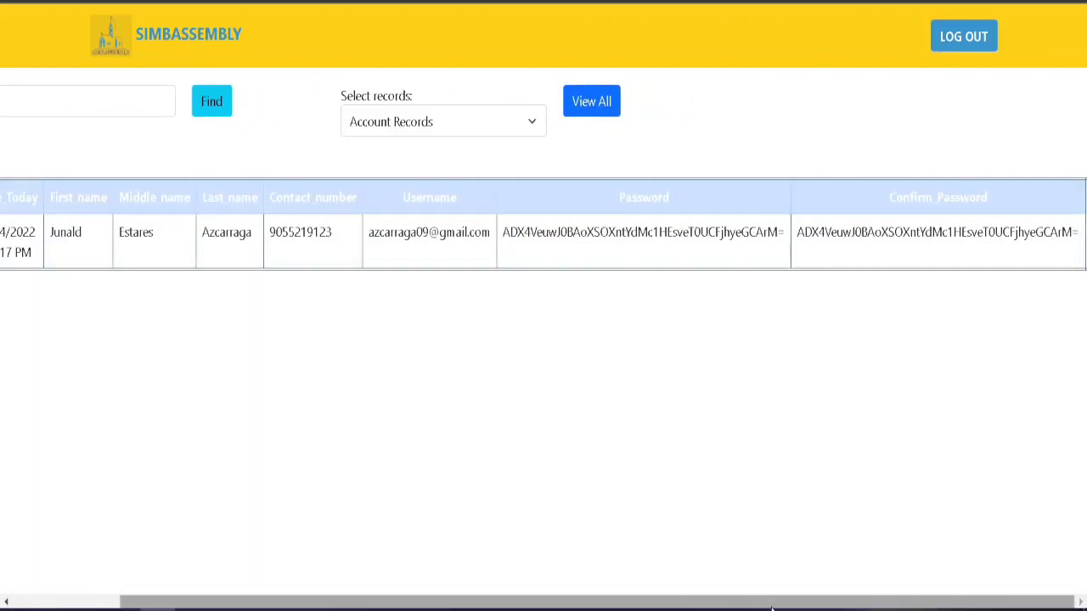
left_click_drag(771, 608, 664, 606)
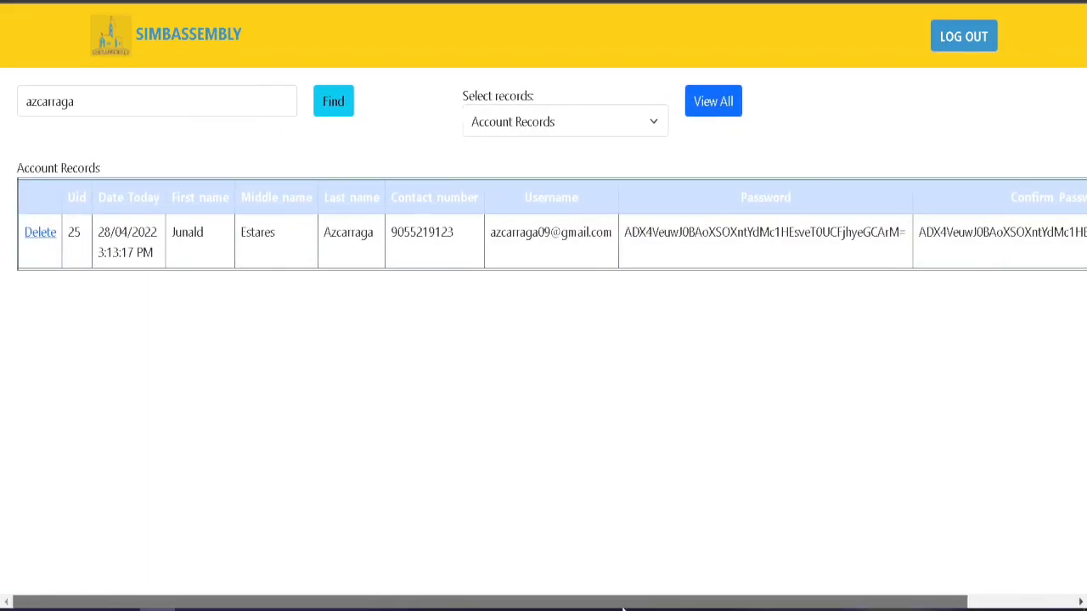
left_click(643, 123)
Switch the record type to Reservations and display all reservation records
left_click(551, 186)
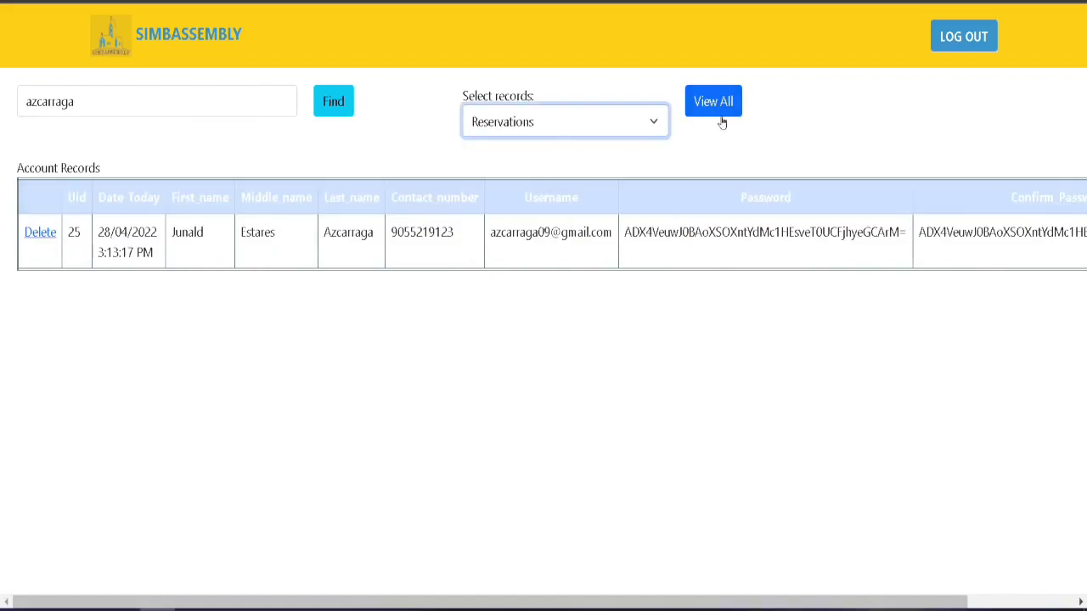
left_click(720, 118)
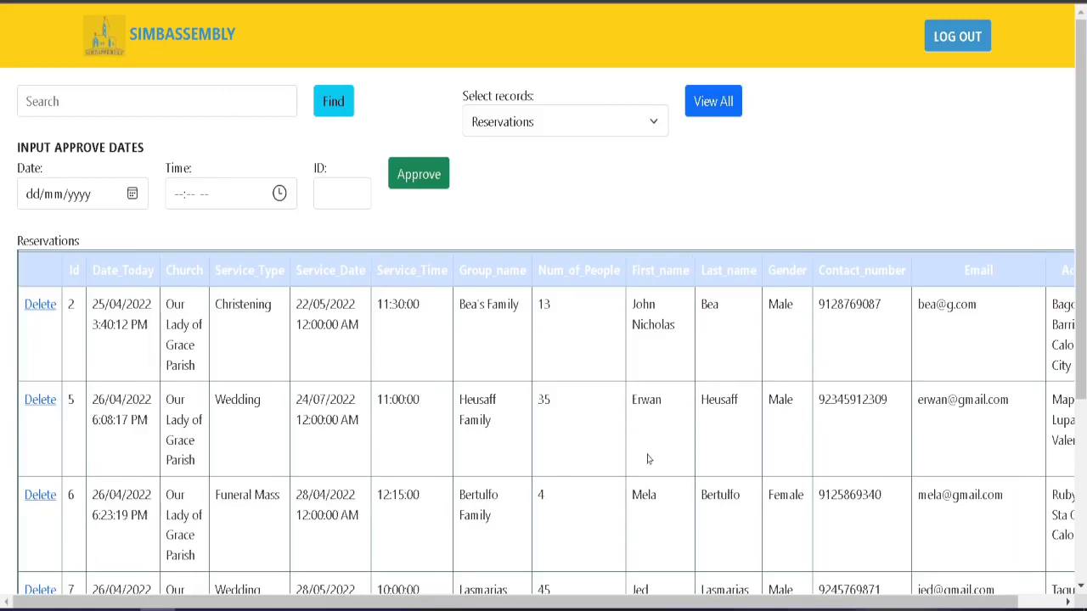
scroll(632, 456, "down", 1)
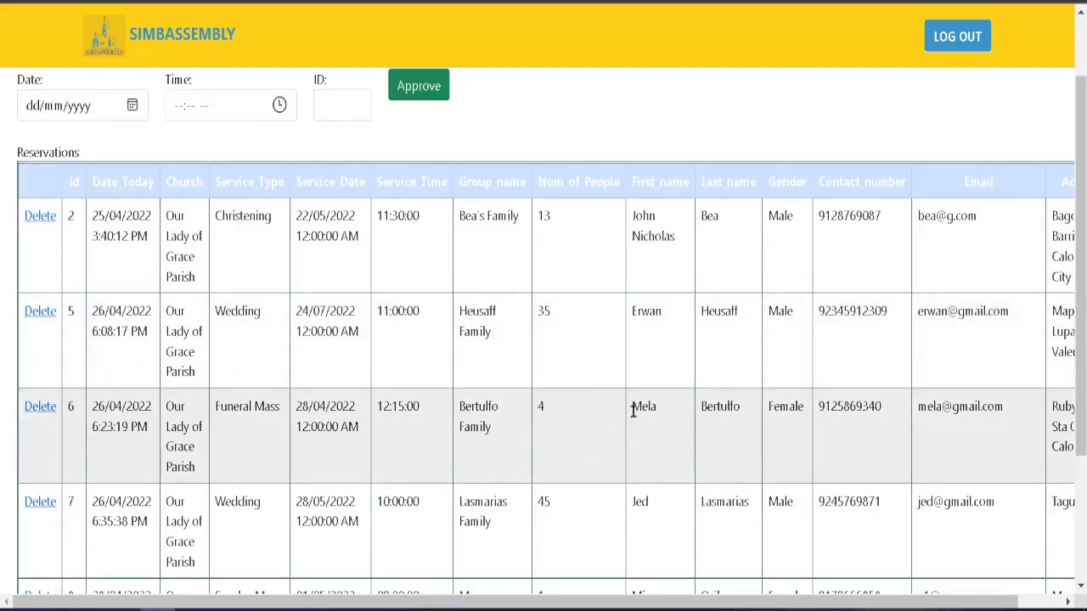
scroll(632, 412, "down", 2)
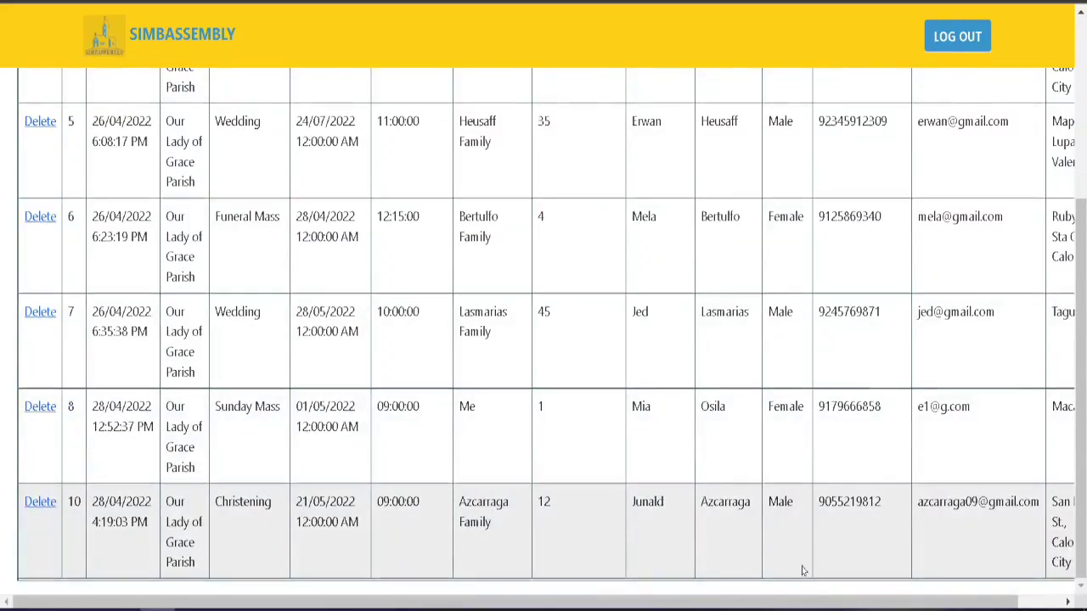
mouse_move(806, 602)
left_mouse_down()
mouse_move(853, 603)
mouse_move(806, 602)
left_mouse_up()
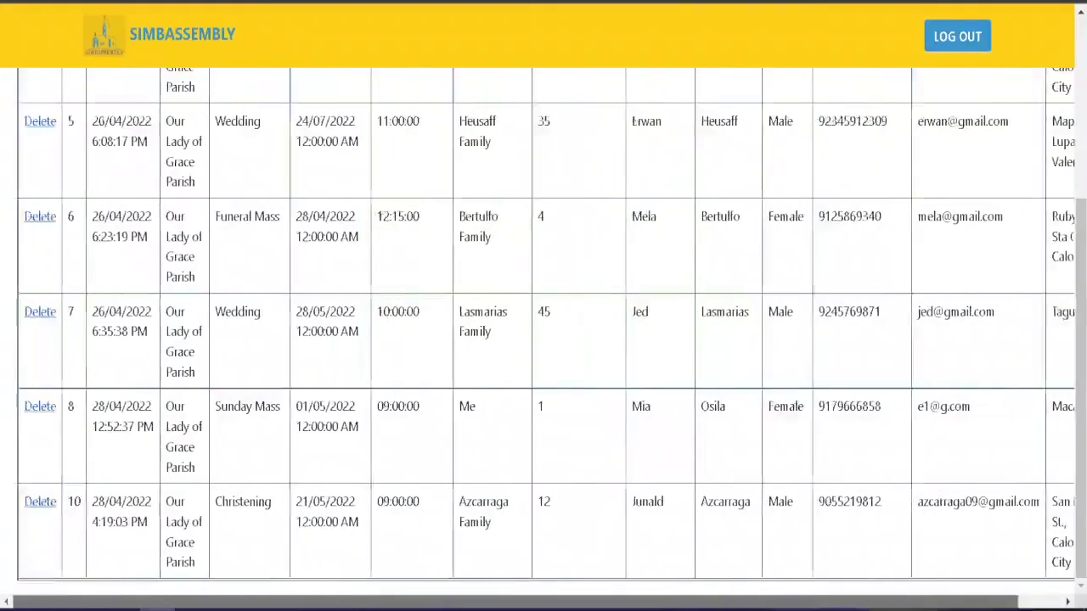
scroll(563, 439, "up", 3)
Filter reservations by the client's partial surname and scroll across the booking's columns
left_click(212, 110)
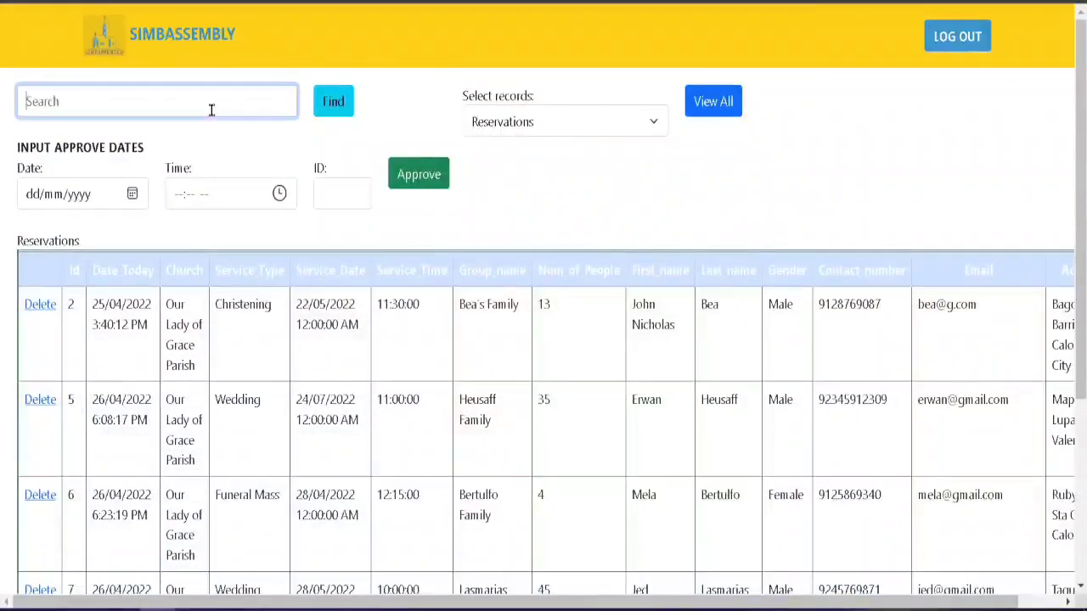
type("azcarra")
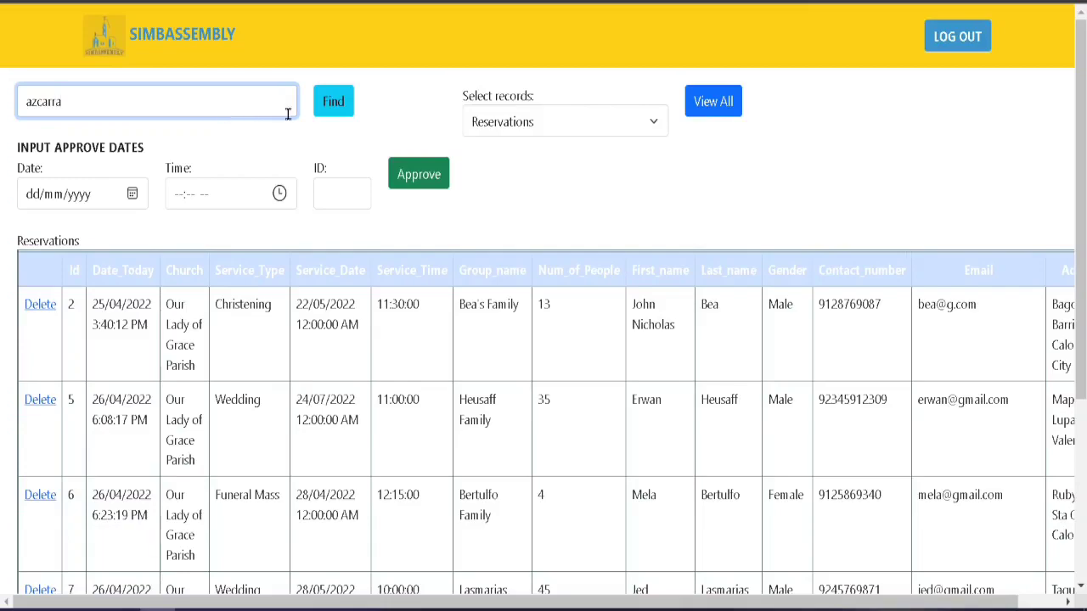
left_click(333, 102)
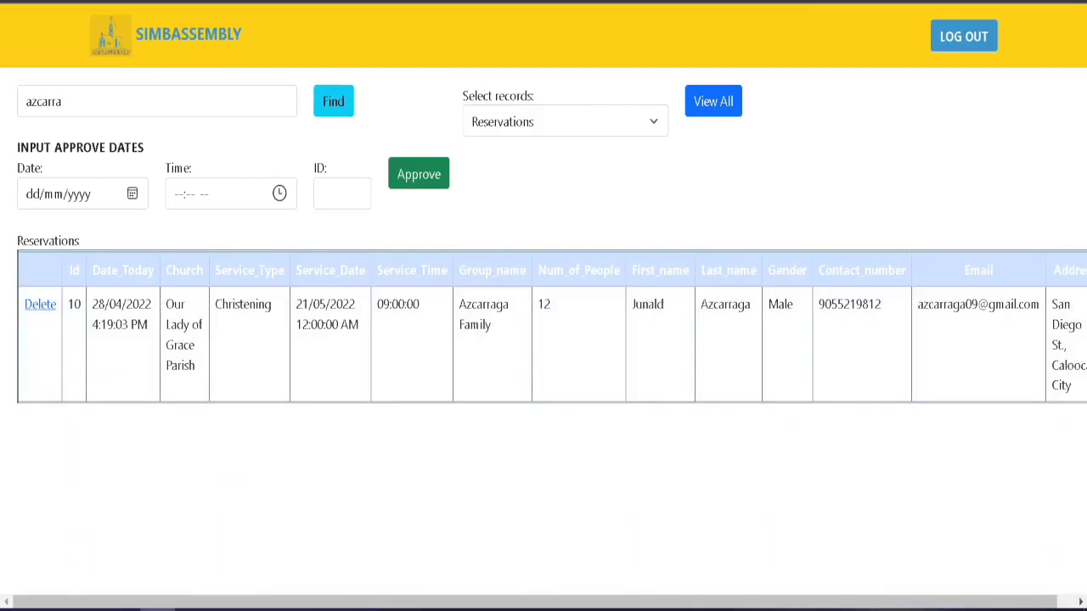
scroll(266, 339, "right", 1)
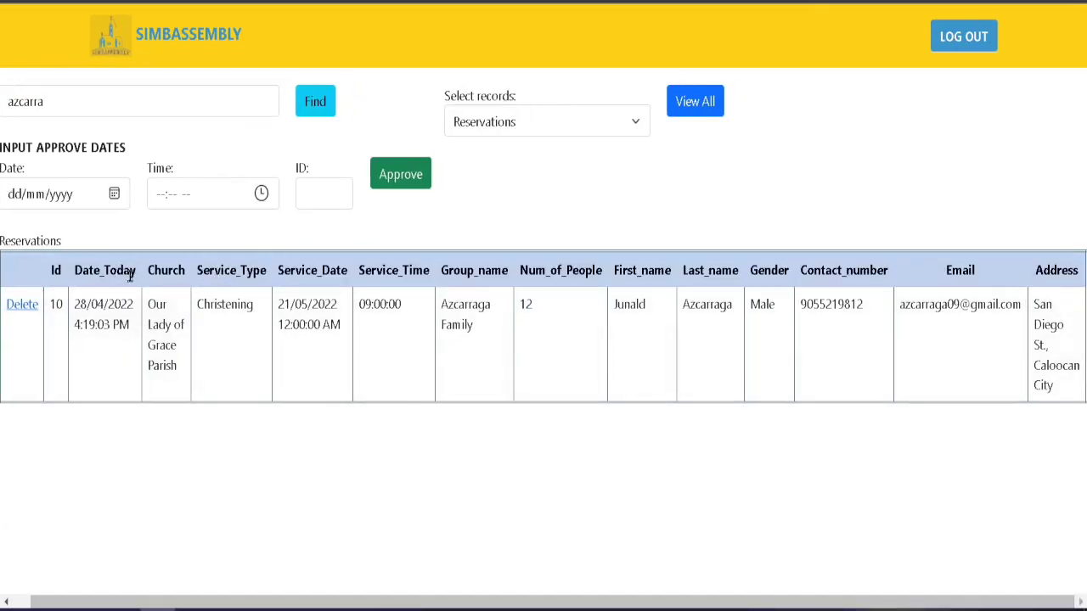
left_click_drag(431, 599, 361, 600)
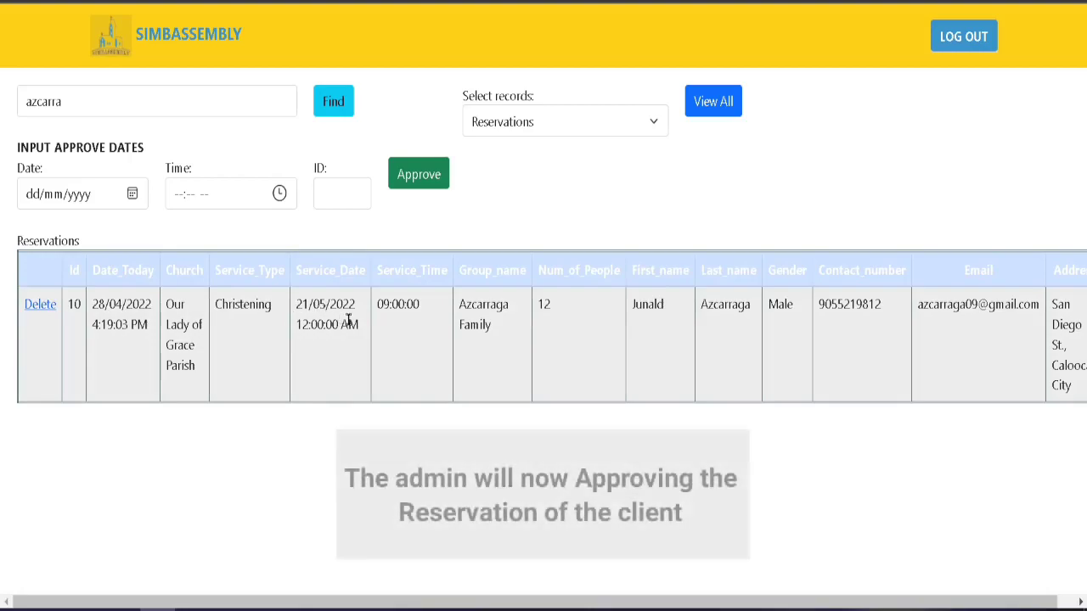
Set the approval date to 21/05/2022, matching the reservation's service date
triple_click(348, 319)
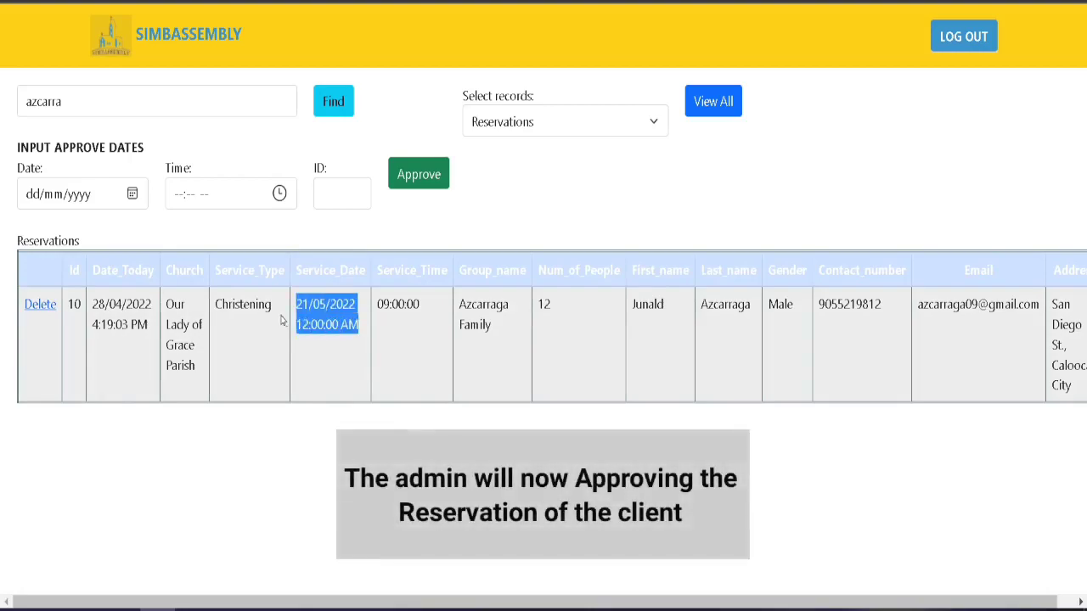
left_click(327, 326)
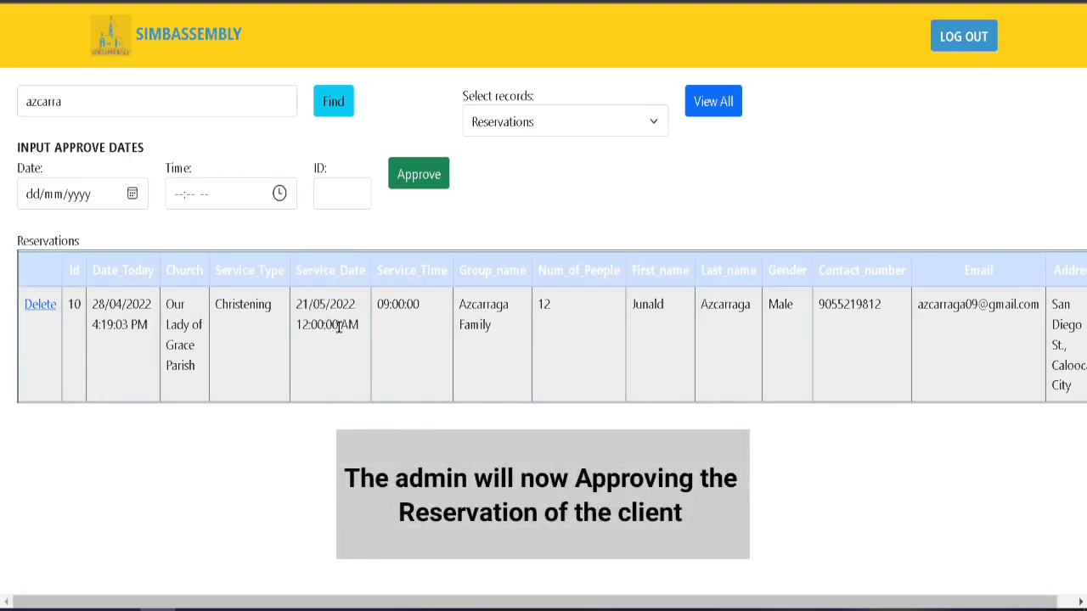
left_click(133, 194)
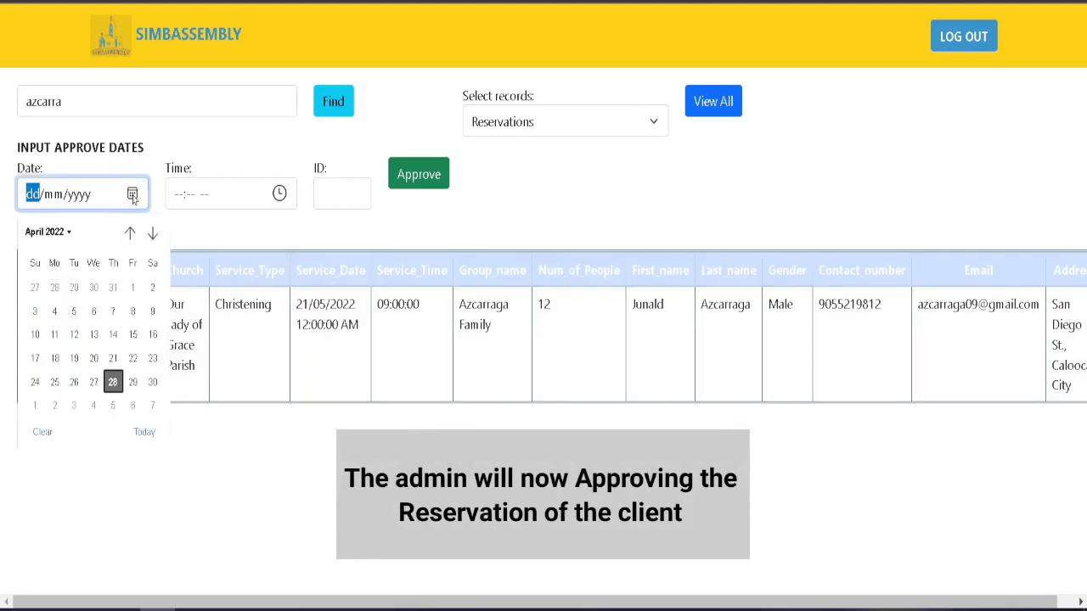
left_click(152, 233)
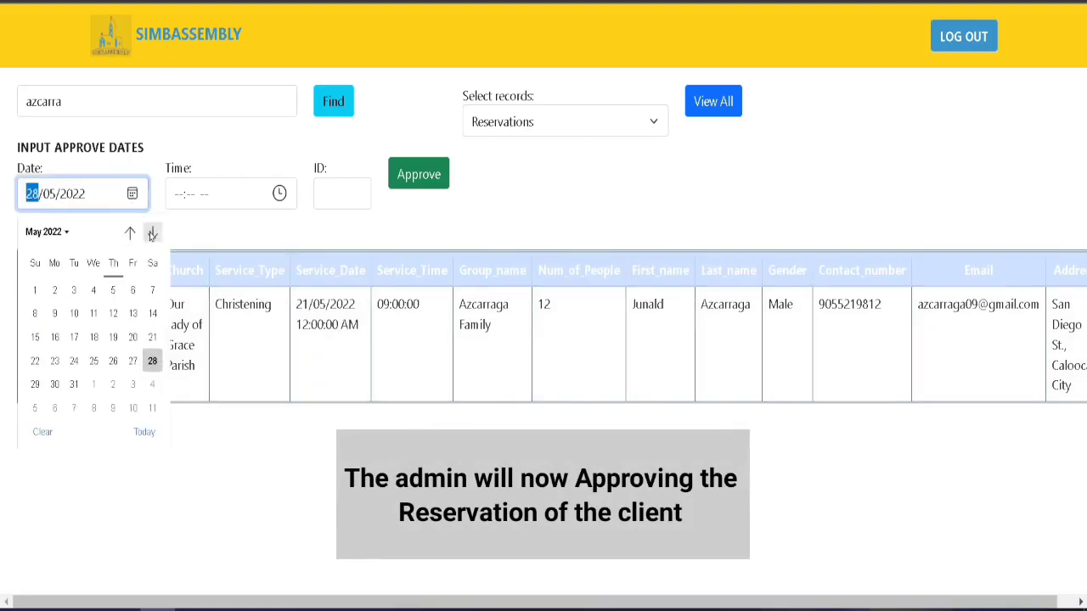
left_click(152, 334)
Set the approval time to 09:00 AM
left_click(277, 197)
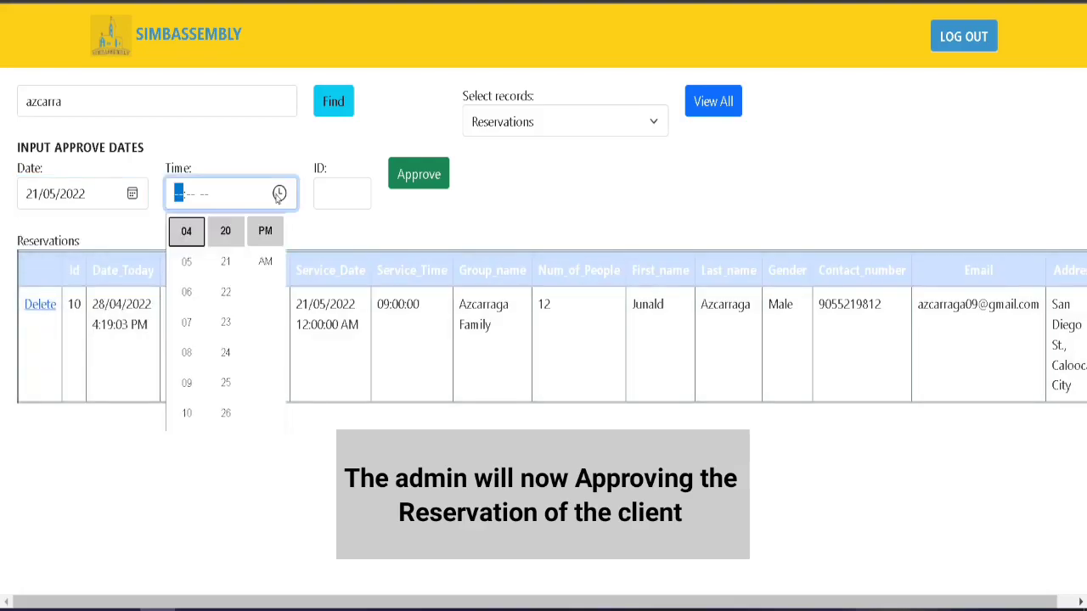
left_click(187, 380)
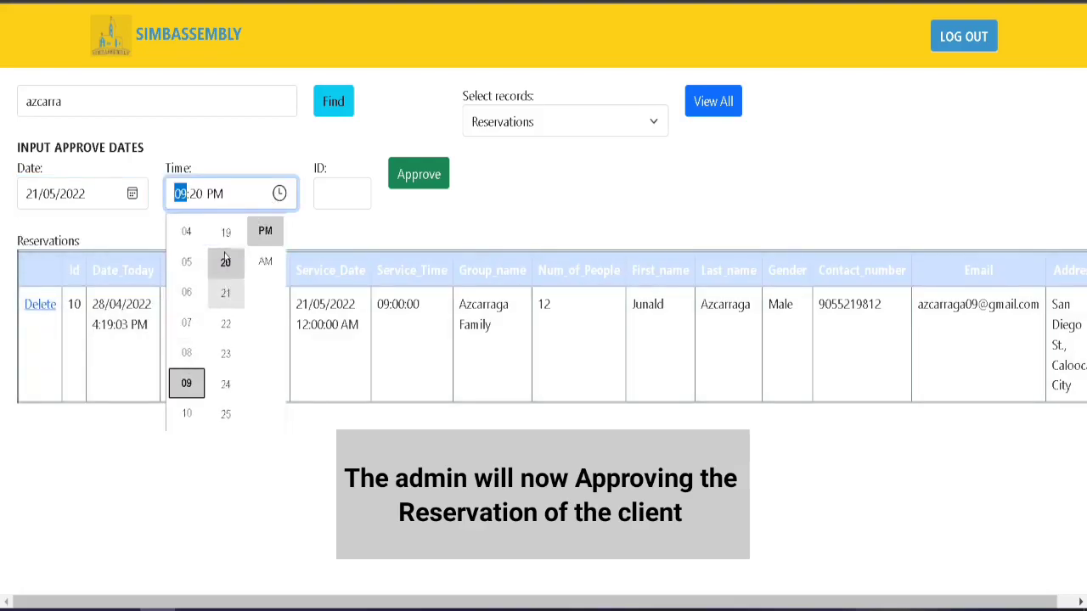
scroll(225, 280, "up", 5)
scroll(226, 257, "up", 3)
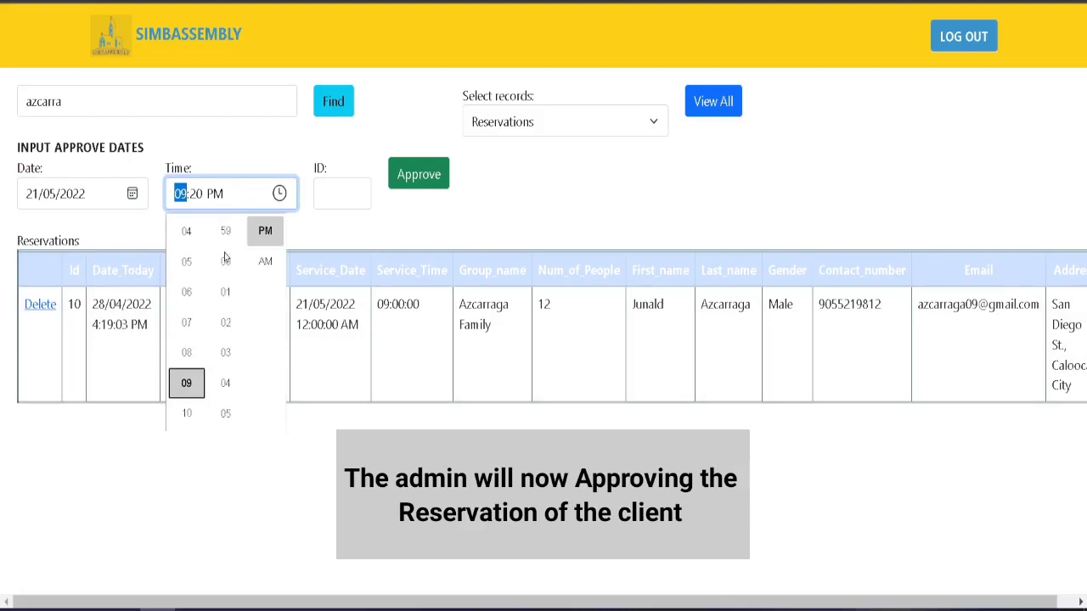
left_click(226, 261)
left_click(266, 261)
Enter reservation ID 10 and approve it
left_click(344, 197)
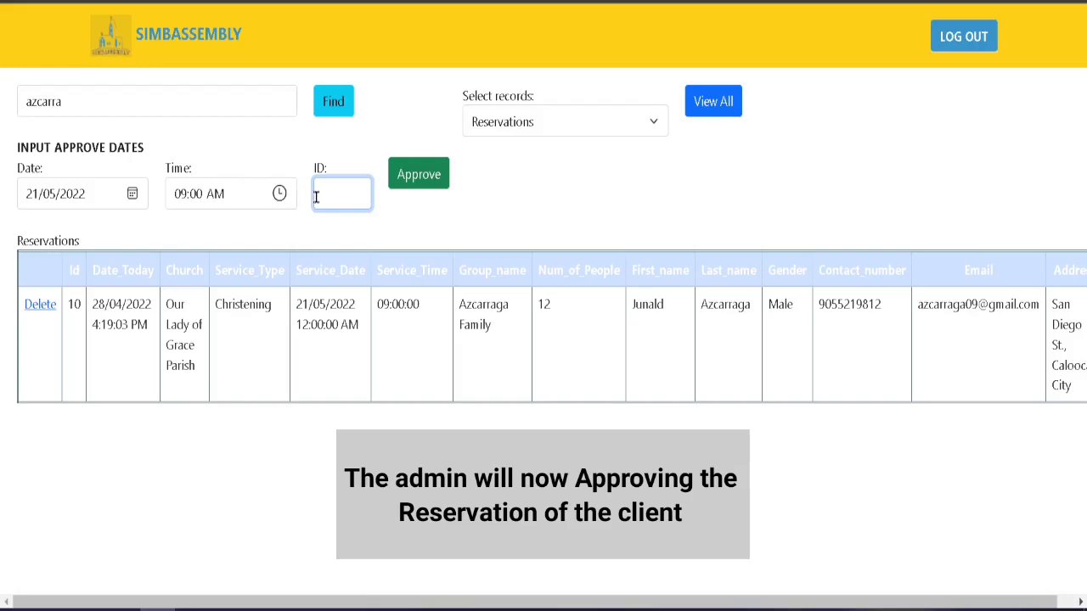
type("10")
left_click(415, 180)
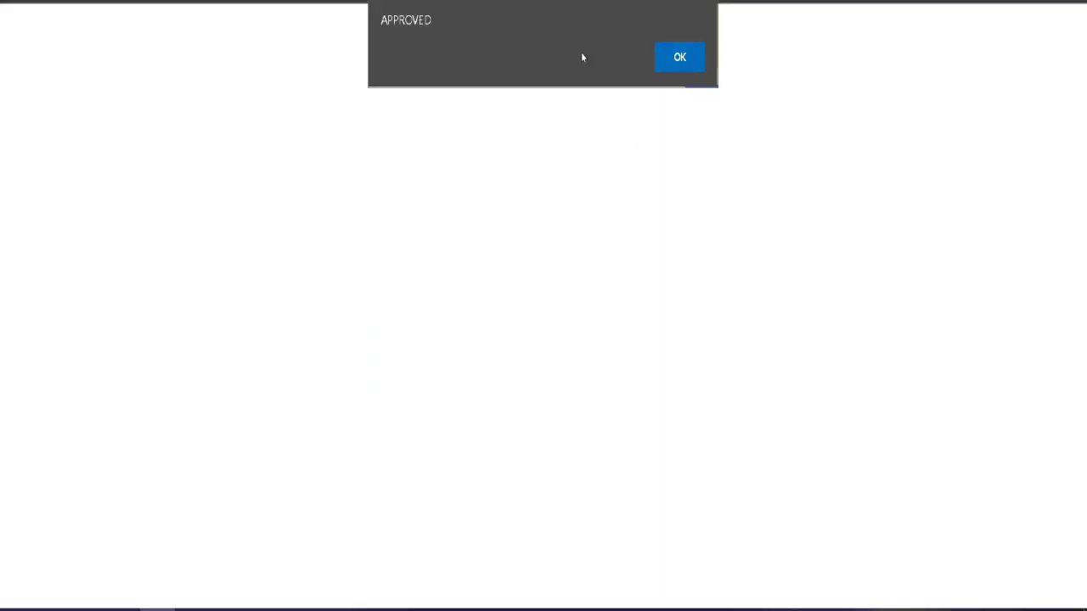
Dismiss the APPROVED alert and log out of the admin account
left_click(661, 54)
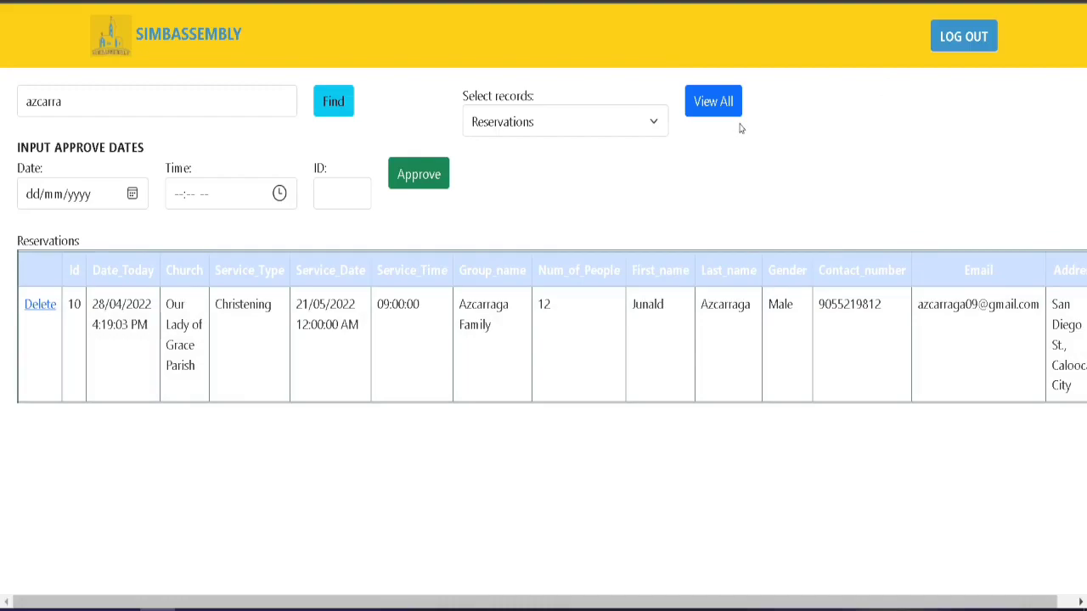
left_click(954, 47)
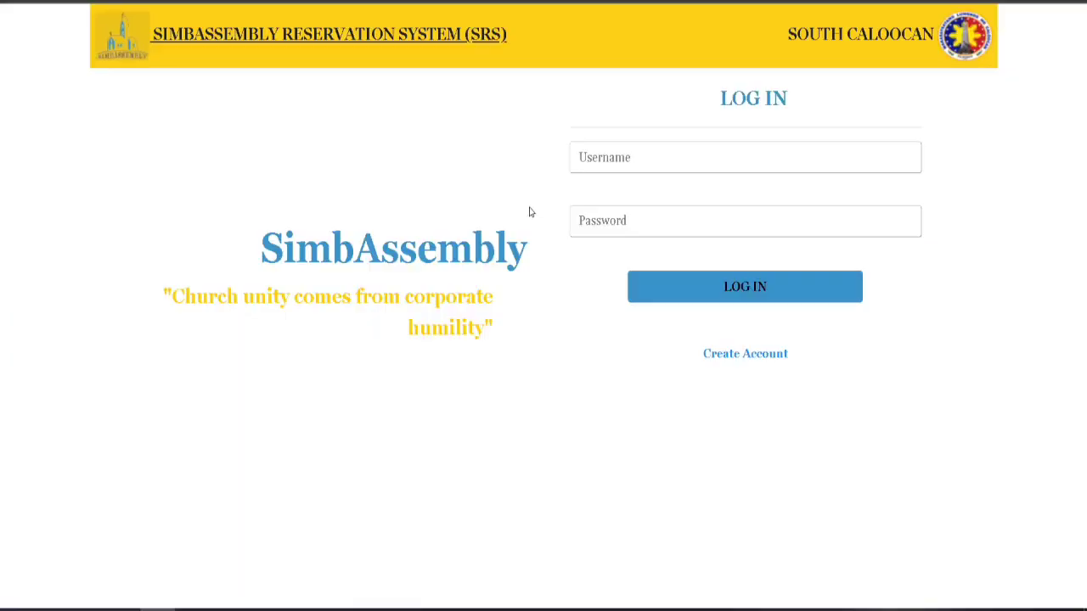
Log in with the client's Gmail address and password, completing the username midway
left_click(655, 158)
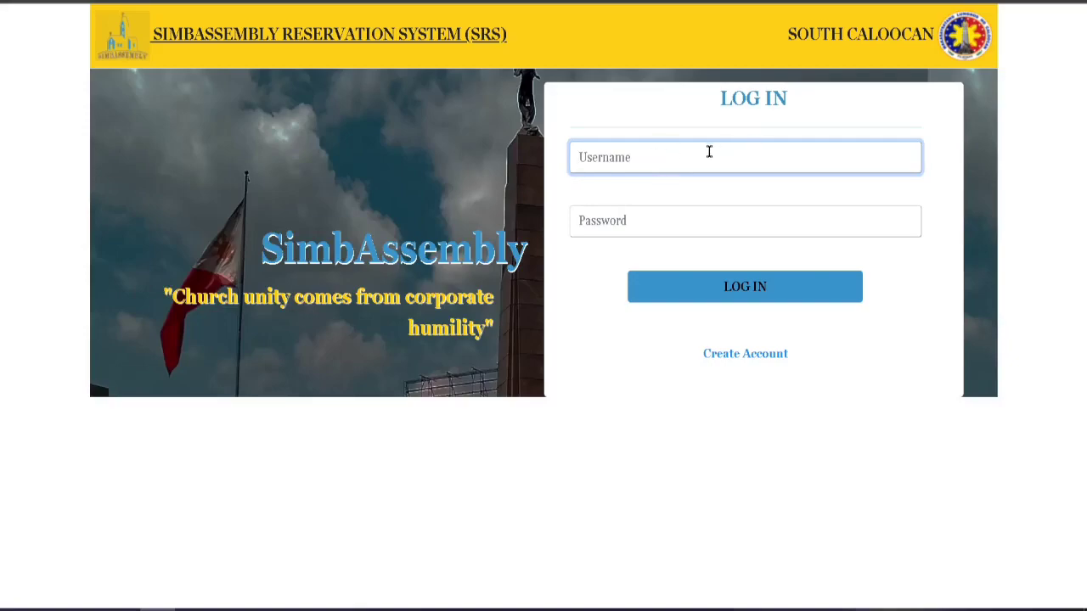
key("Tab")
type("az")
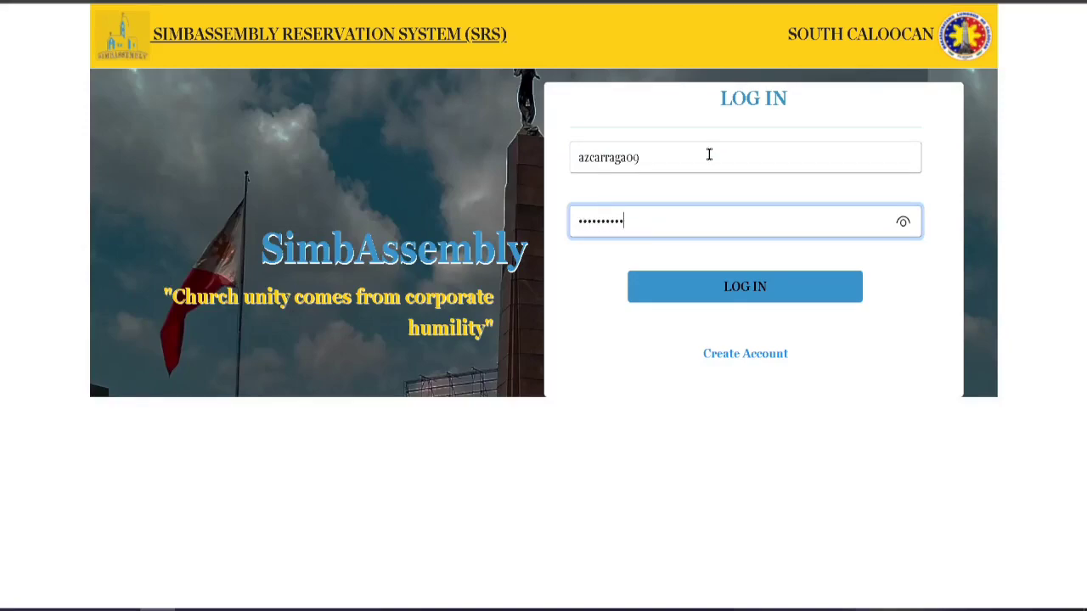
left_click(704, 165)
type("@gm")
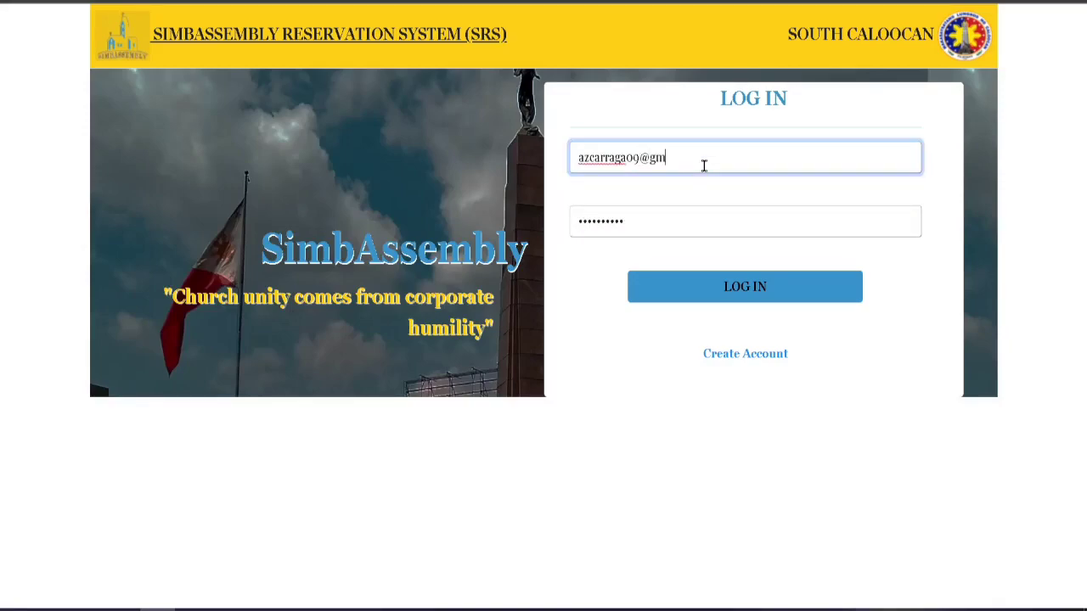
type("ail.com")
right_click(703, 165)
left_click(645, 317)
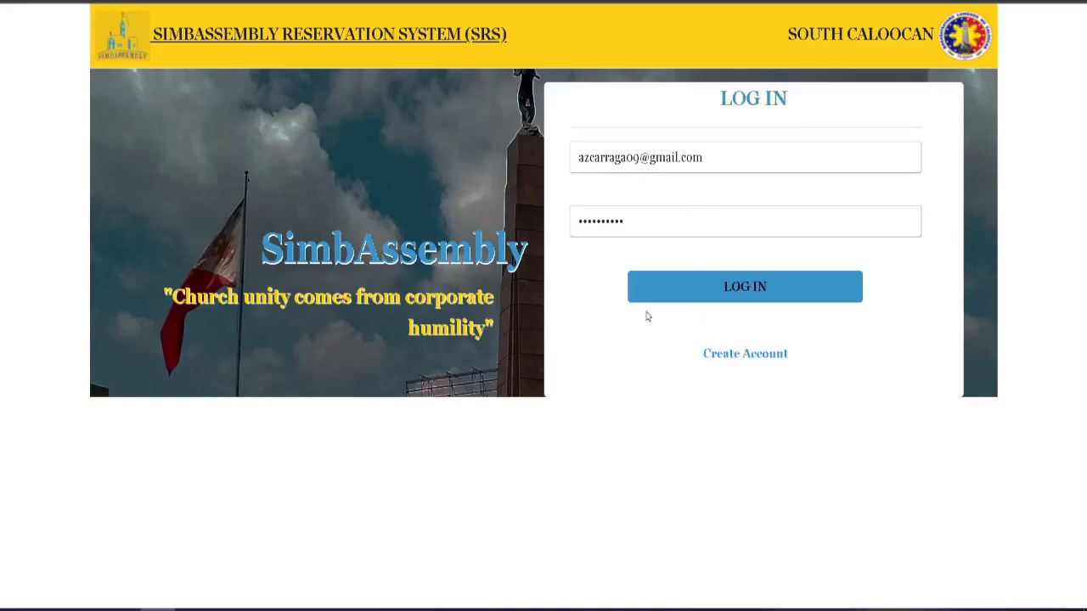
left_click(697, 292)
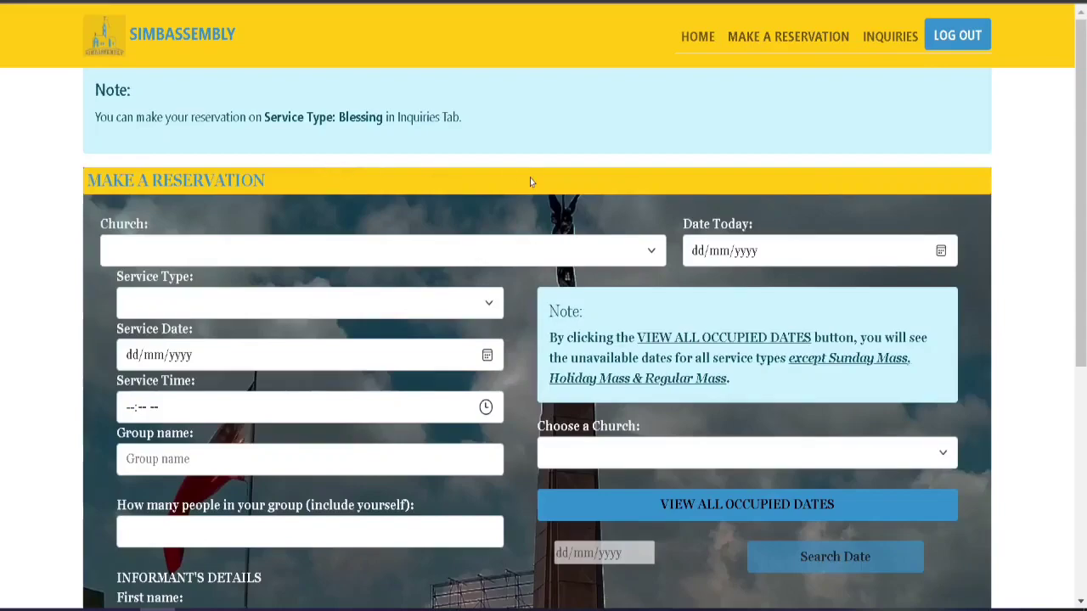
Choose Our Lady of Grace Parish for viewing occupied dates
scroll(530, 181, "down", 1)
scroll(719, 425, "down", 1)
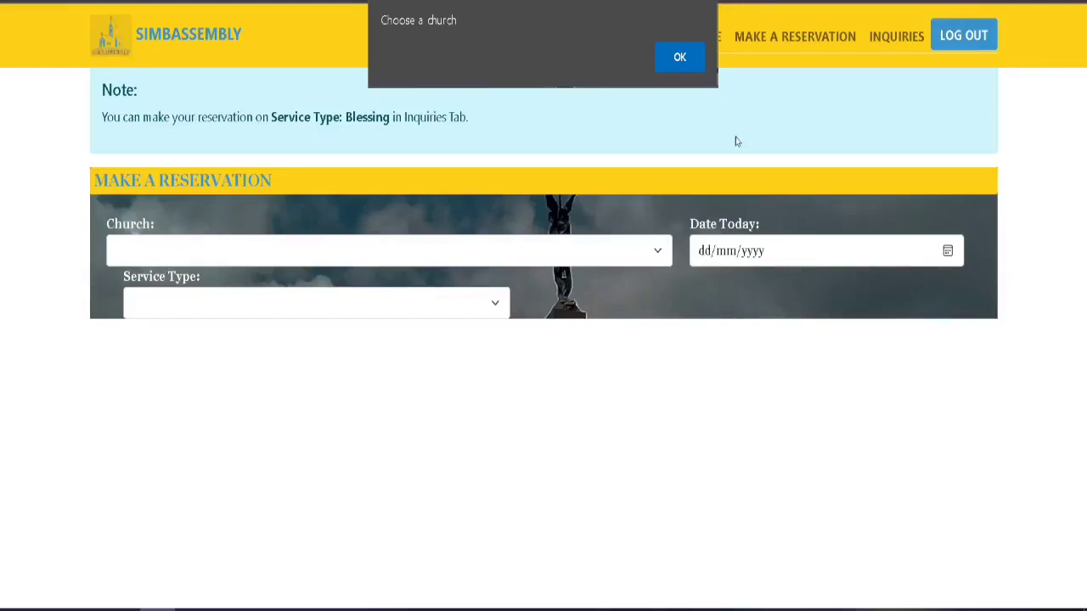
left_click(679, 57)
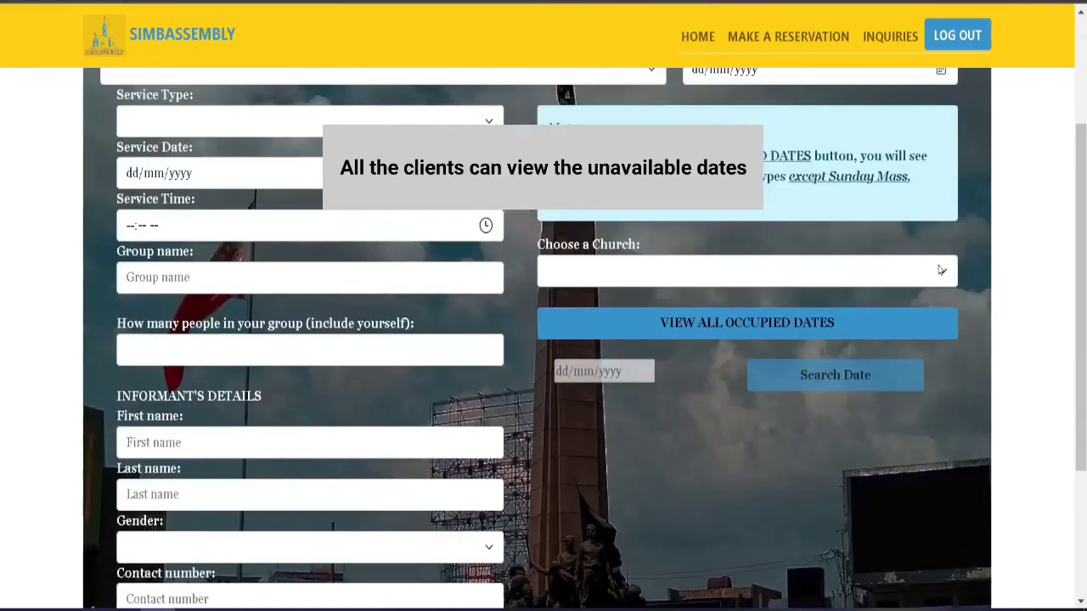
left_click(941, 270)
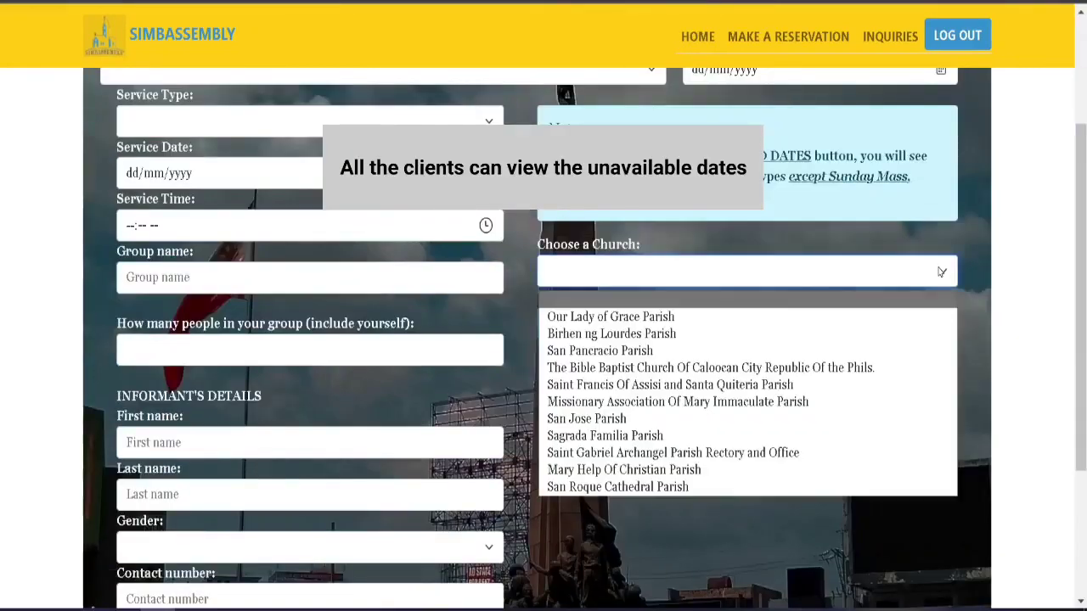
left_click(772, 319)
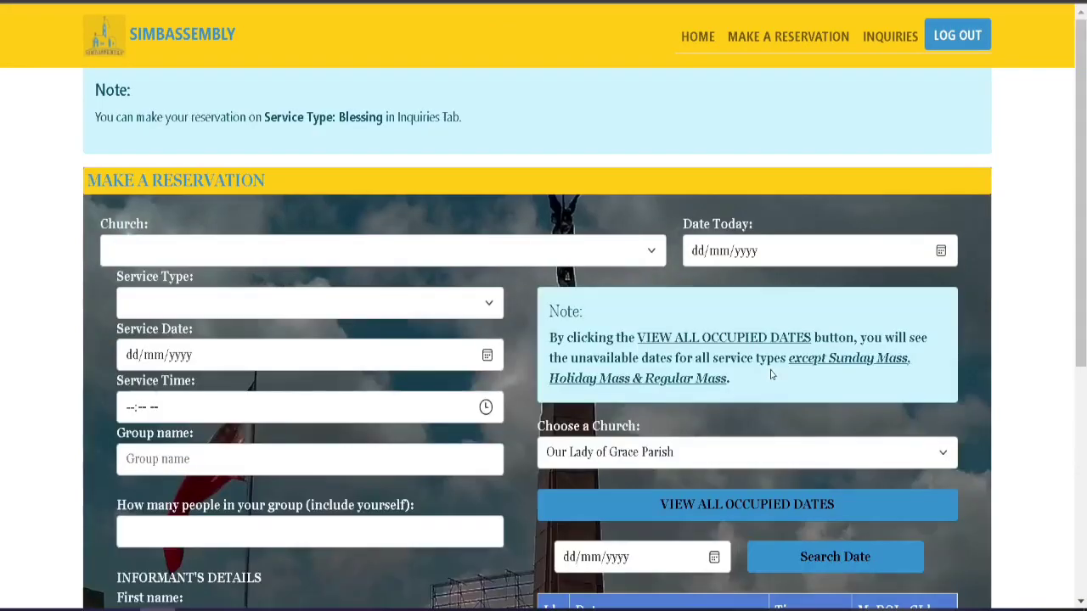
Search occupied dates for 21/05/2022, revealing the single 09:00:00 slot
scroll(680, 477, "down", 2)
scroll(680, 477, "down", 1)
scroll(680, 477, "down", 1)
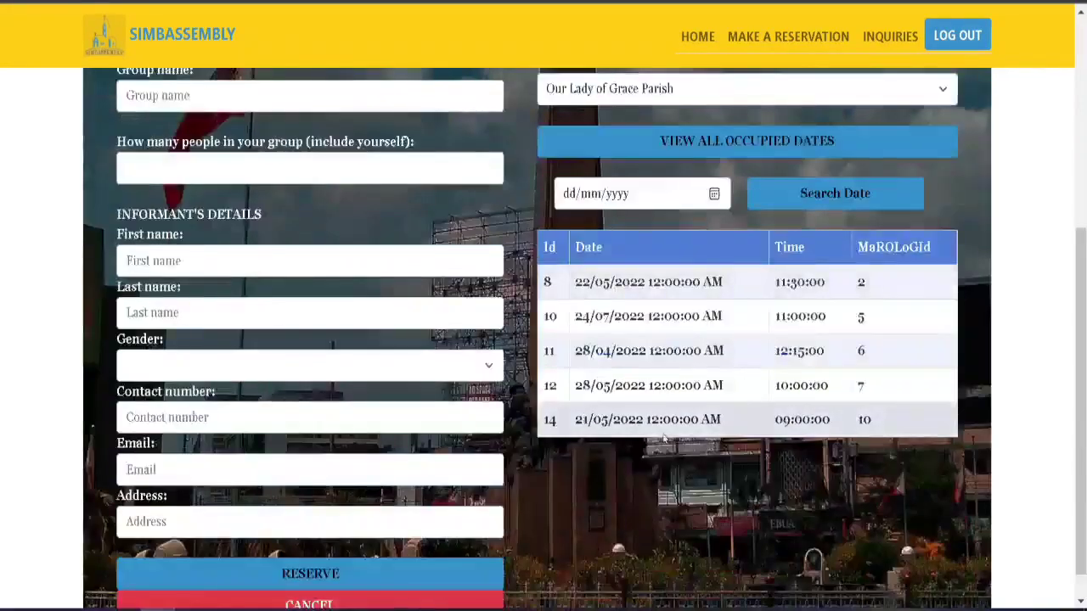
left_click_drag(601, 419, 669, 420)
left_click(700, 419)
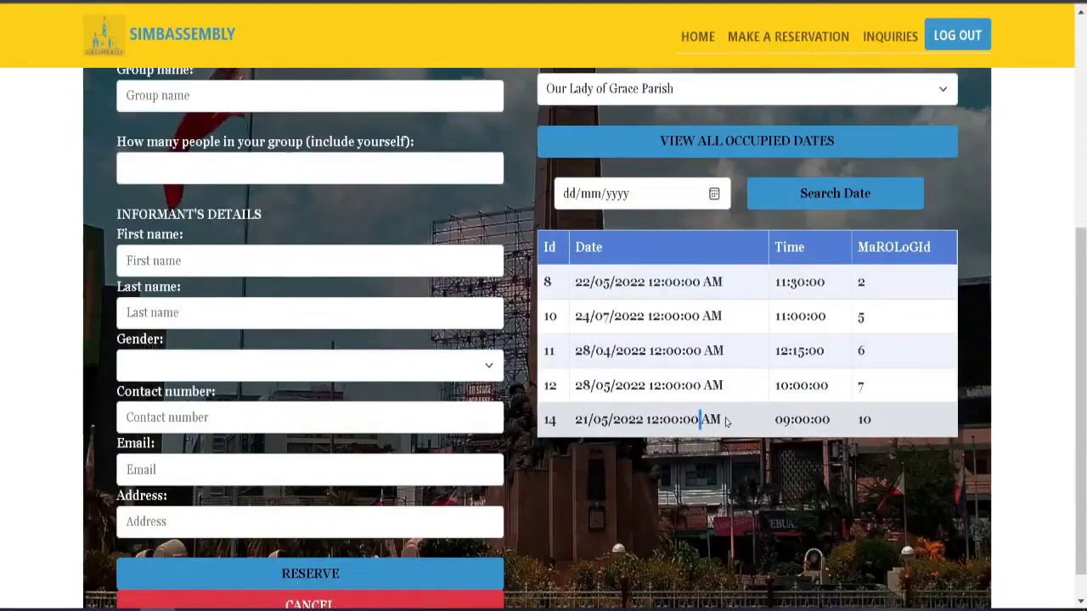
scroll(725, 407, "up", 2)
left_click(679, 382)
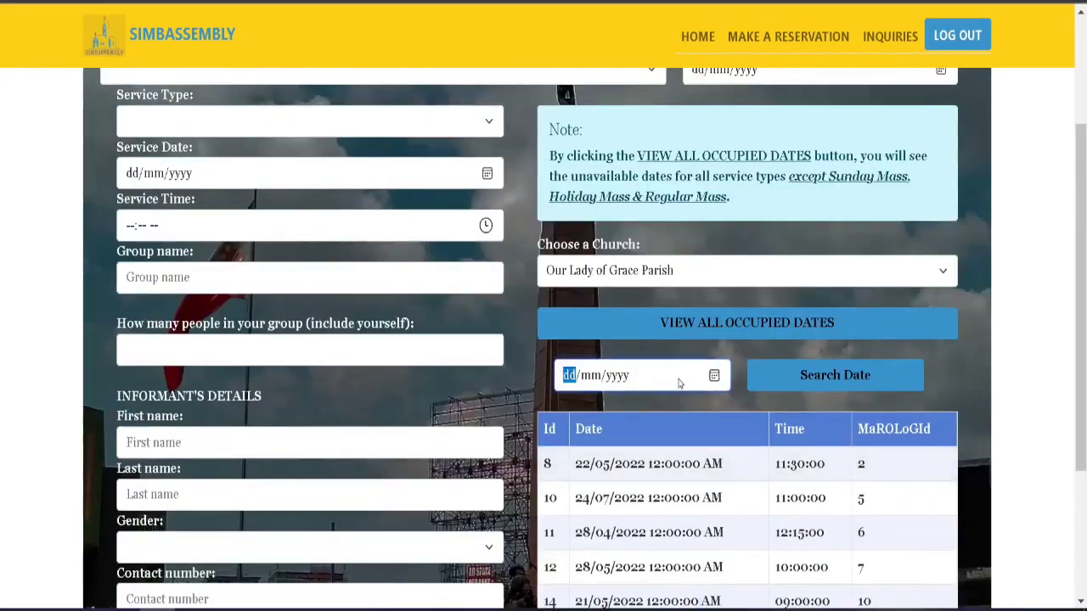
left_click(713, 375)
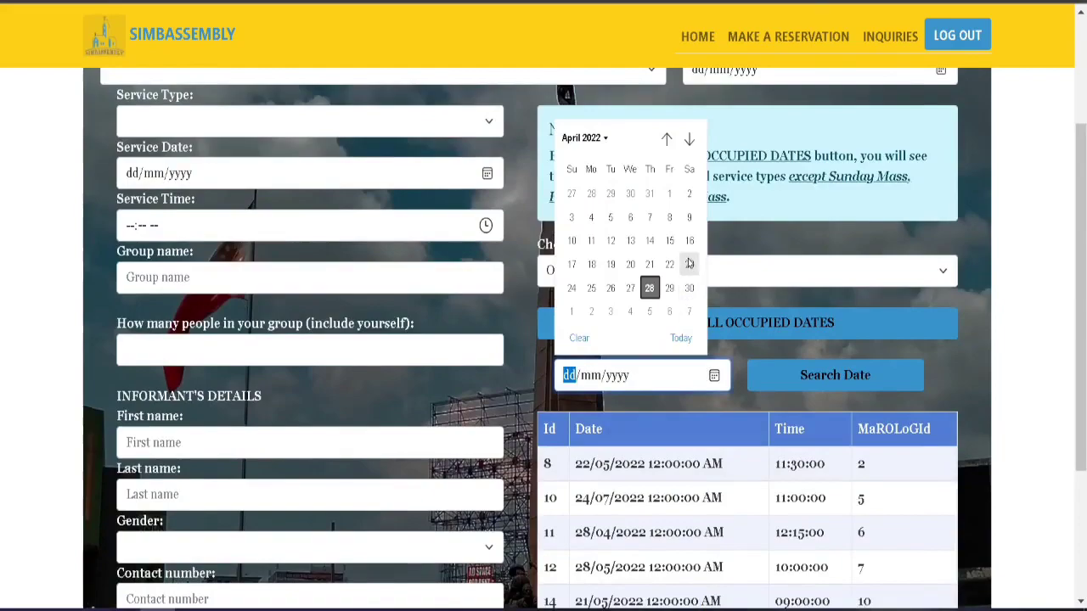
left_click(689, 139)
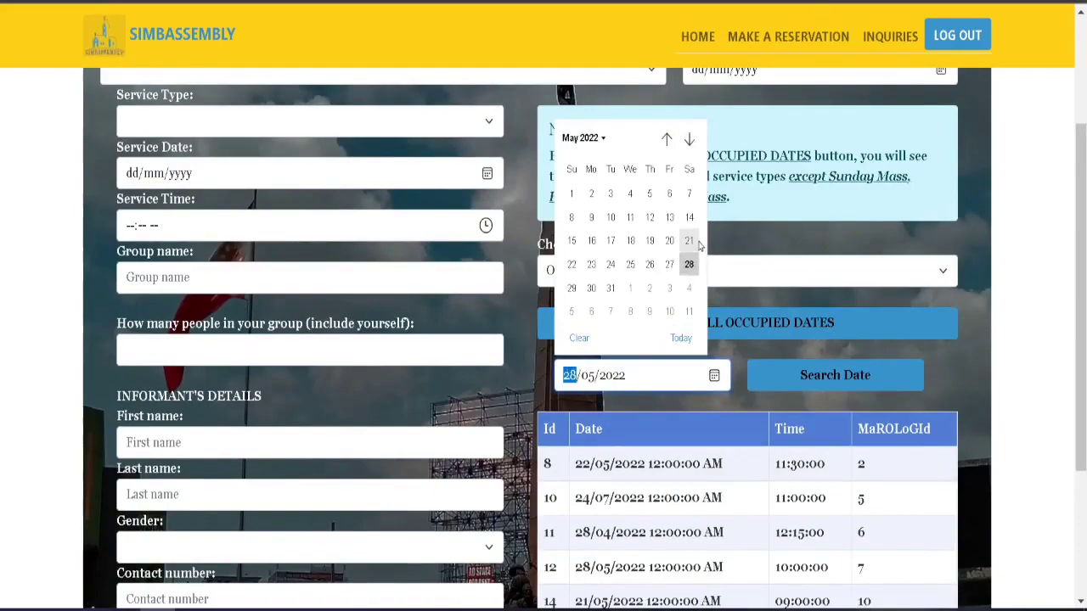
left_click(689, 241)
left_click(768, 365)
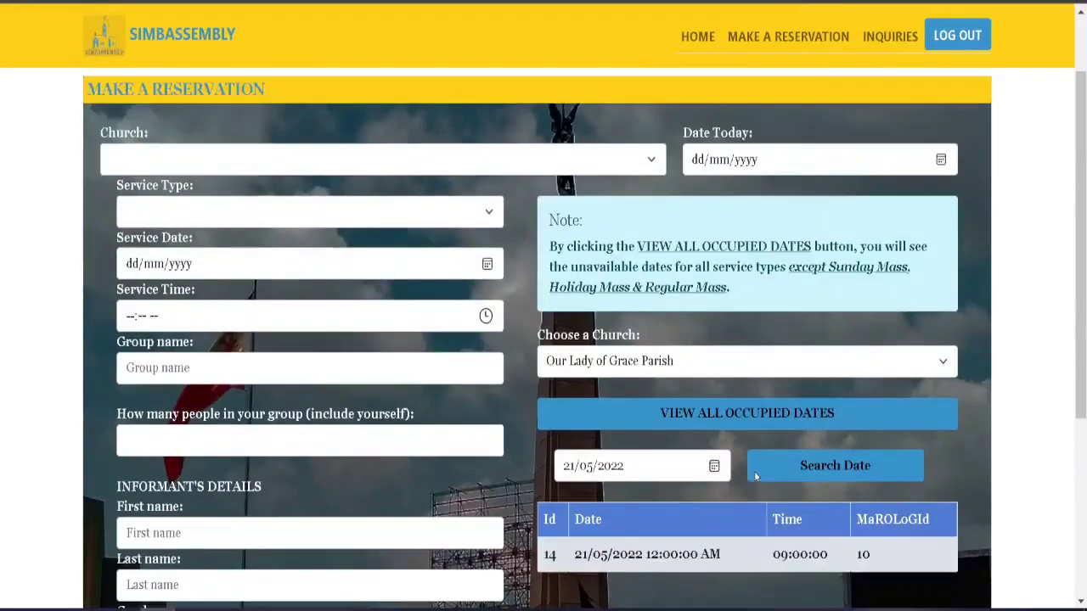
scroll(755, 475, "up", 1)
scroll(849, 59, "up", 1)
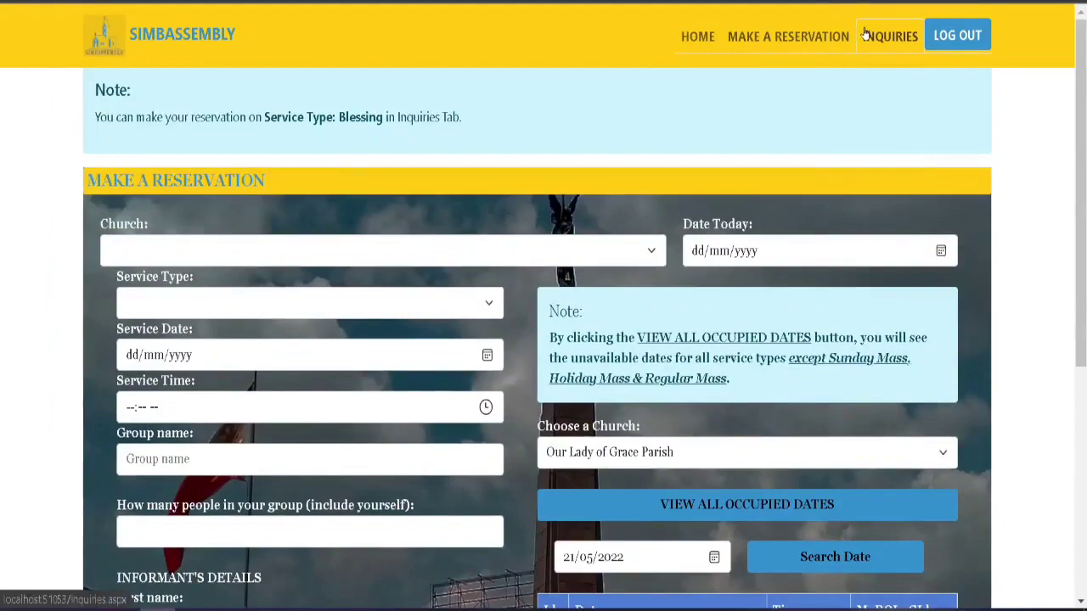
Sign out and re-enter the client's Gmail username, fixing a typo
left_click(942, 32)
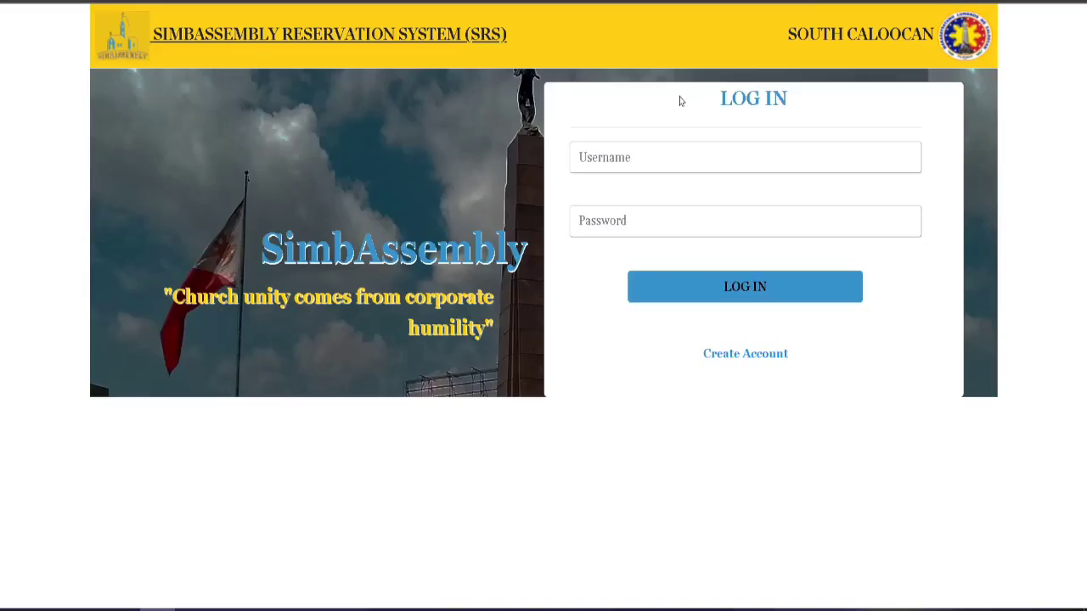
left_click(653, 171)
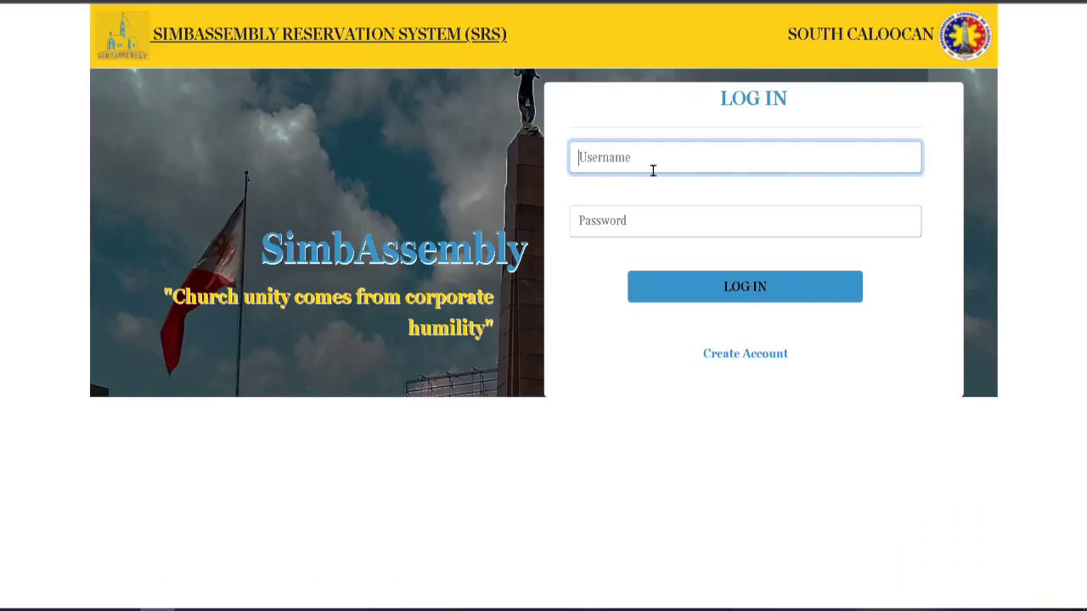
key("Tab")
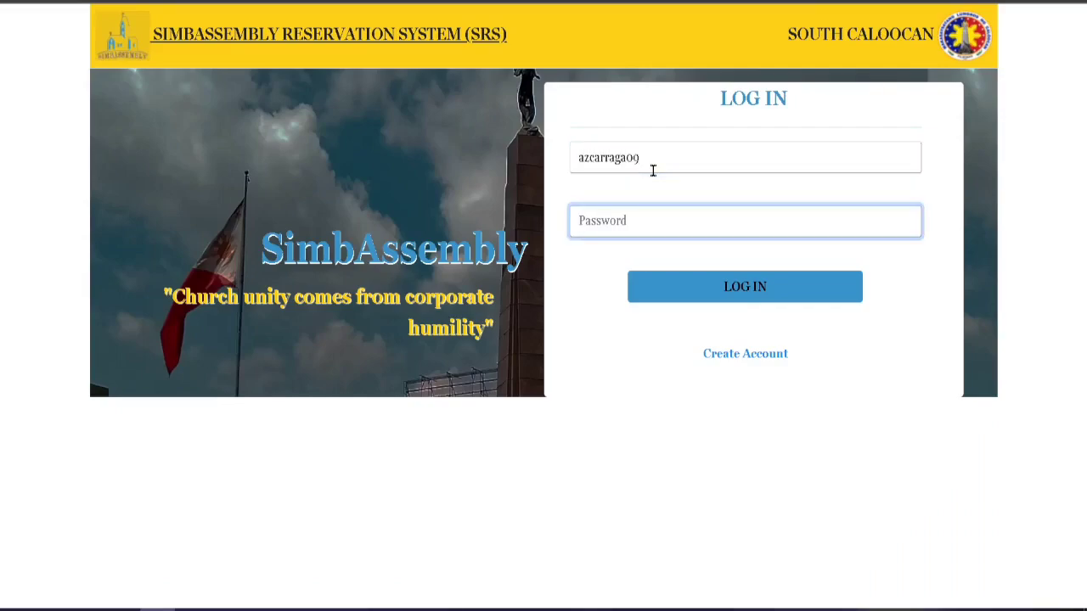
left_click(653, 171)
type("@g")
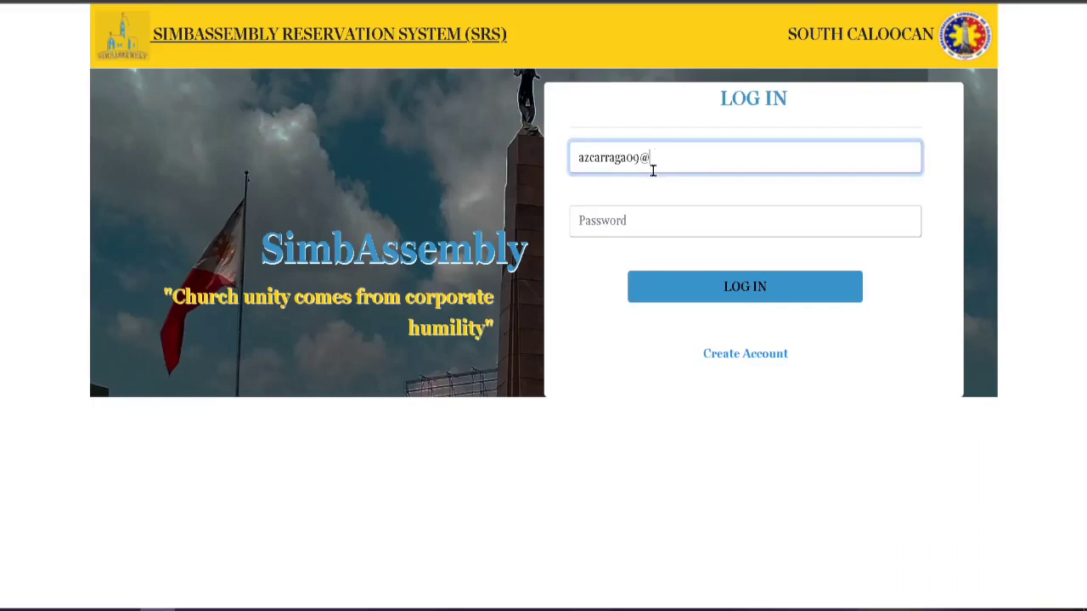
type("a")
right_click(650, 169)
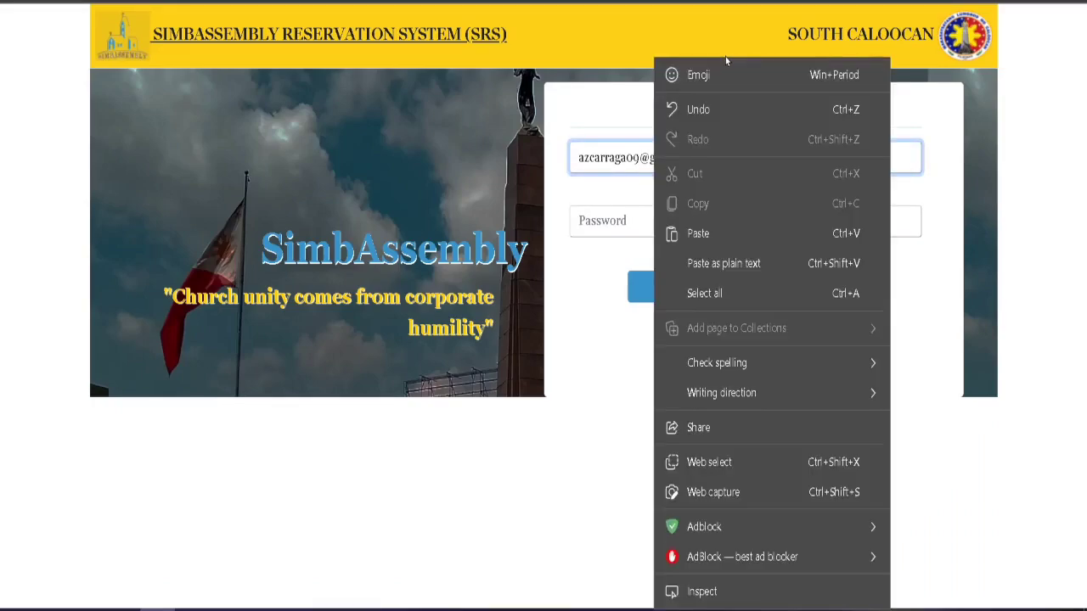
key("Escape")
key("BackSpace")
type("m")
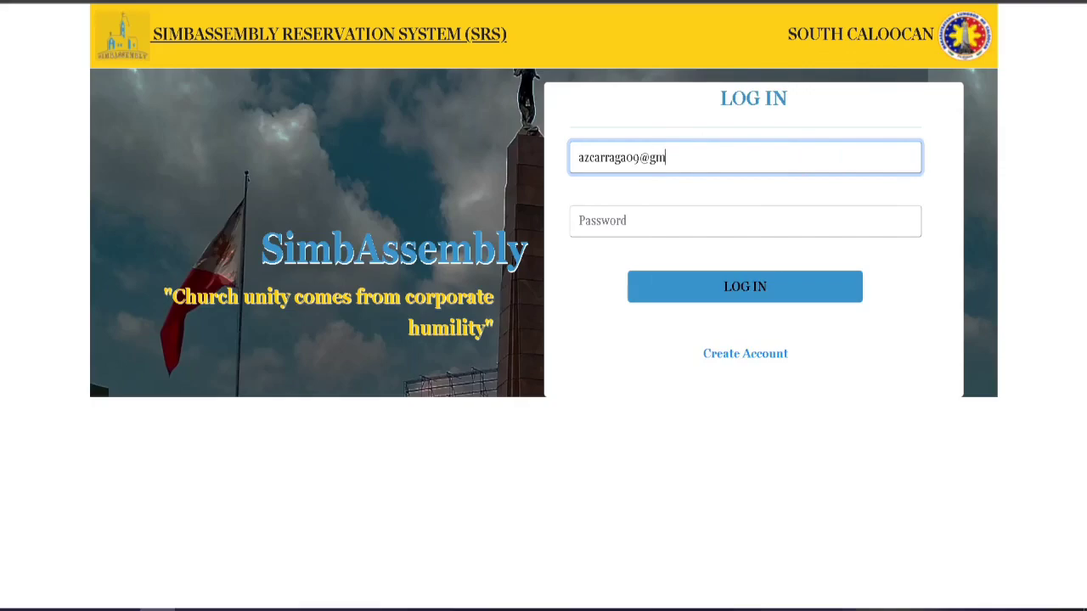
type("ail.com")
Enter the client's password and sign in
left_click(744, 221)
type("a")
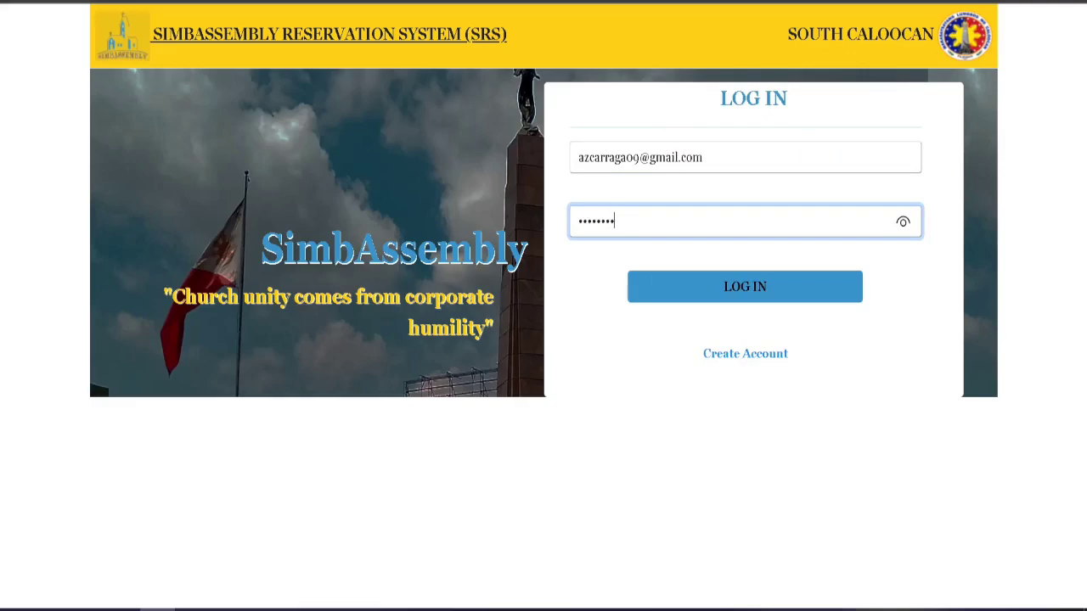
left_click(765, 286)
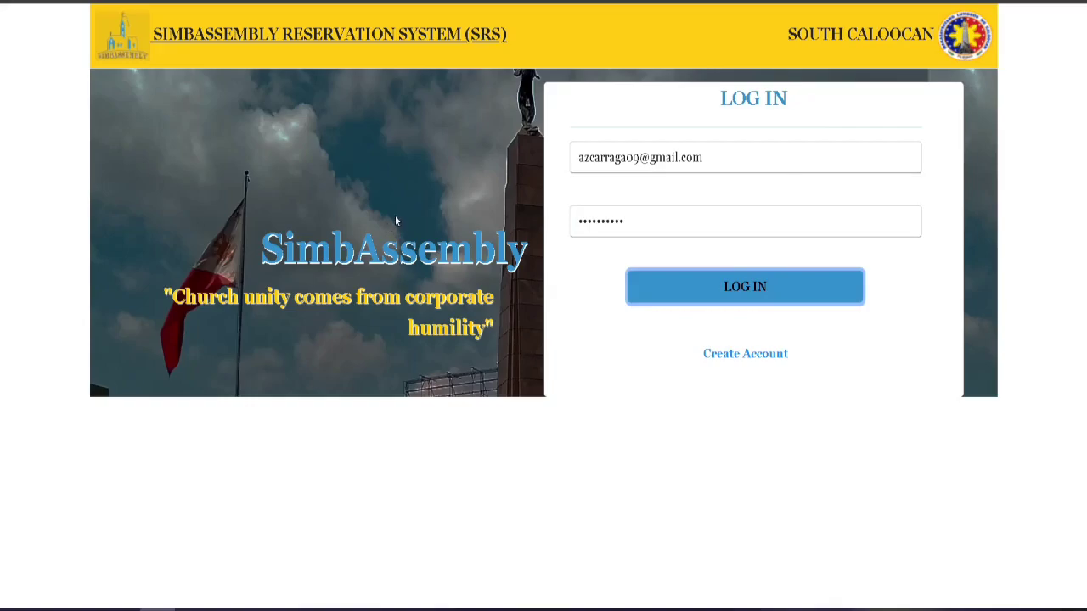
Go to the Inquiries page from the top navigation
scroll(440, 207, "down", 2)
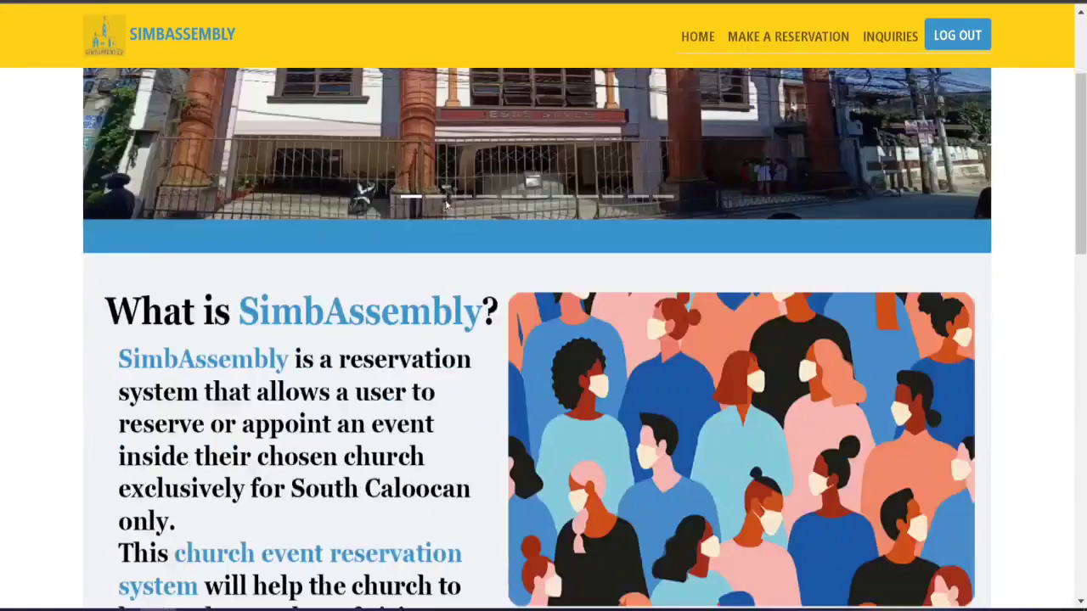
scroll(440, 207, "down", 5)
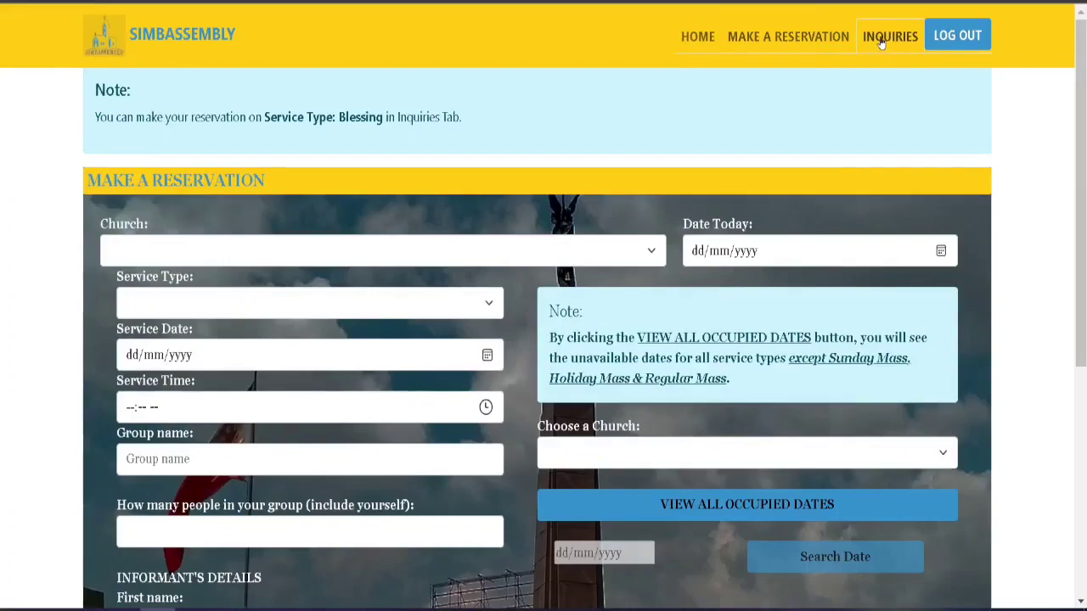
left_click(881, 42)
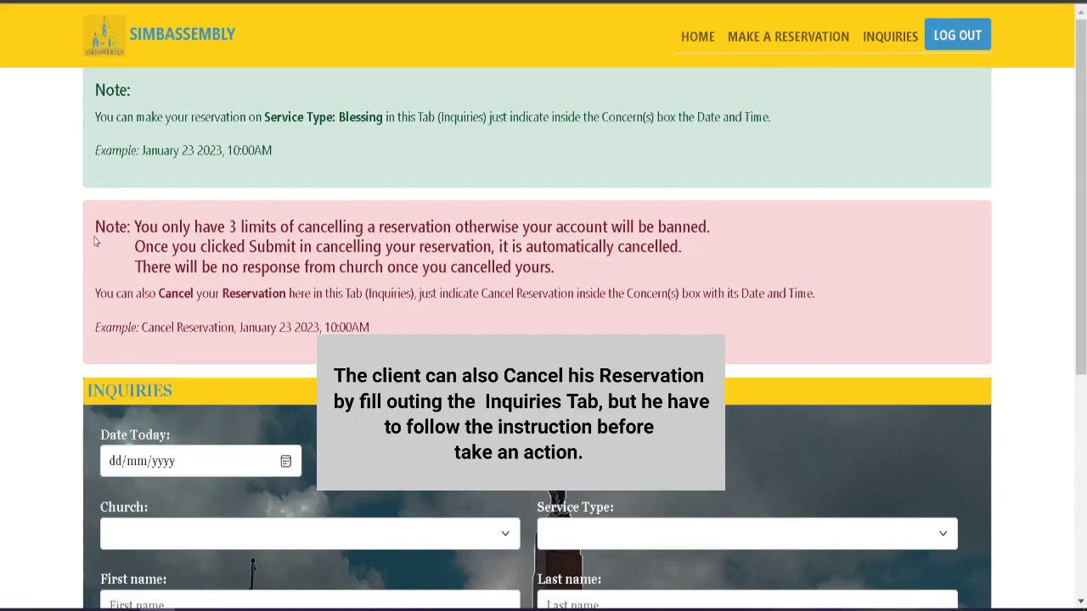
Highlight the red cancellation-limit note and its example concern while reading them
mouse_move(96, 242)
left_mouse_down()
mouse_move(315, 287)
mouse_move(809, 293)
left_mouse_up()
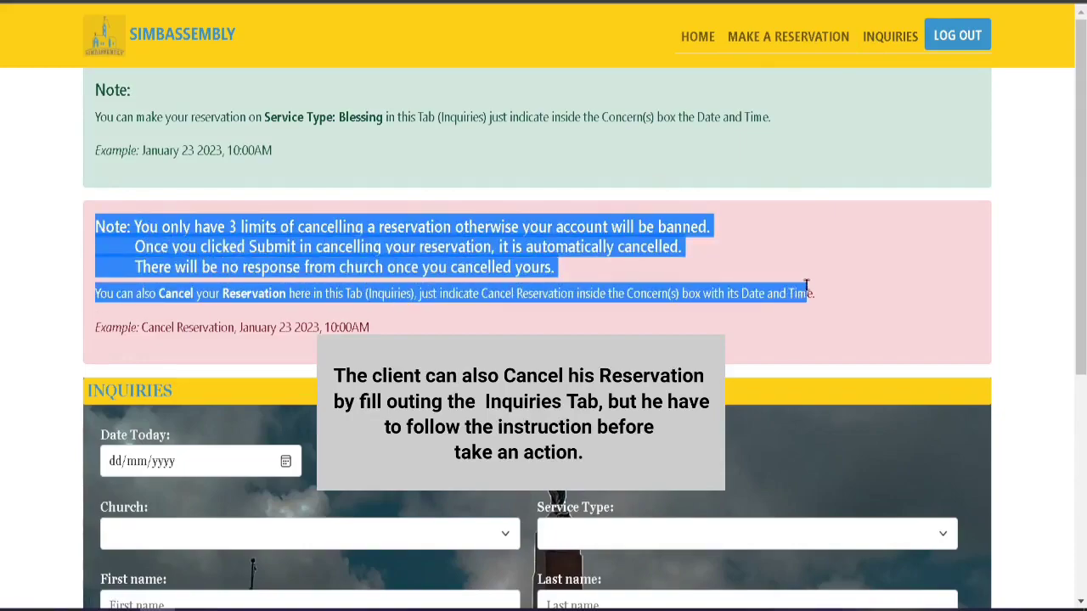
left_click(254, 325)
left_click_drag(366, 327, 139, 328)
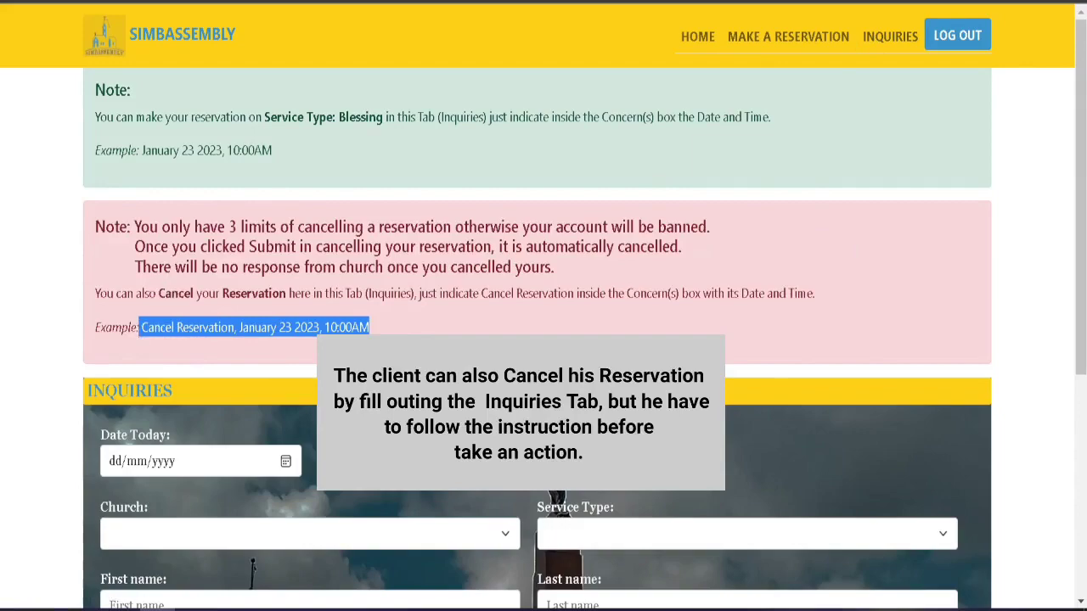
left_click(372, 330)
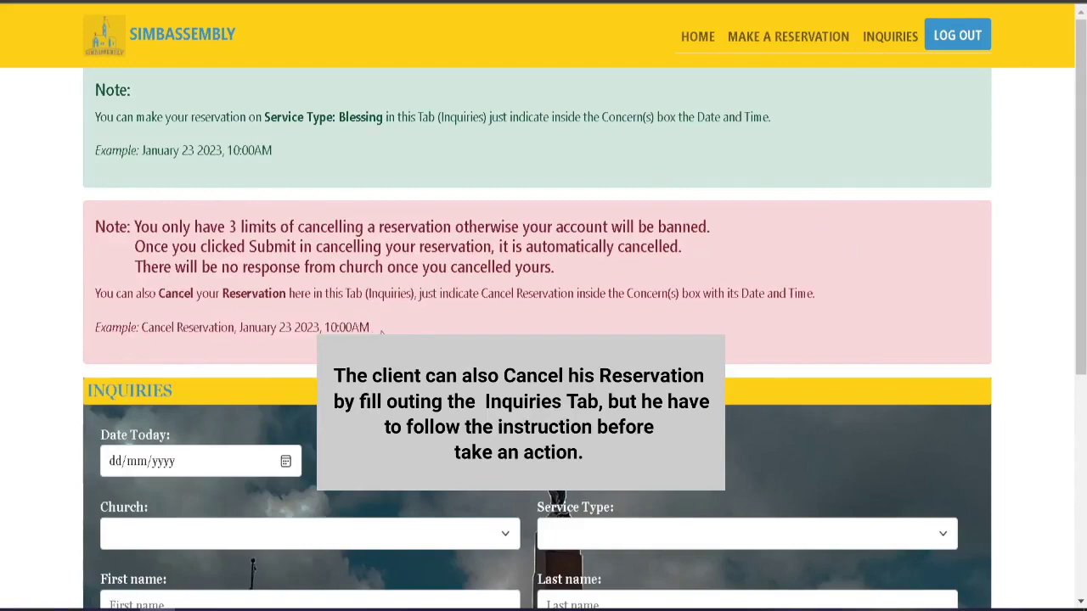
double_click(259, 226)
left_click(279, 270)
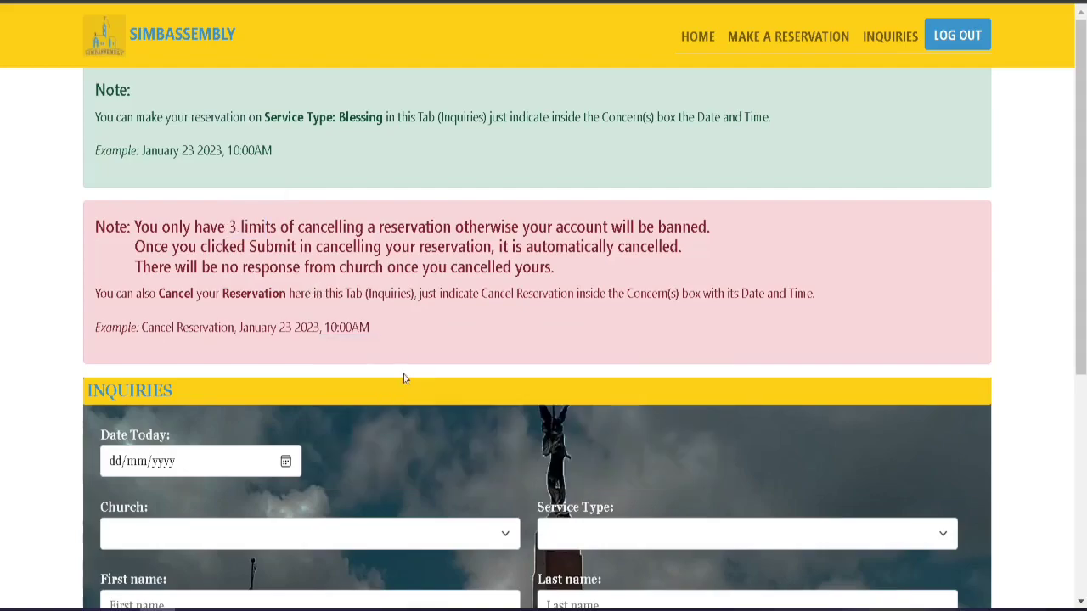
scroll(404, 379, "down", 1)
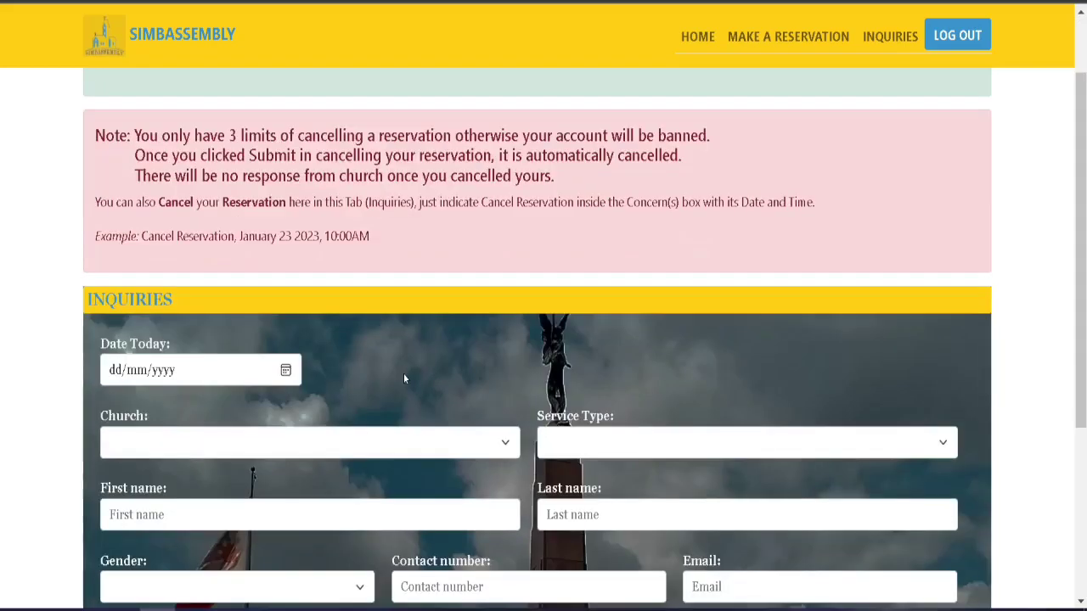
scroll(403, 373, "down", 1)
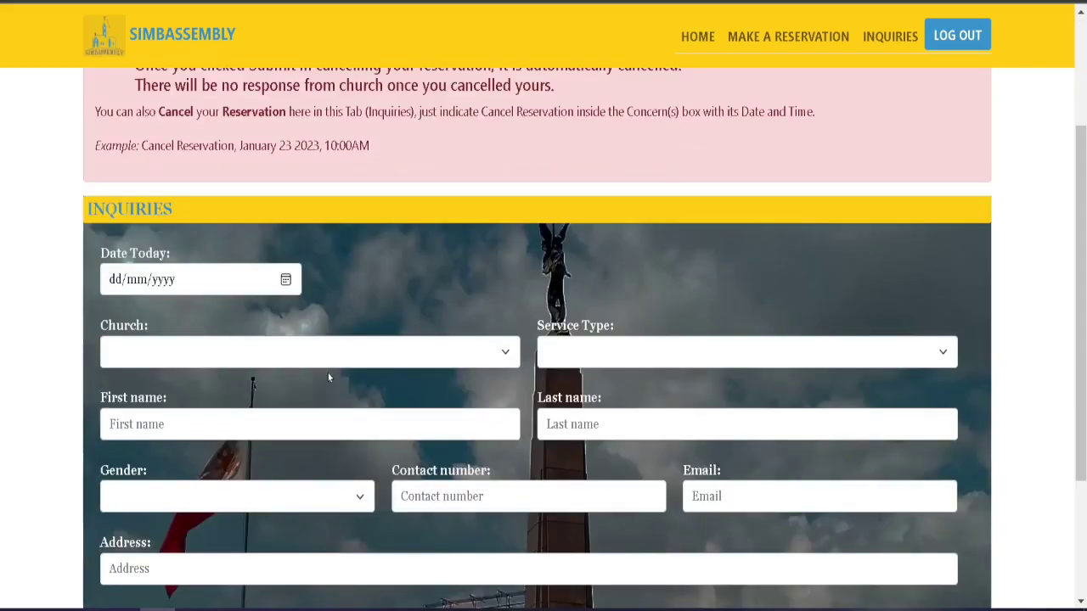
Set the date to today (28/04/2022), church Our Lady of Grace Parish, service Christening
left_click(285, 279)
left_click(226, 515)
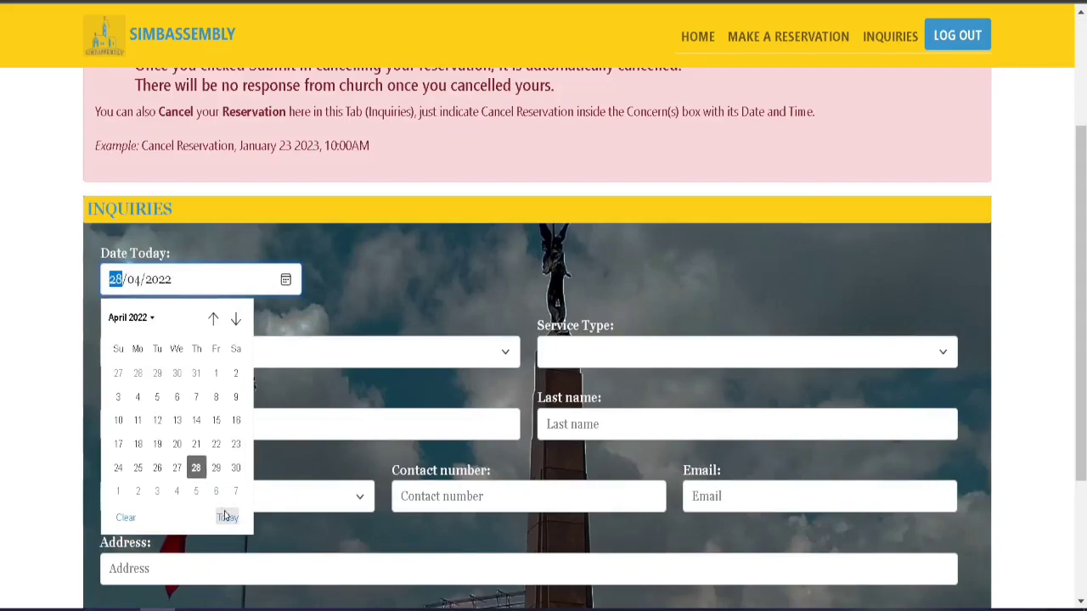
left_click(503, 357)
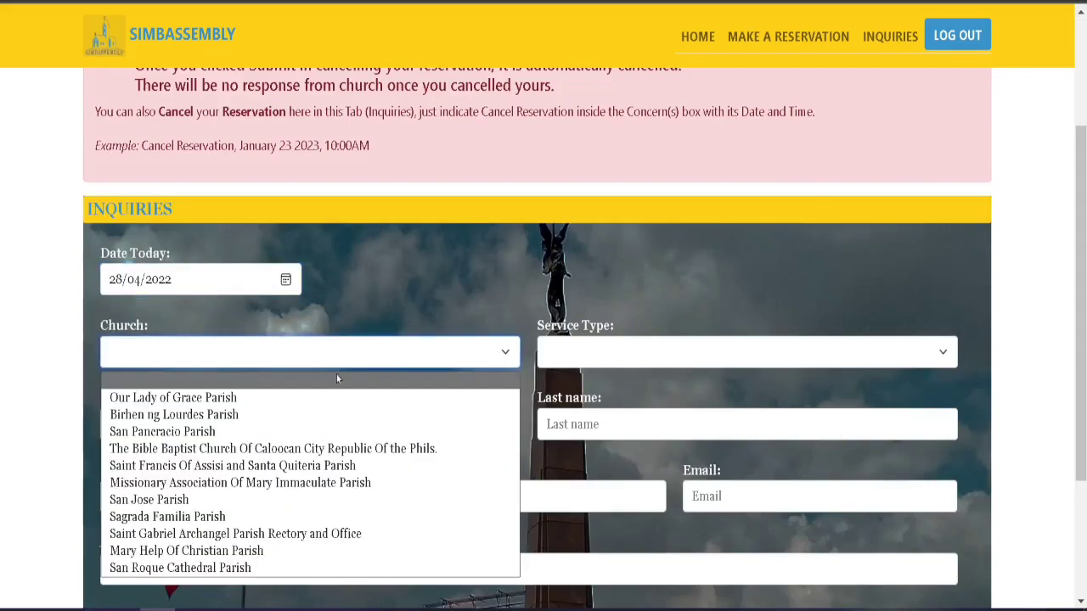
left_click(298, 394)
left_click(602, 351)
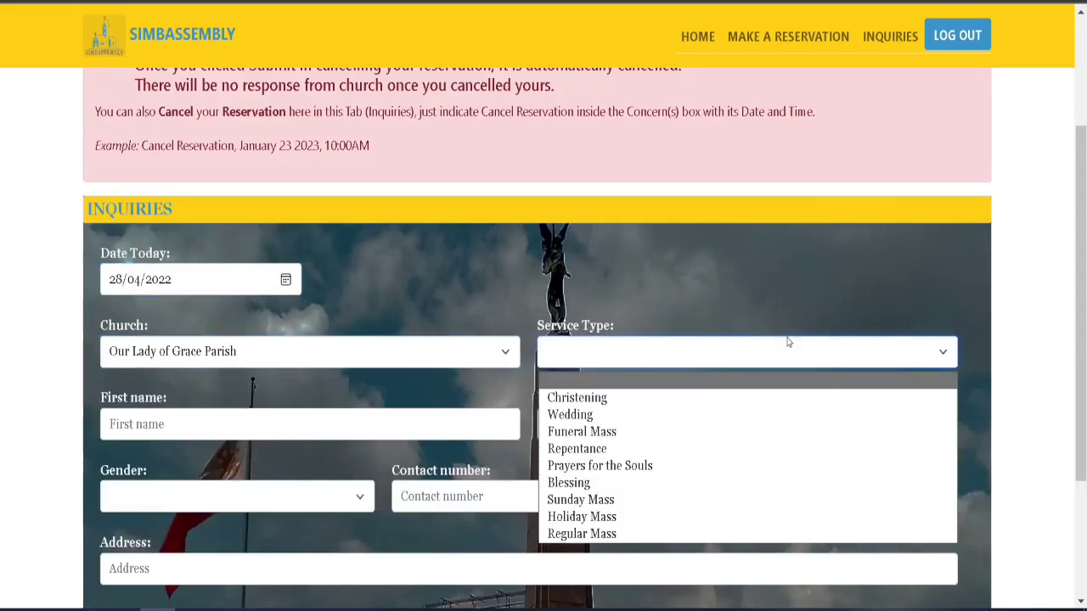
left_click(745, 396)
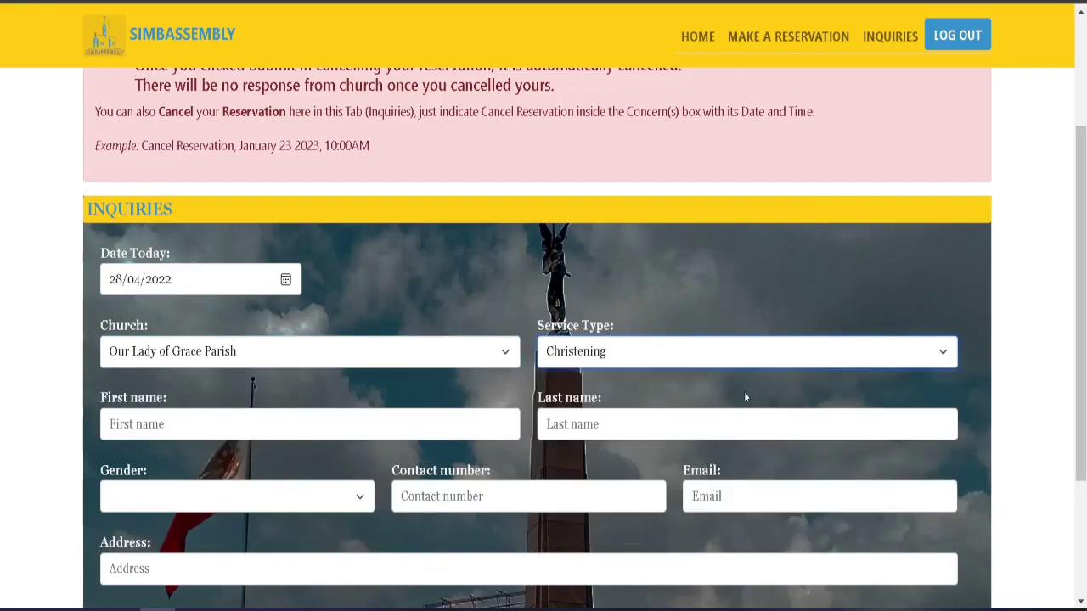
Enter the client's first and last name and set gender to Male
left_click(351, 424)
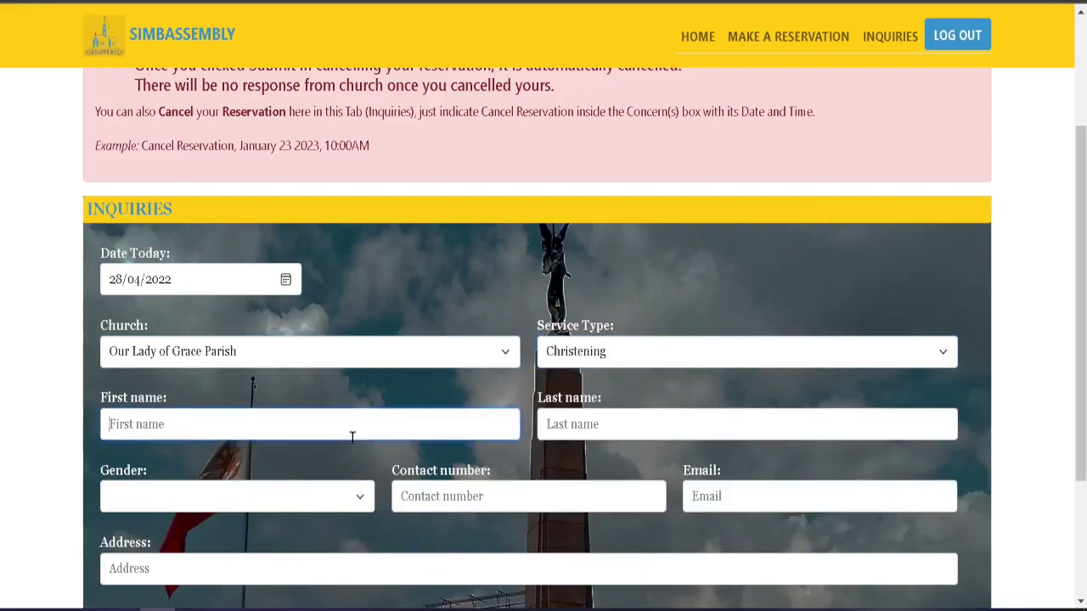
left_click(626, 427)
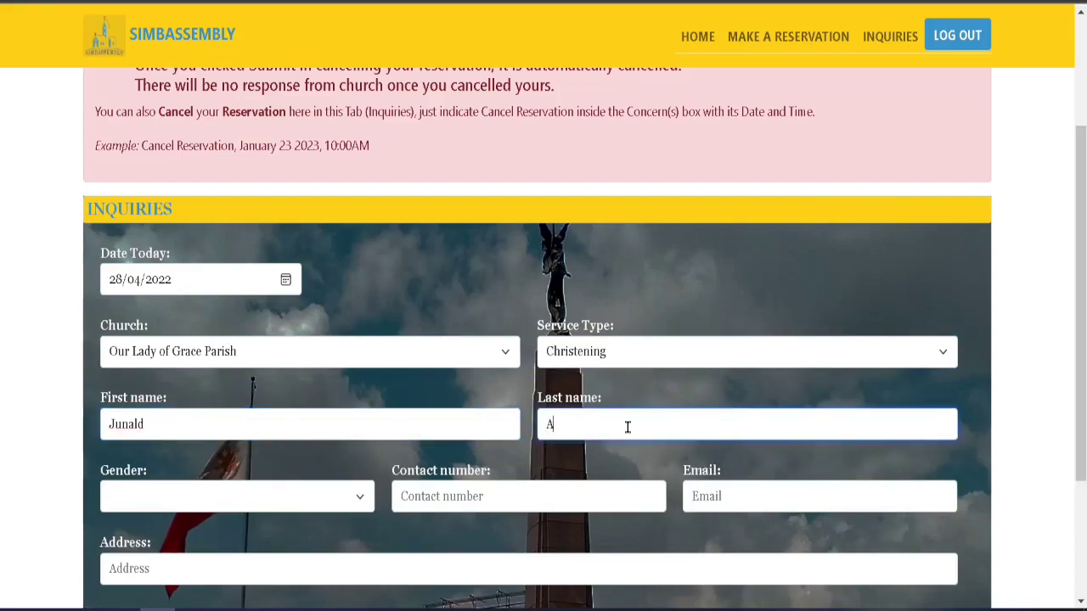
scroll(304, 441, "down", 2)
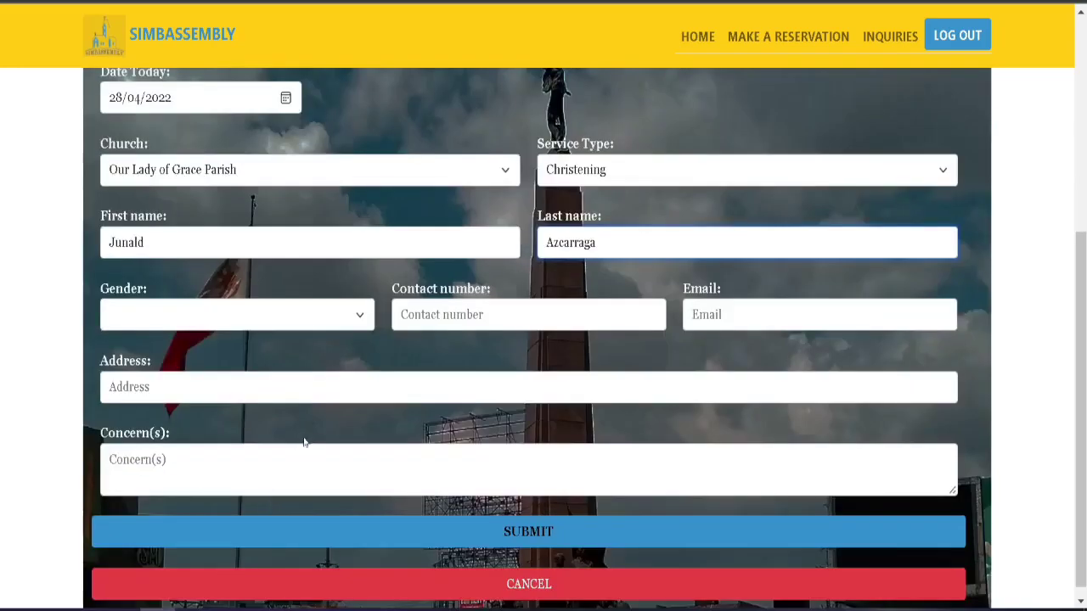
left_click(344, 324)
left_click(236, 376)
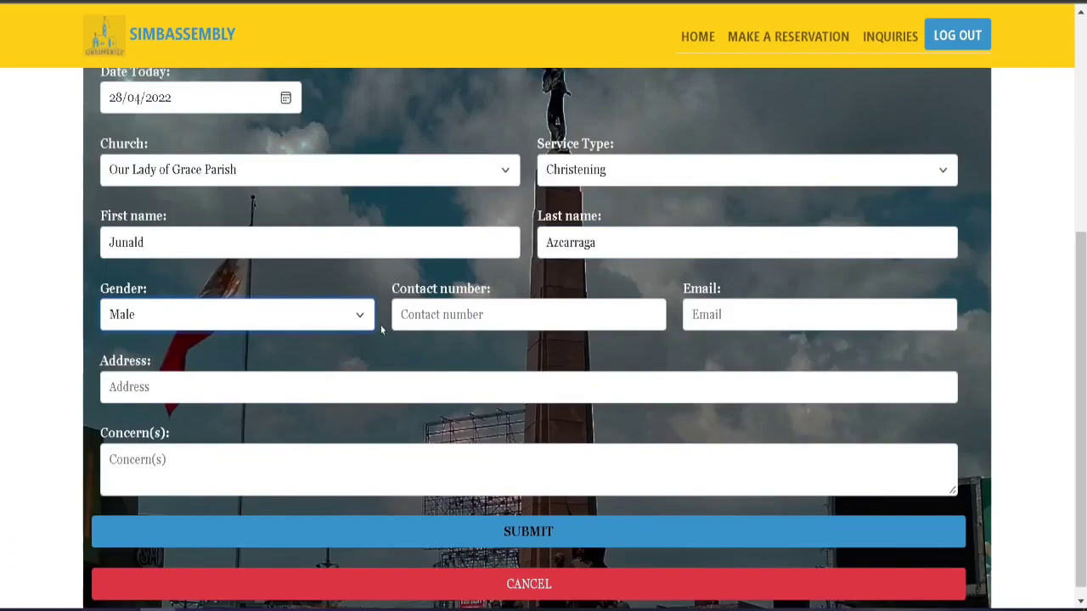
Fill in the client's contact number, e-mail address and the start of the address
left_click(422, 316)
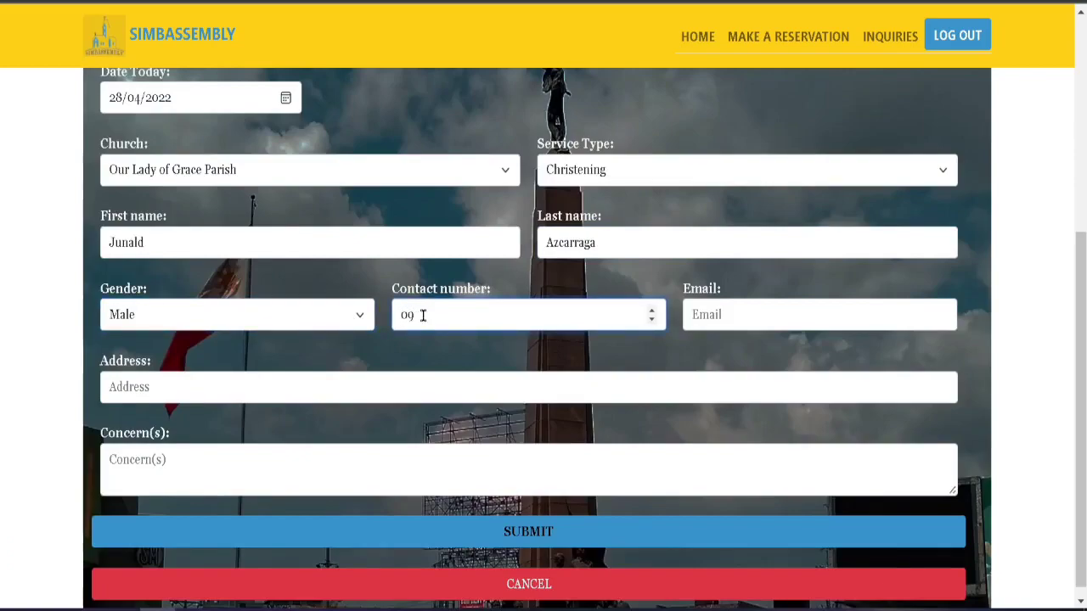
left_click(737, 315)
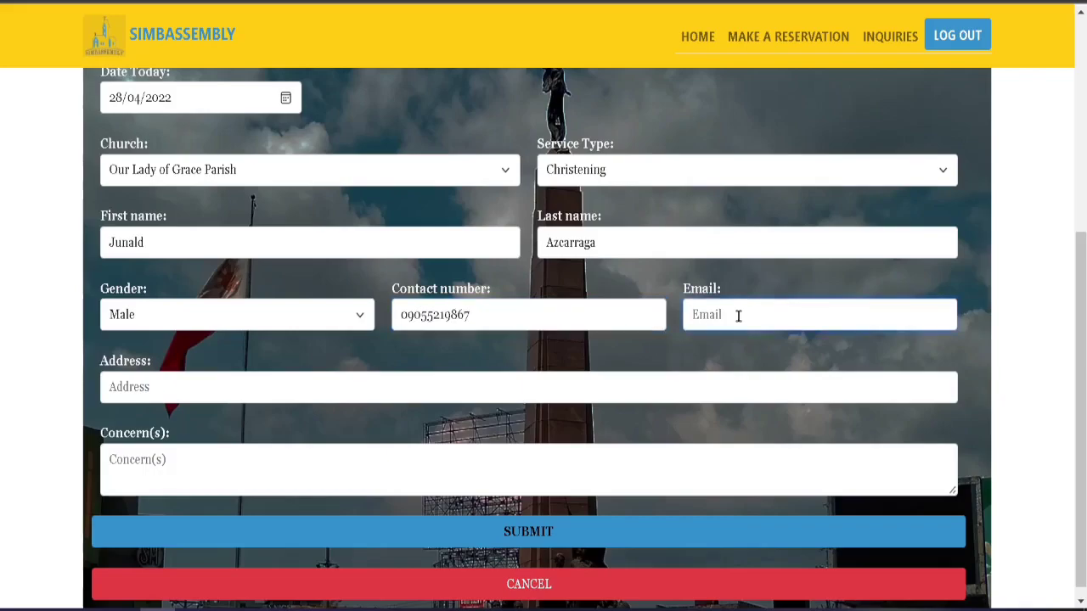
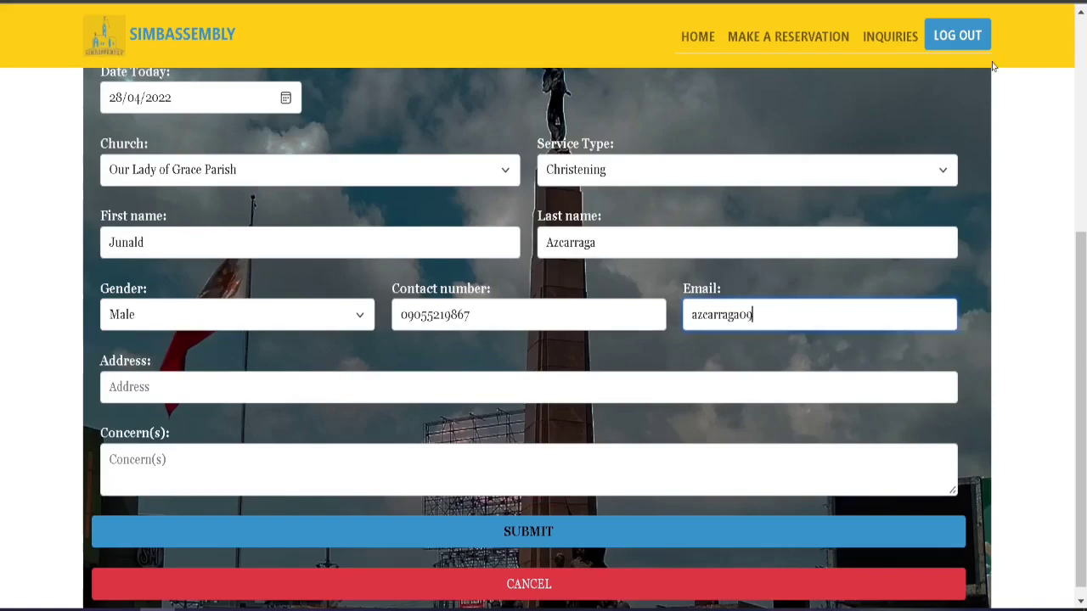
left_click(376, 386)
type("SAn")
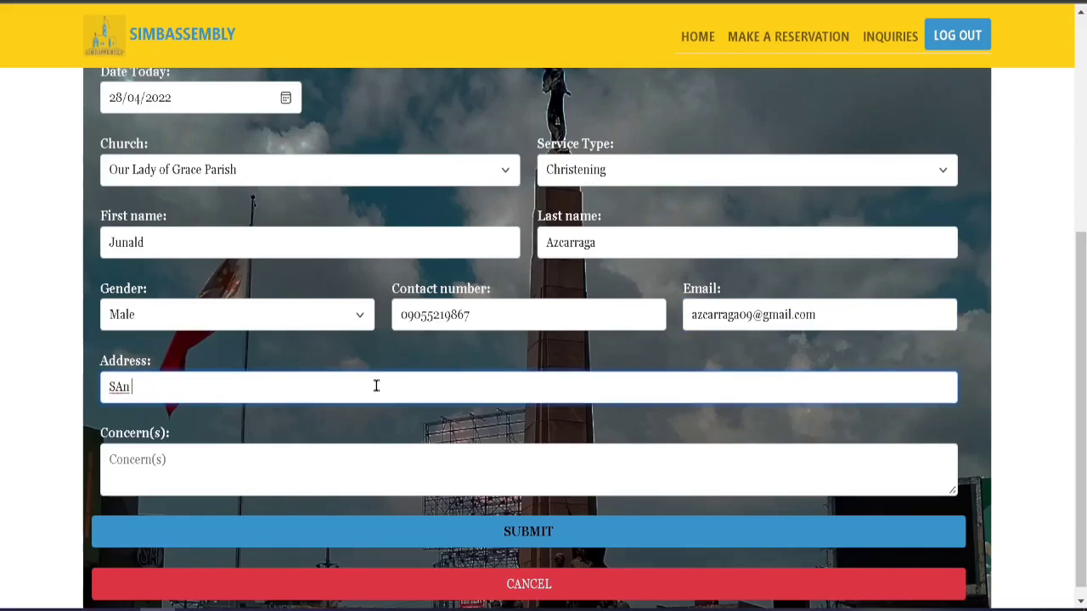
key("BackSpace")
key("BackSpace")
key("BackSpace")
type("S")
type("an Diego ")
type("St., ")
type("Calooca")
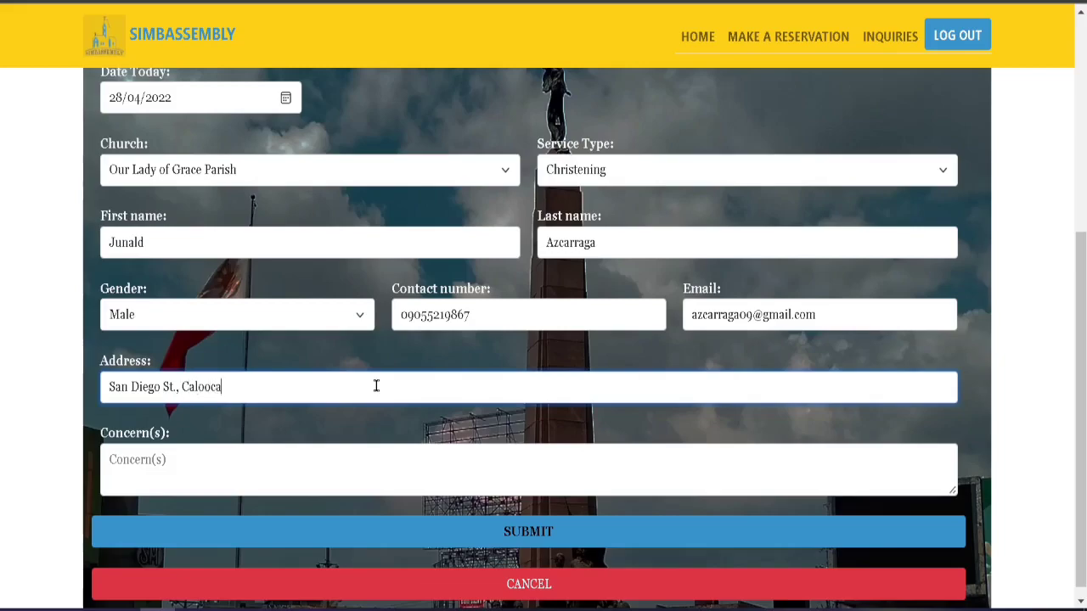
type("n City")
Review the automatic cancellation warning shown above the inquiry form
scroll(236, 392, "up", 3)
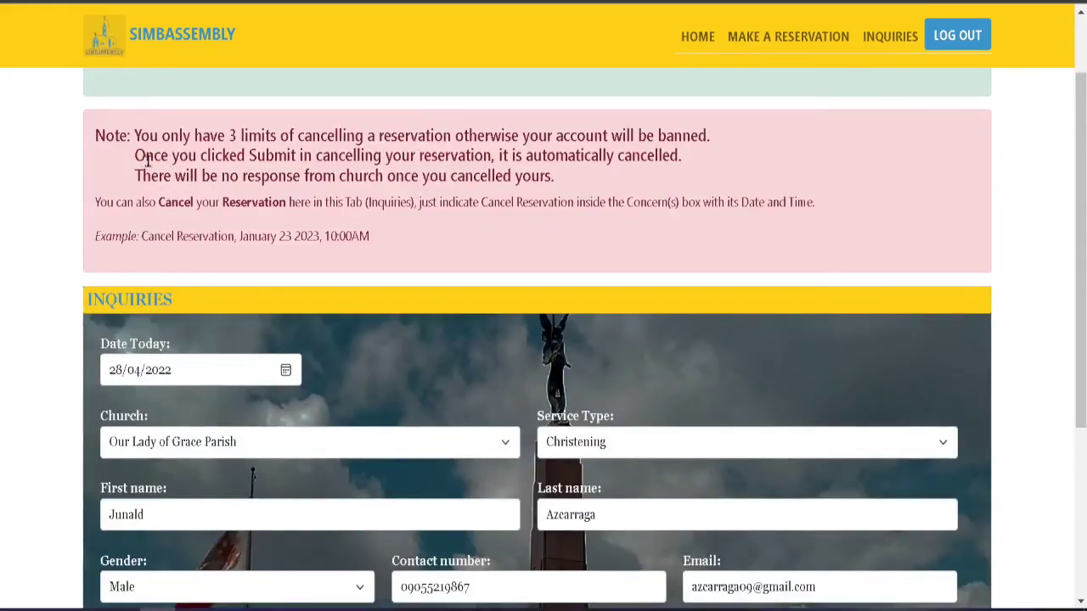
mouse_move(146, 161)
left_mouse_down()
mouse_move(192, 180)
mouse_move(679, 156)
left_mouse_up()
left_click(174, 175)
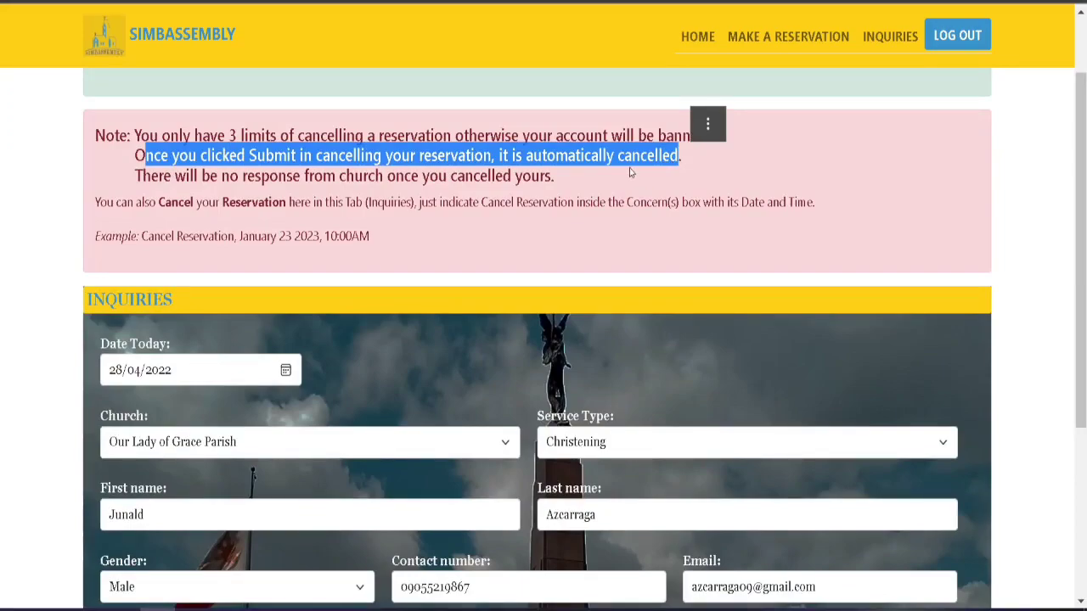
scroll(546, 315, "down", 3)
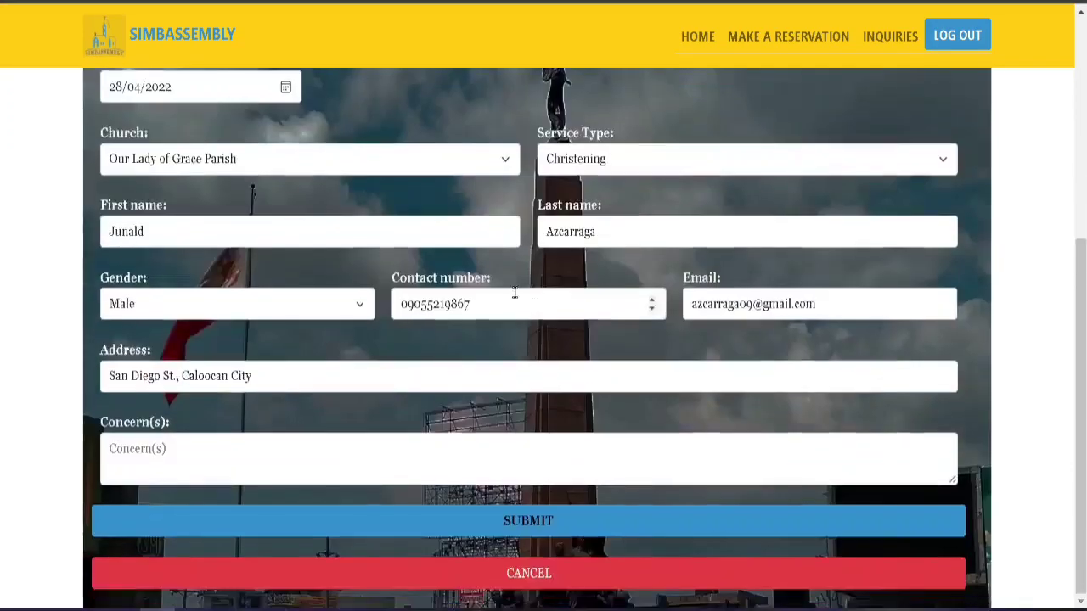
Enter 'Cancel Reservation, May 21, 2022, 9:00 AM' in the Concern(s) field
left_click(331, 454)
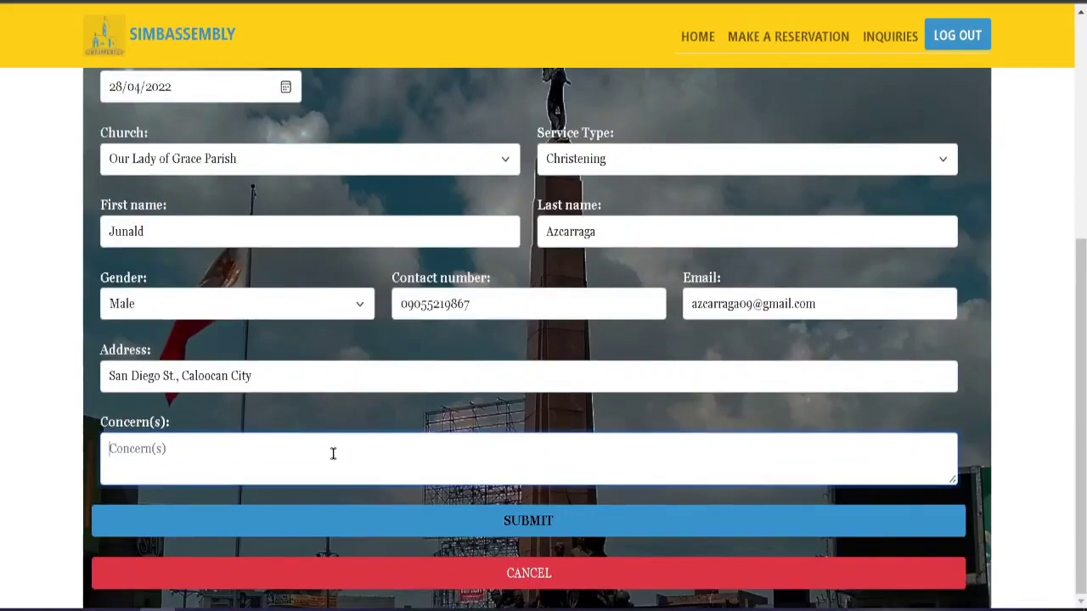
type("Canc")
type("el Rese")
type("rvation")
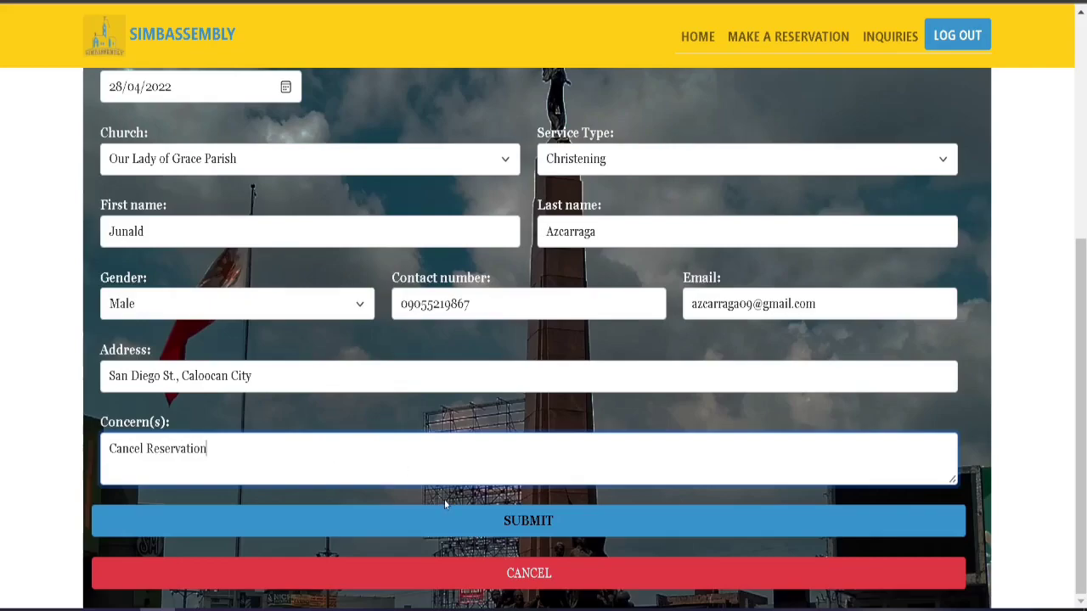
type(".")
type("may")
key("BackSpace")
key("BackSpace")
type("May")
type(" 21, ")
type("@02")
key("BackSpace")
key("BackSpace")
key("BackSpace")
type("2022")
type(",")
type(" (")
key("BackSpace")
type("9)")
key("BackSpace")
type("00 ")
type("AM")
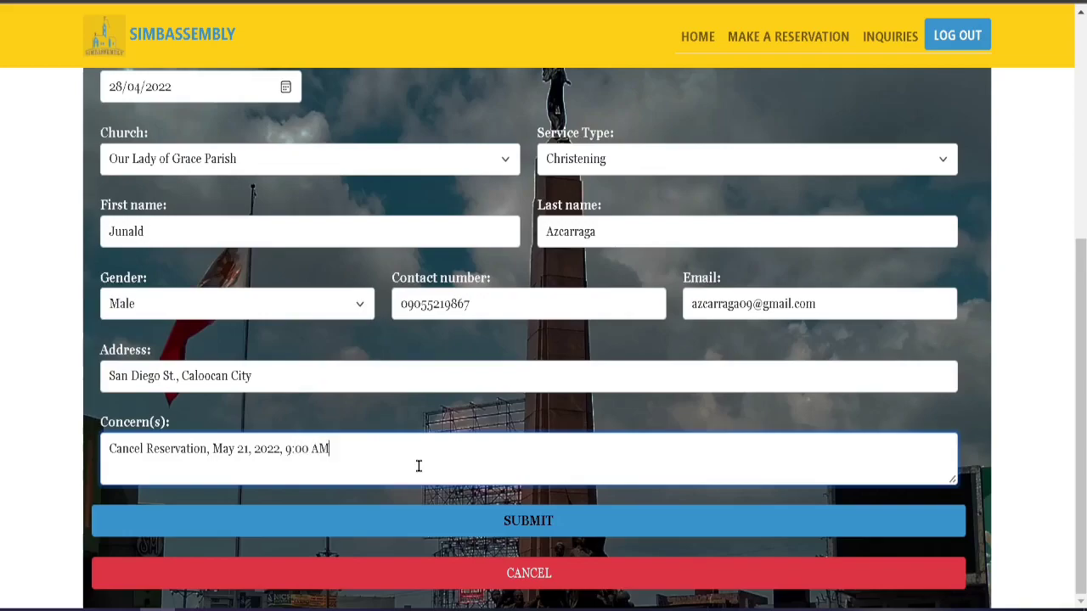
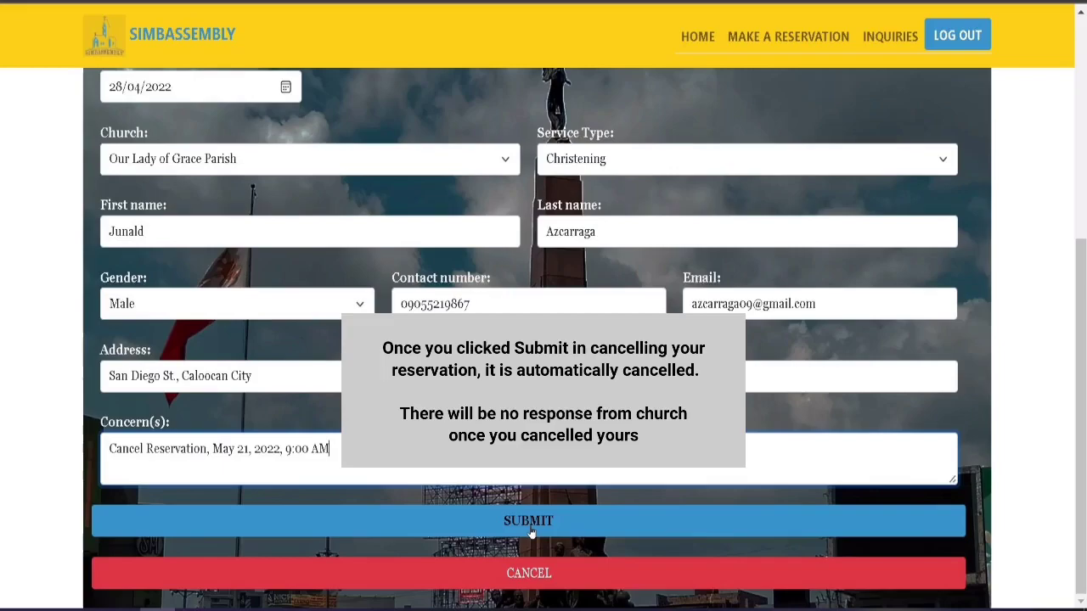
Send the inquiry cancelling the May 21, 2022 christening, acknowledge the sent alert, and log out
left_click(531, 532)
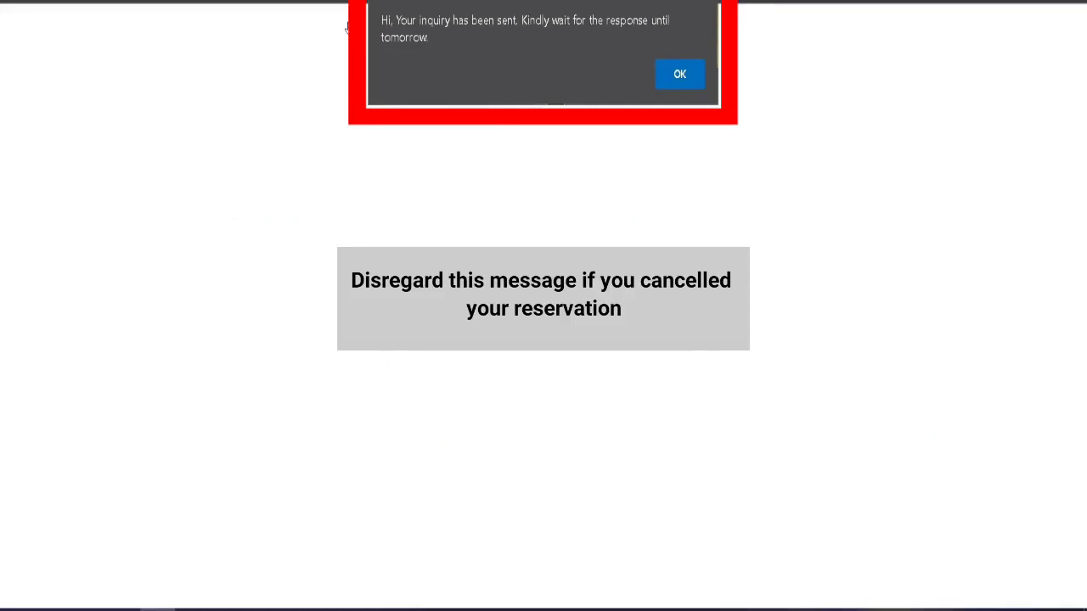
left_click(691, 83)
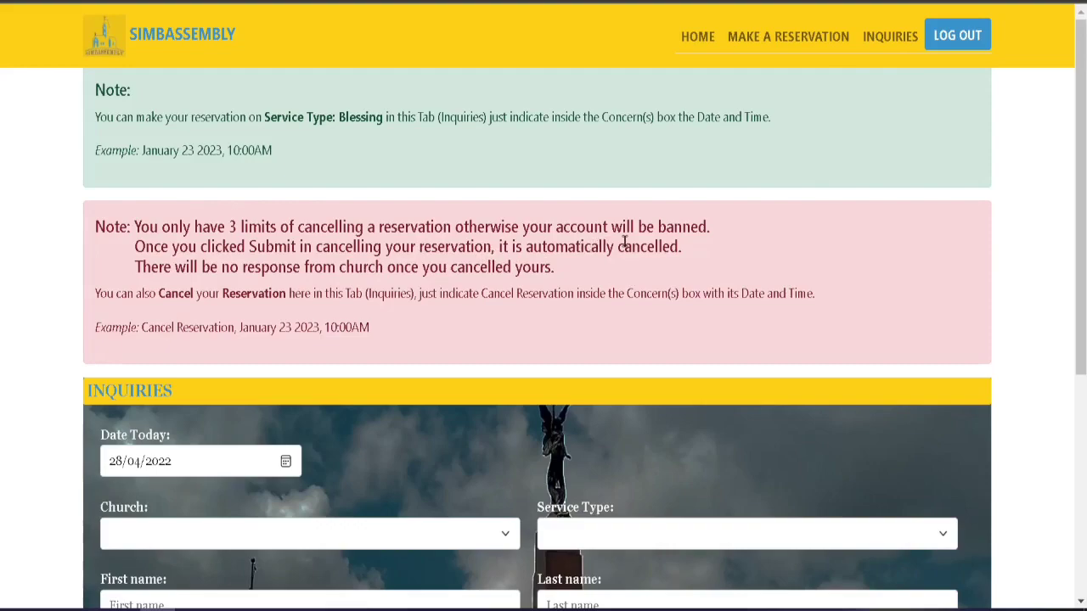
left_click(957, 45)
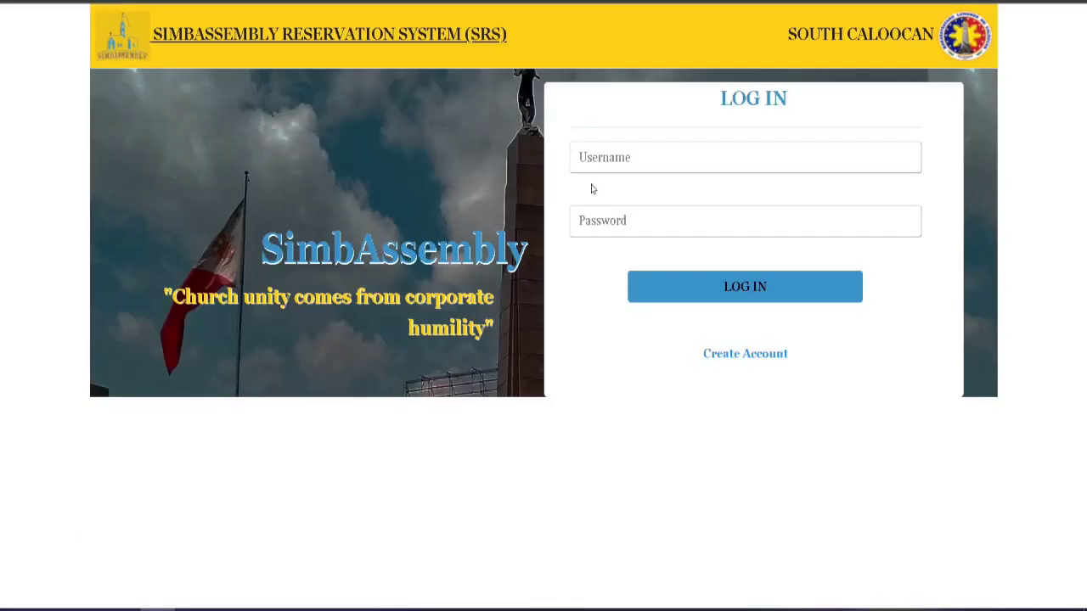
Log in with the church admin's e-mail username and password
left_click(604, 168)
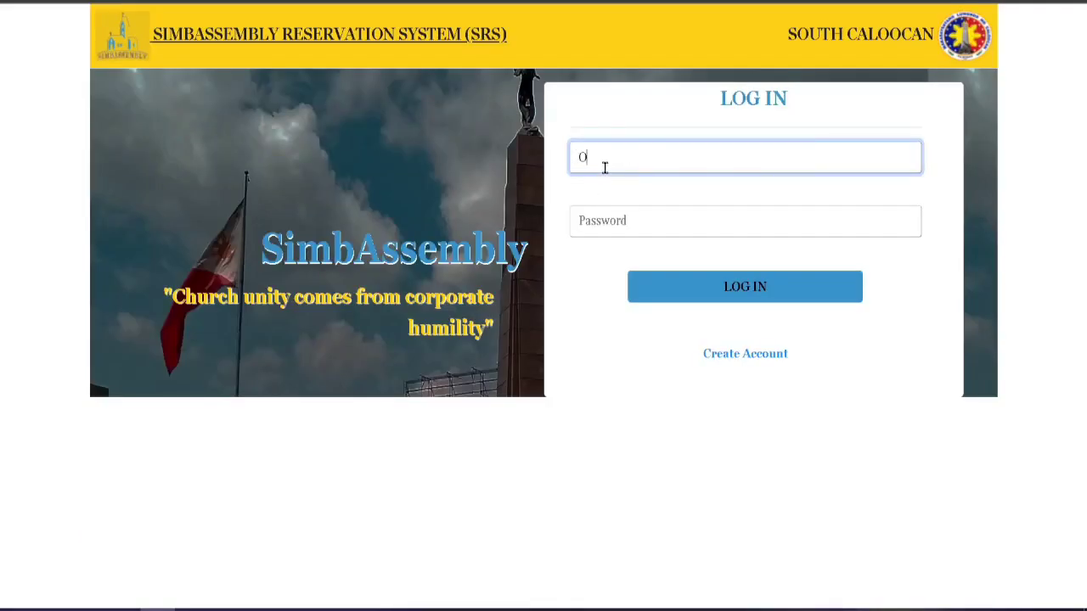
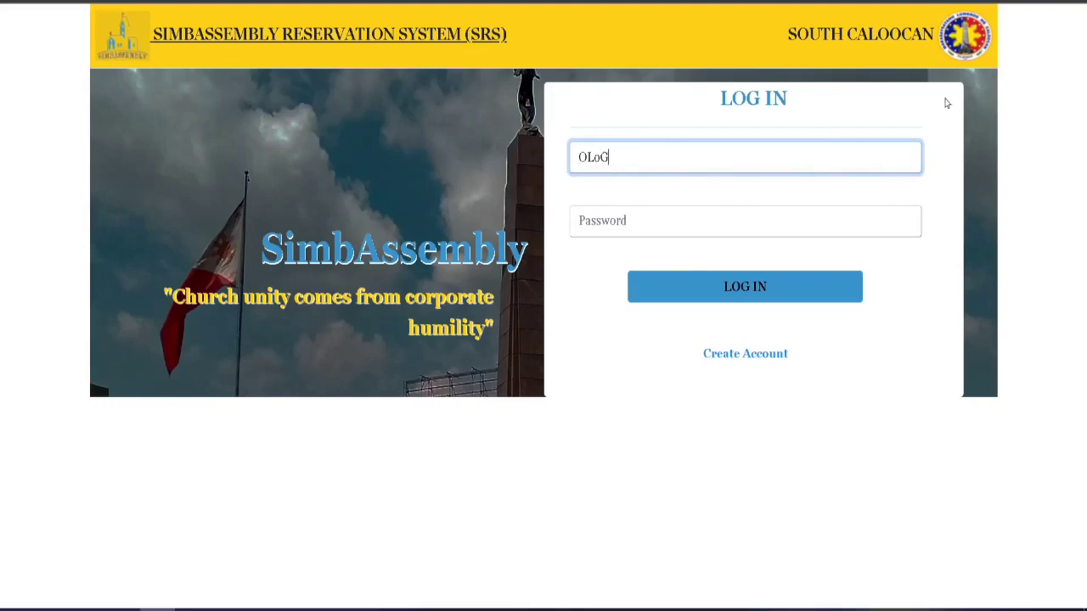
key("Tab")
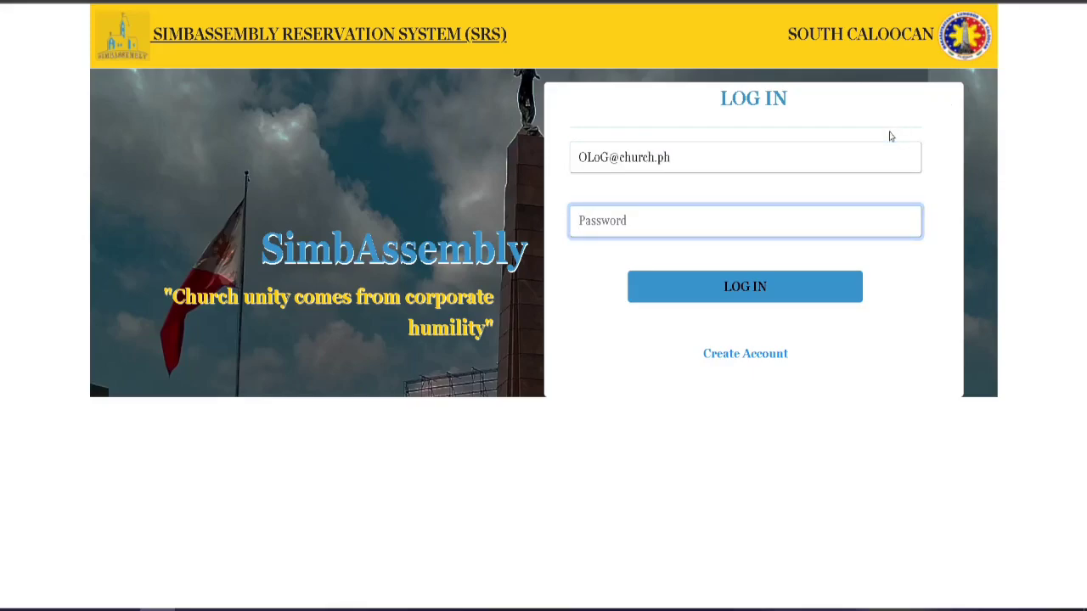
type("••••••")
type("•••")
left_click(724, 288)
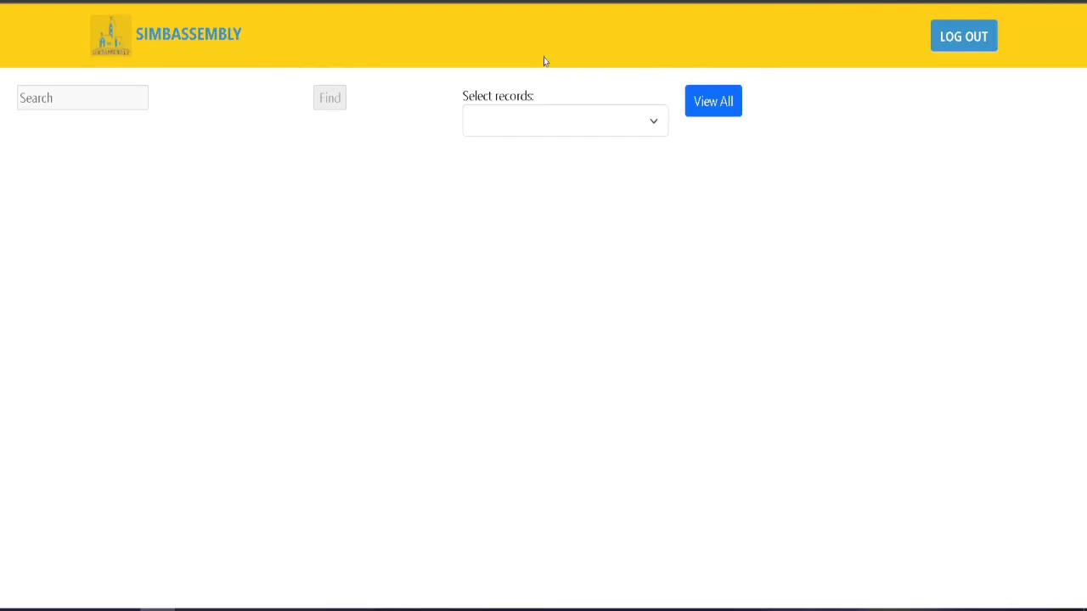
List all Inquiries records, then filter them with the search 'christening'
left_click(651, 127)
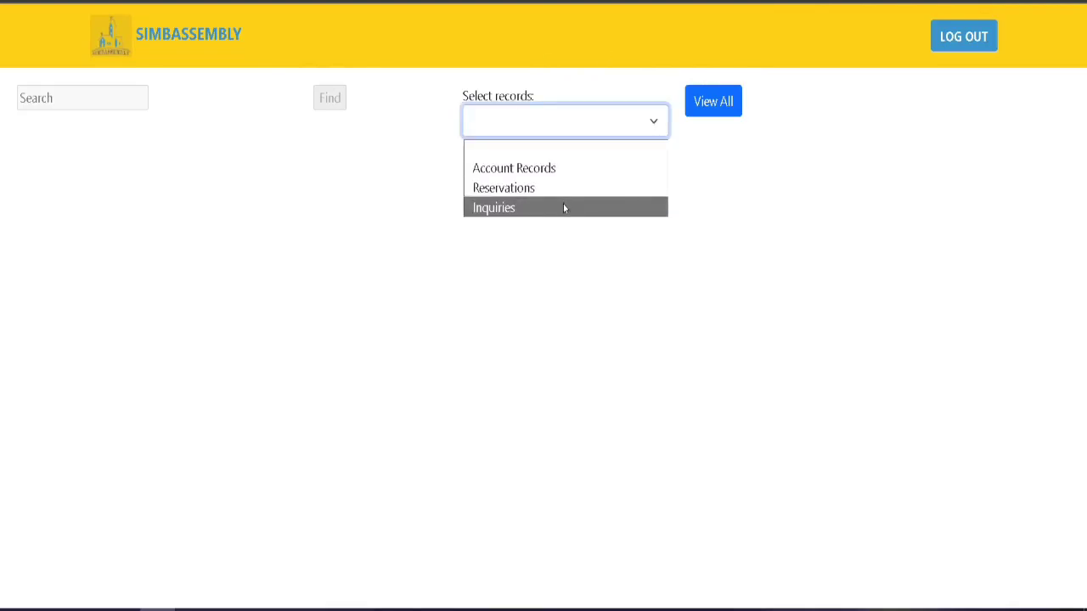
left_click(566, 208)
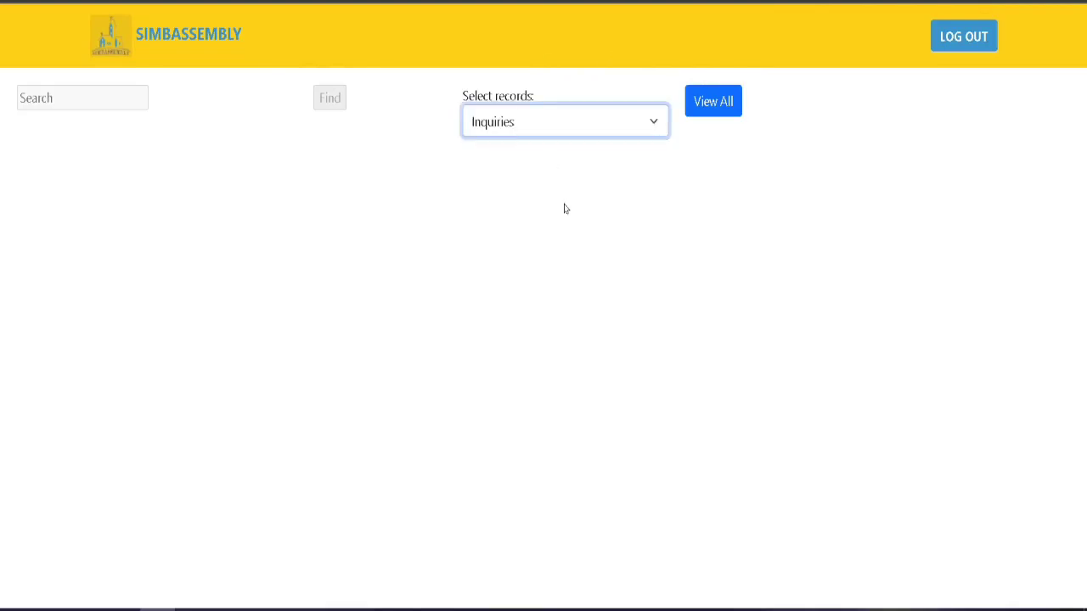
left_click(702, 113)
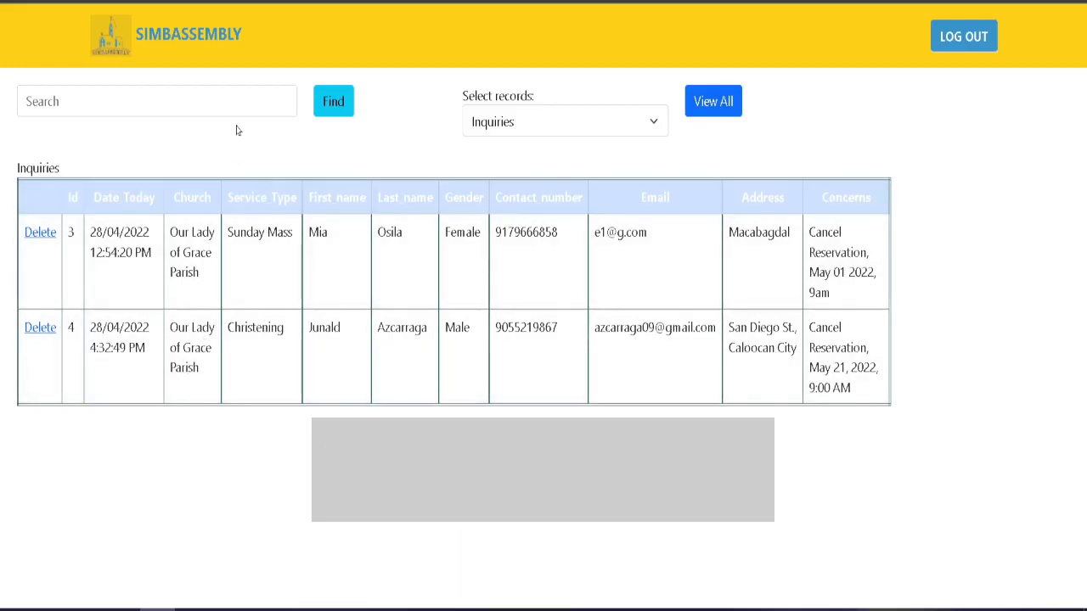
left_click(236, 109)
type("ch")
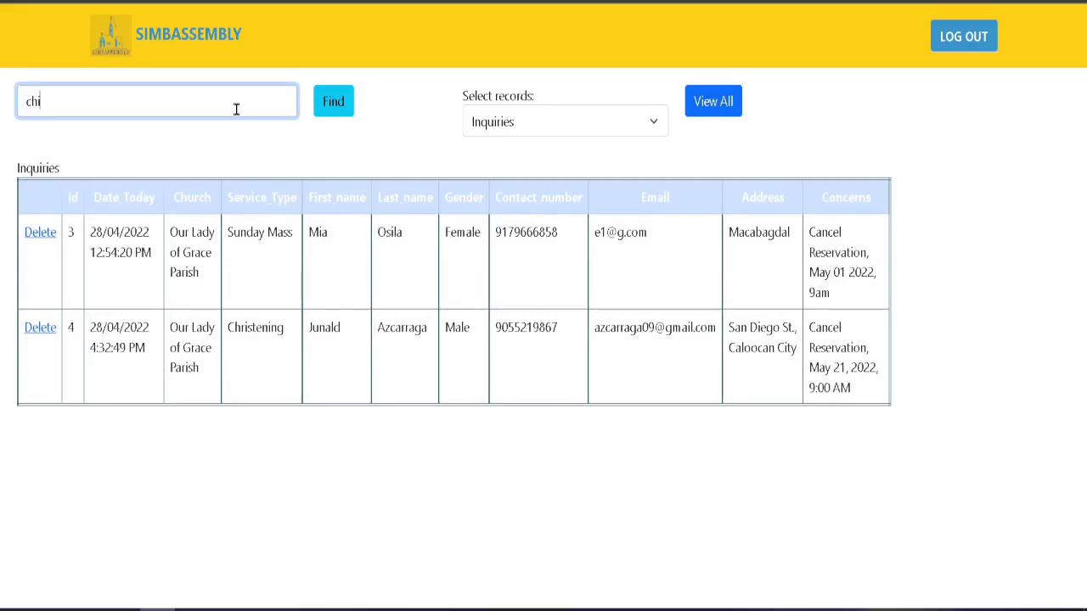
type("riste")
type("ning")
left_click(339, 108)
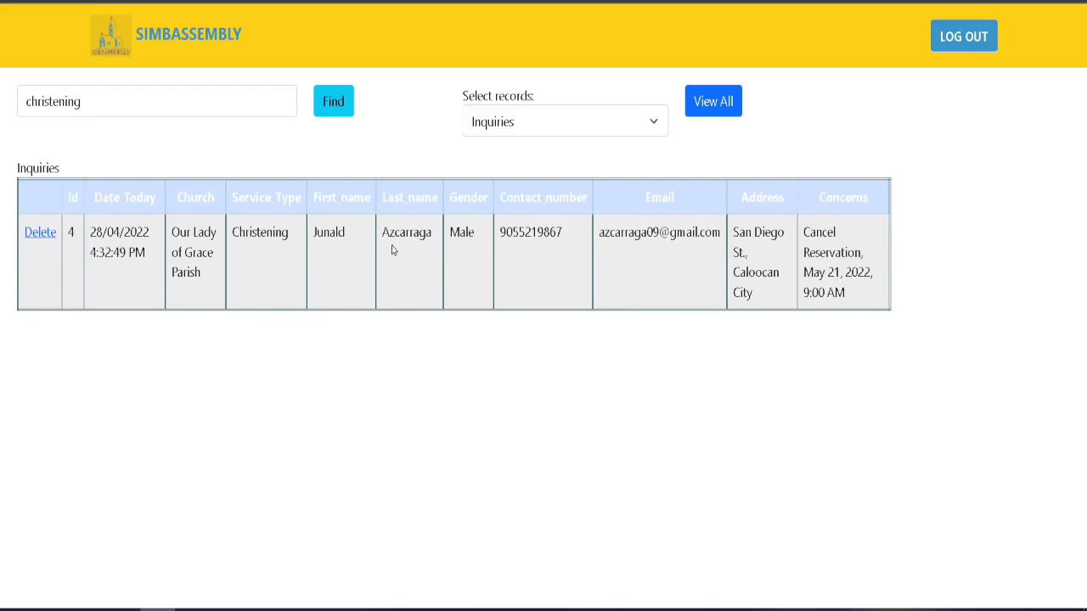
Switch the record type to Reservations and view all reservation records
left_click(592, 134)
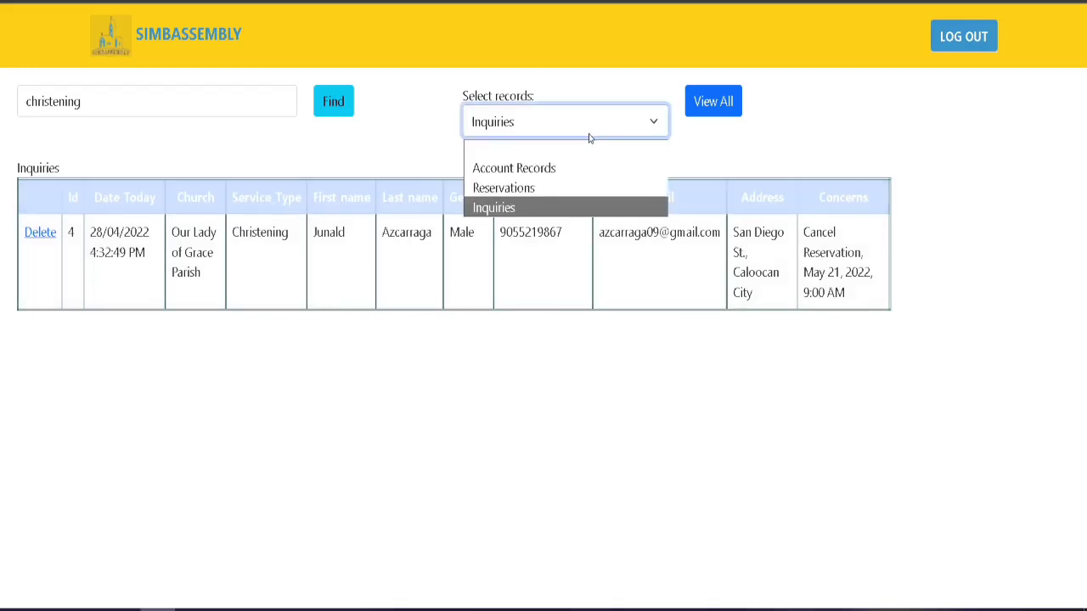
left_click(590, 137)
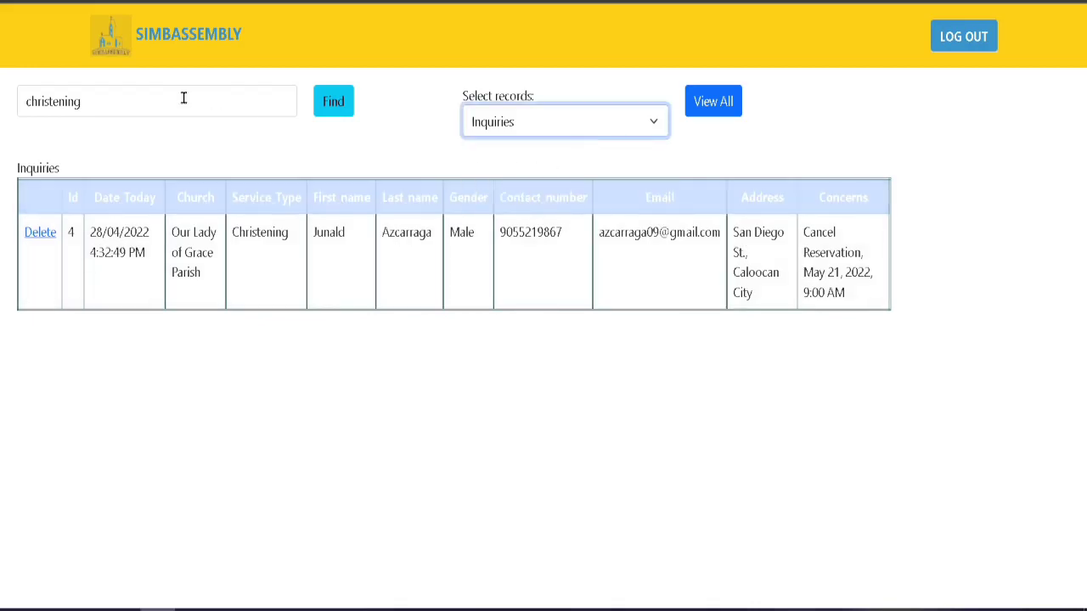
left_click(533, 128)
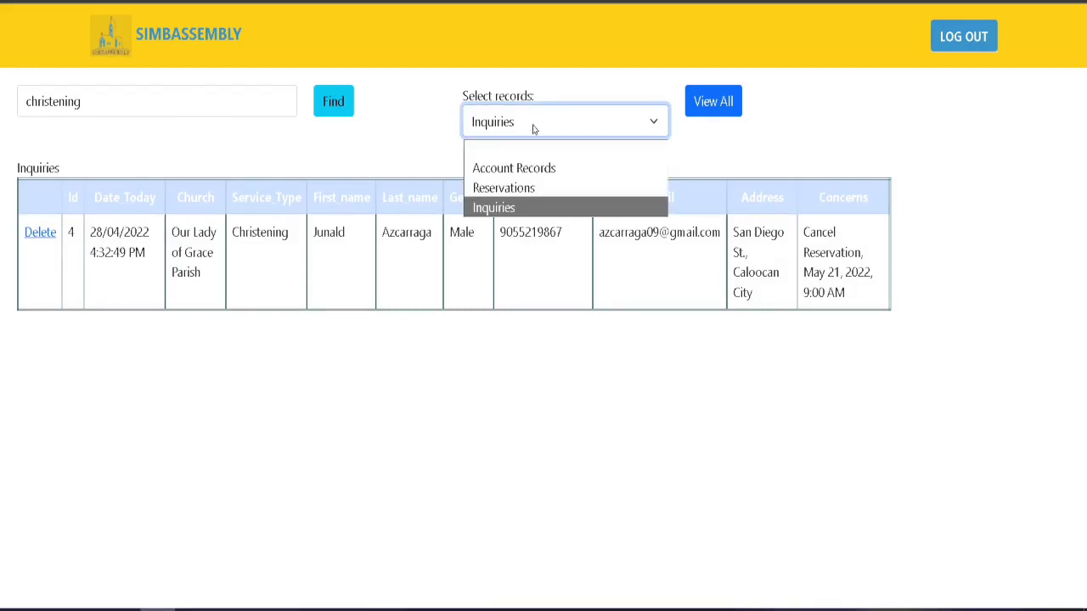
left_click(547, 187)
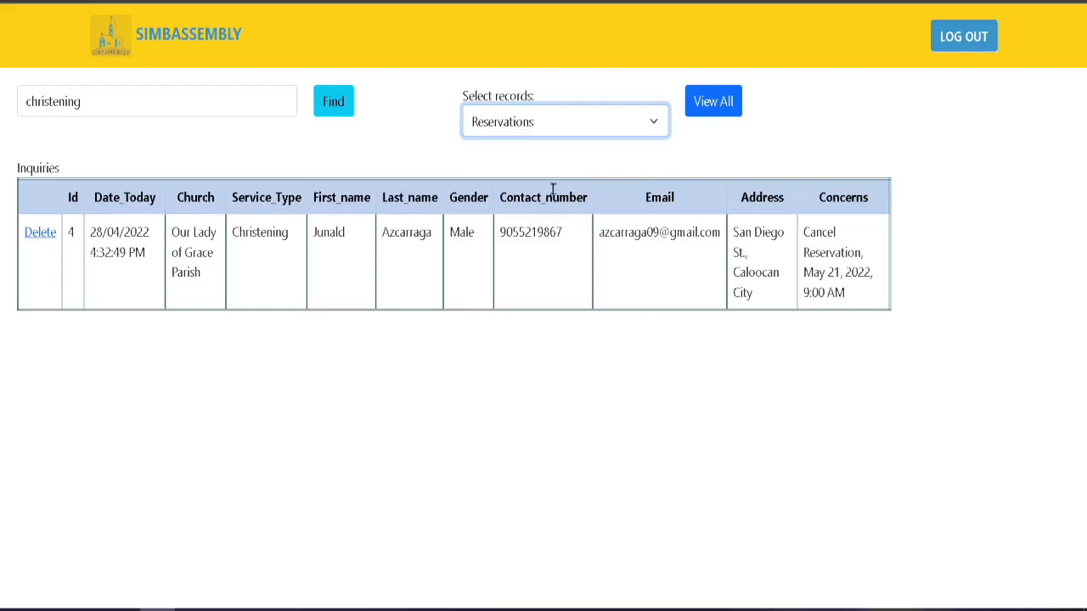
left_click(726, 108)
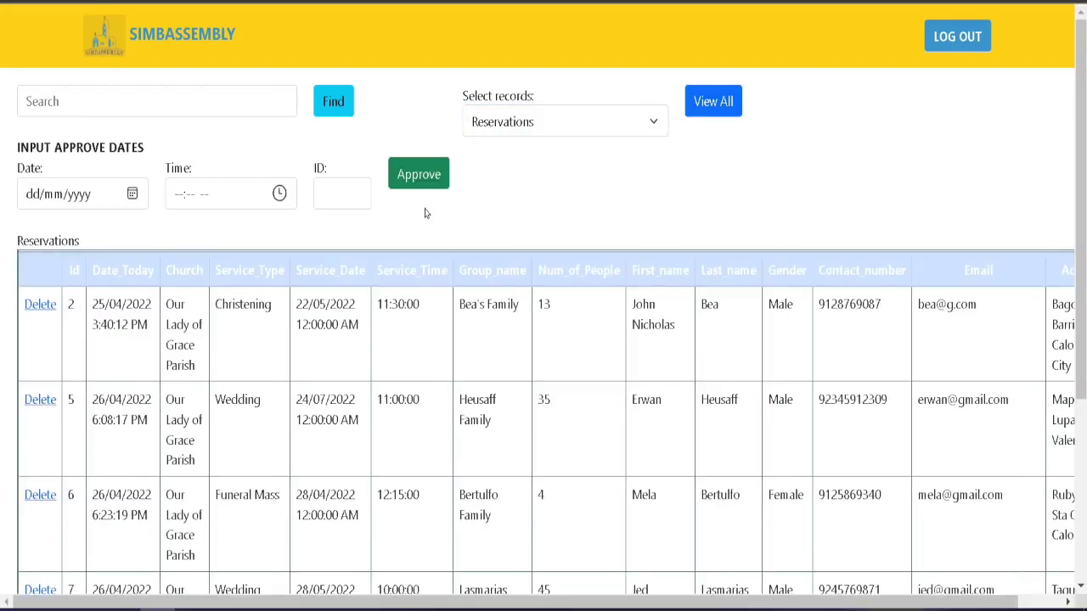
Search the reservations for the client's surname to find the cancelled christening booking
scroll(431, 321, "down", 3)
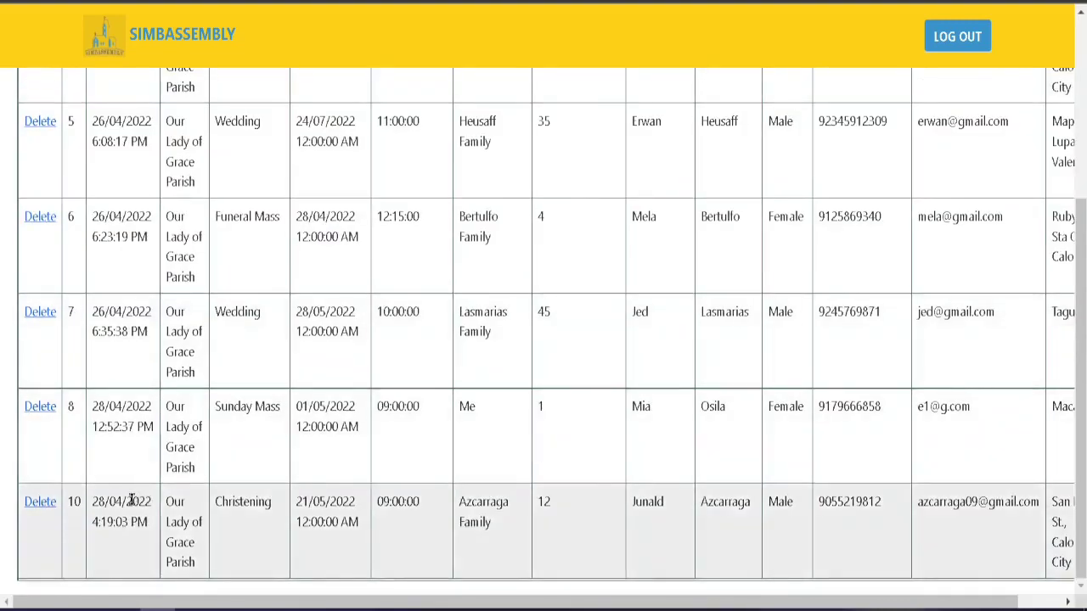
scroll(111, 514, "up", 3)
left_click(184, 111)
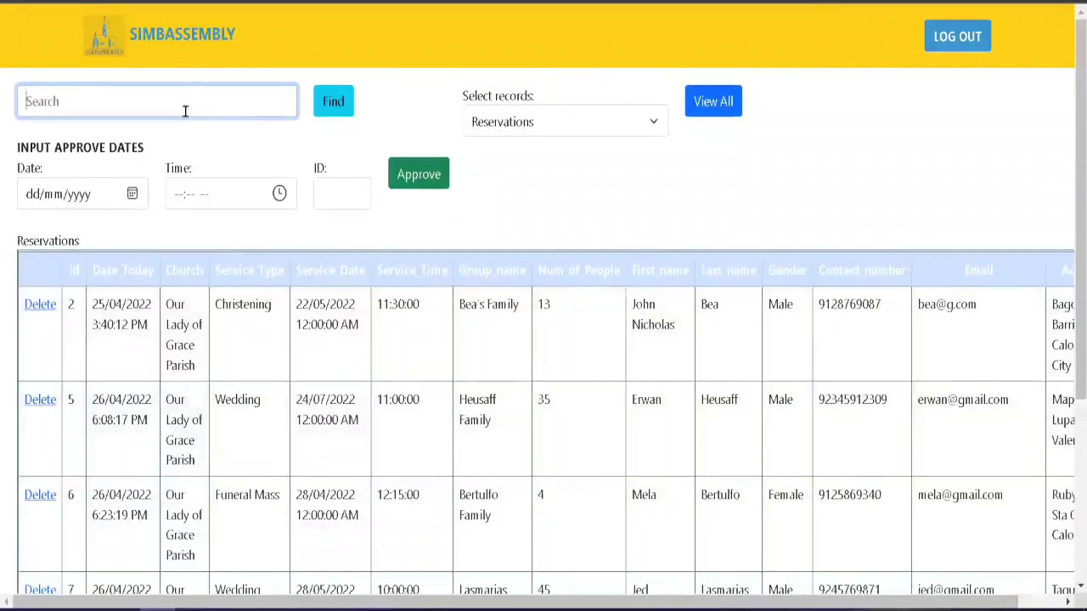
type("azca")
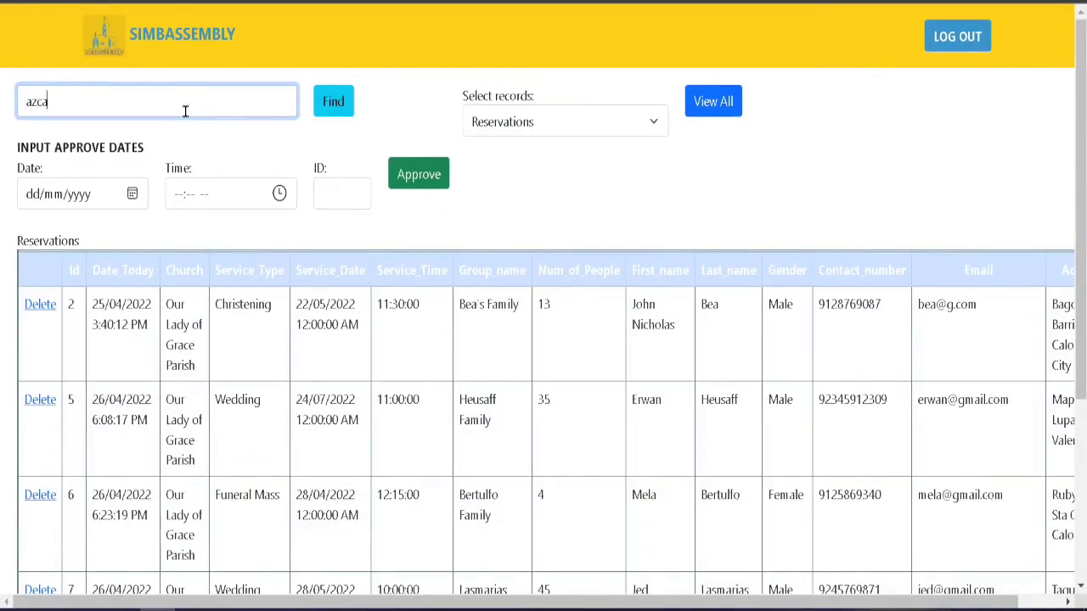
type("rraga")
left_click(339, 100)
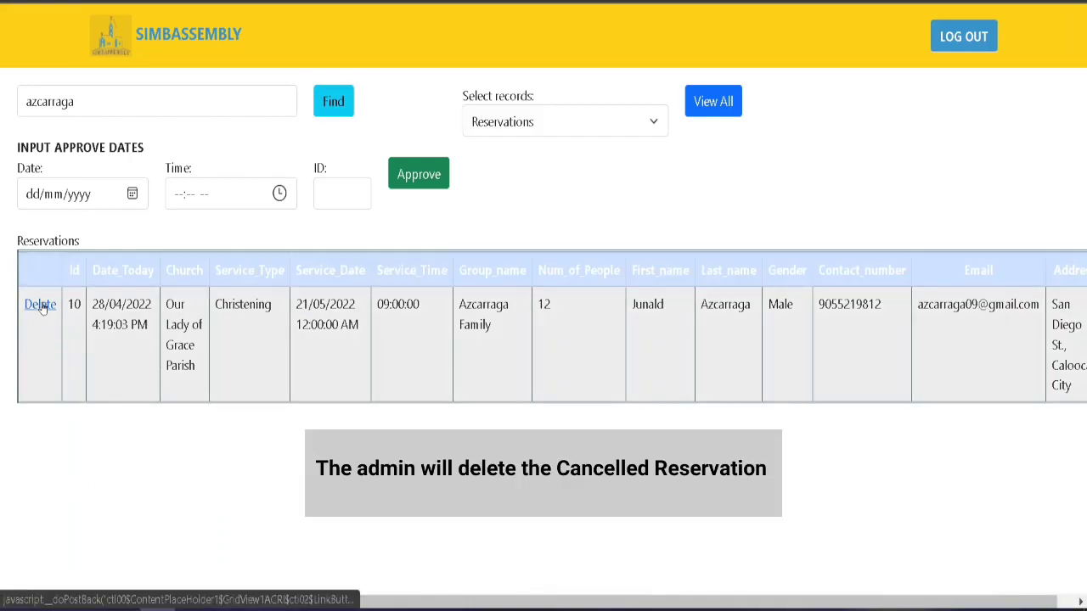
Delete the cancelled reservation, confirm a repeat search finds no data, and log out
left_click(39, 304)
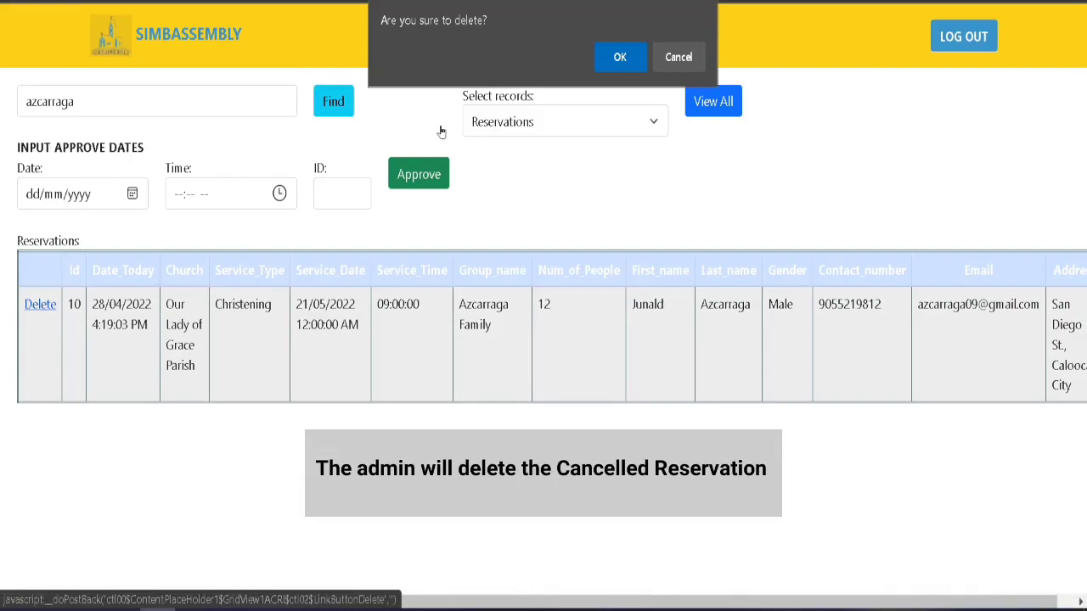
left_click(629, 62)
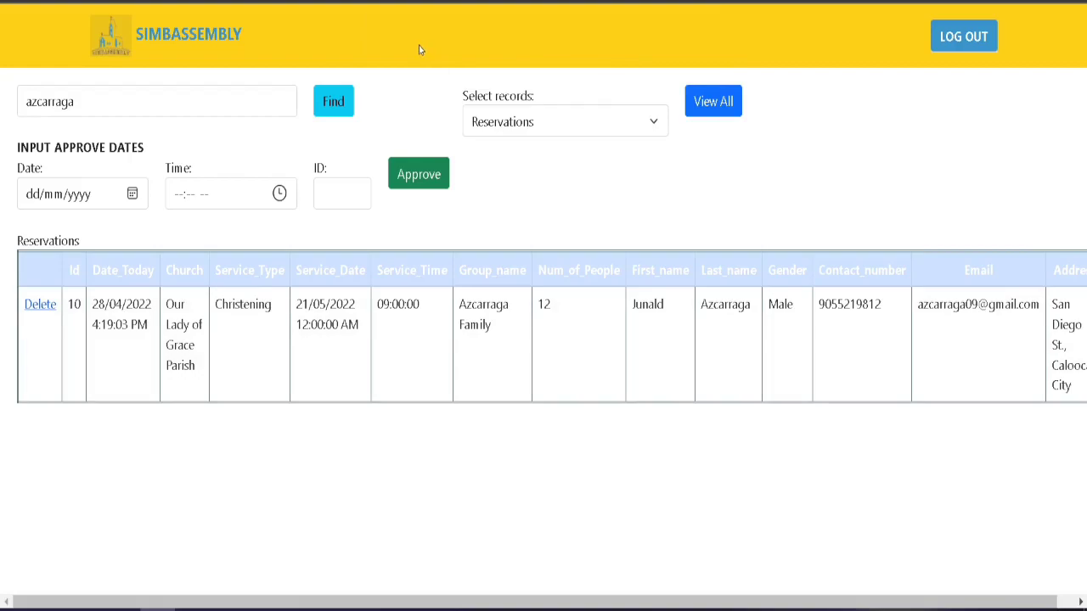
scroll(472, 343, "down", 3)
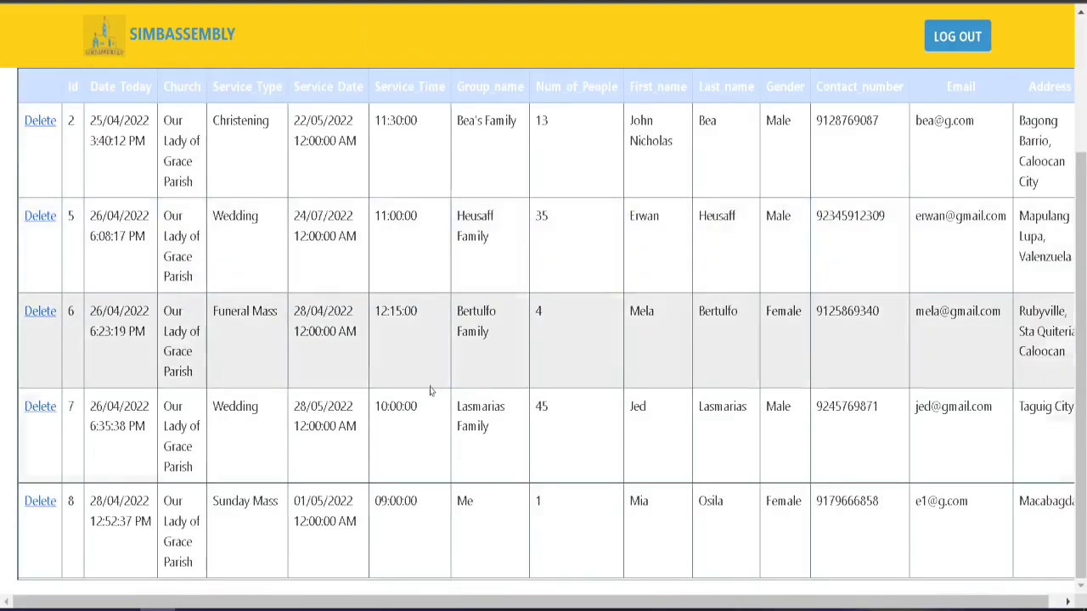
scroll(93, 172, "up", 3)
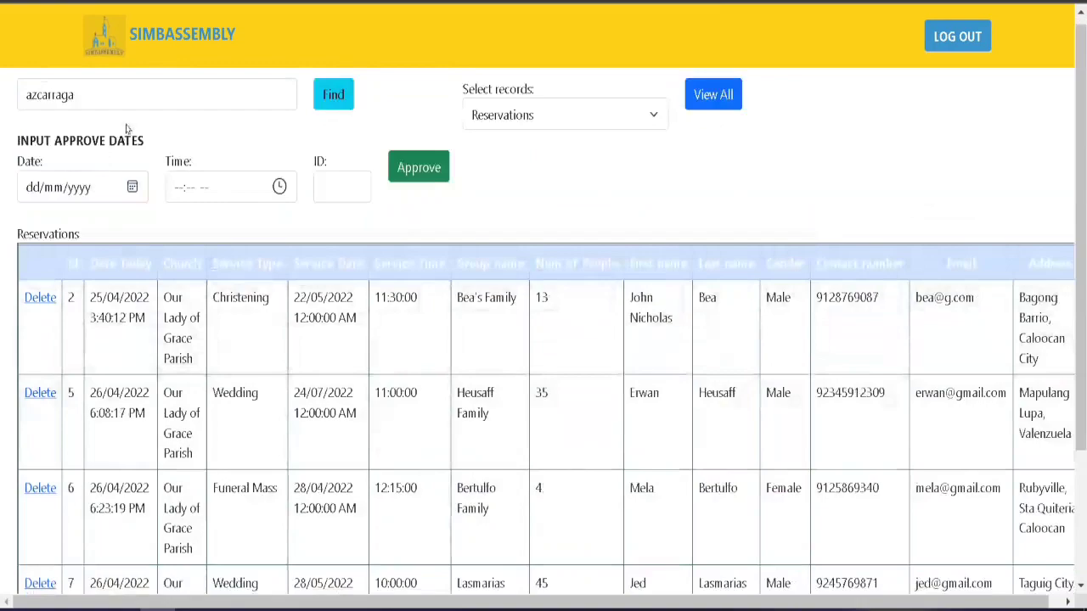
left_click(146, 89)
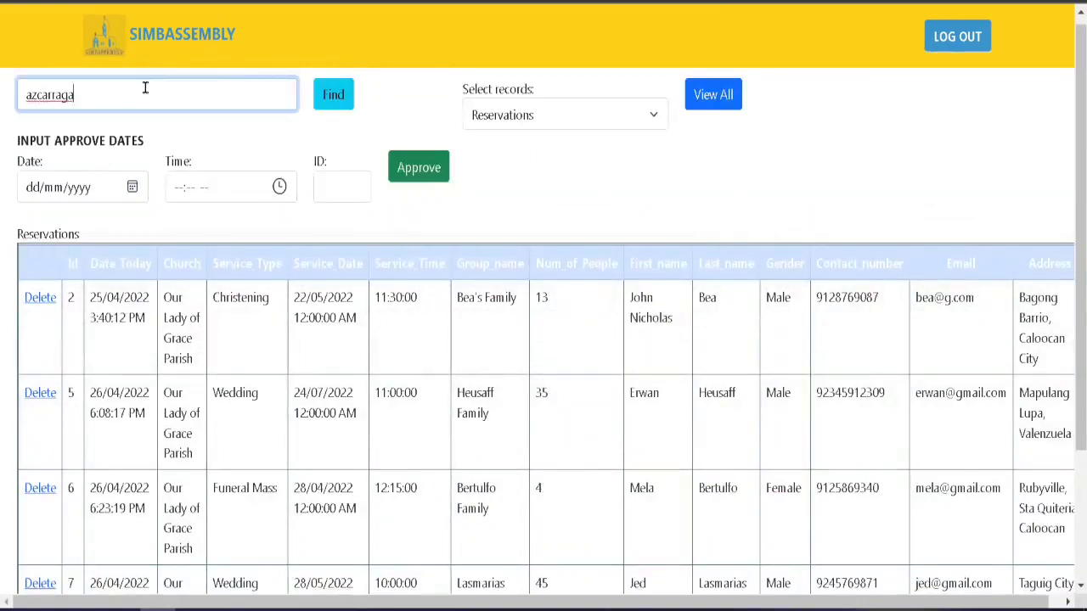
left_click(349, 100)
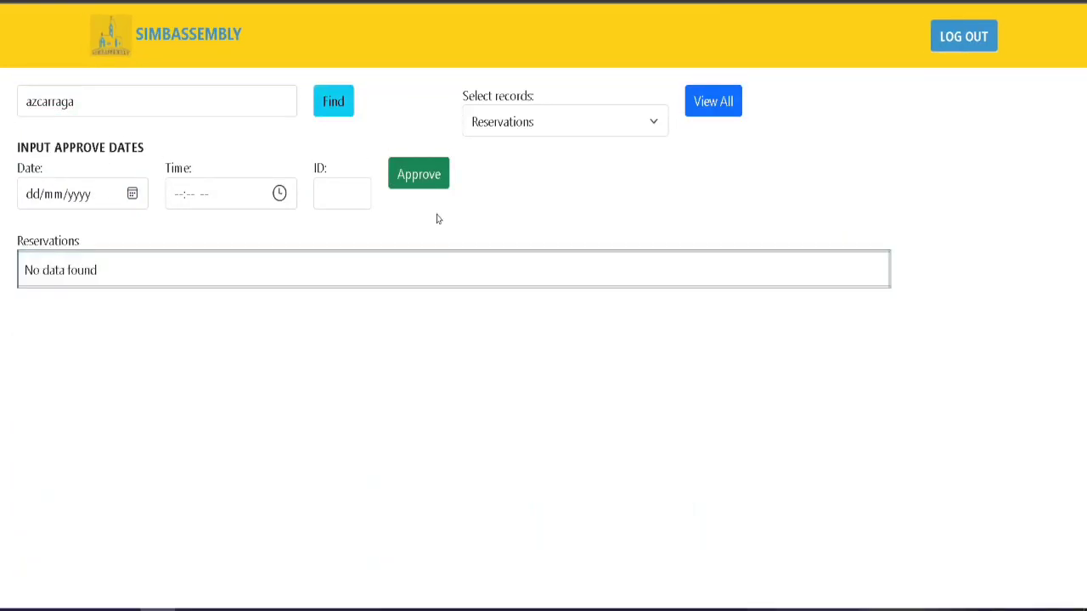
left_click(979, 36)
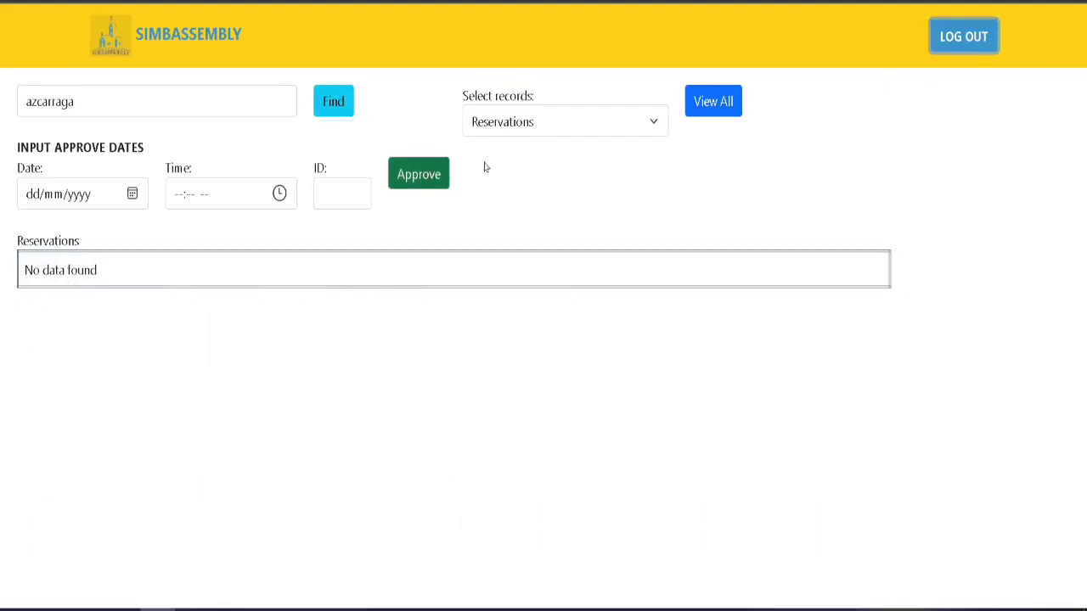
left_click(670, 151)
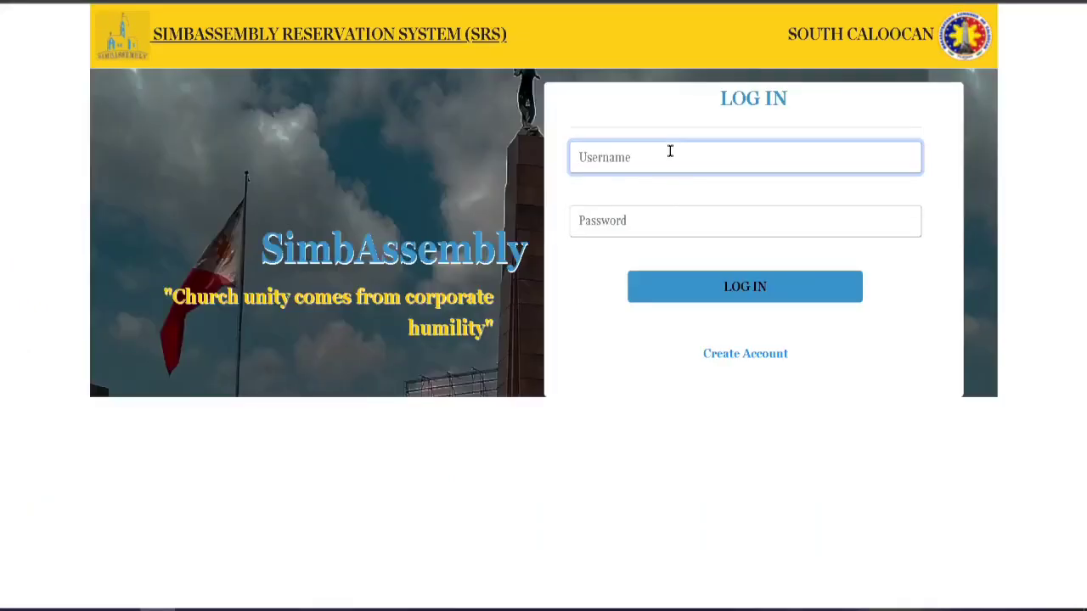
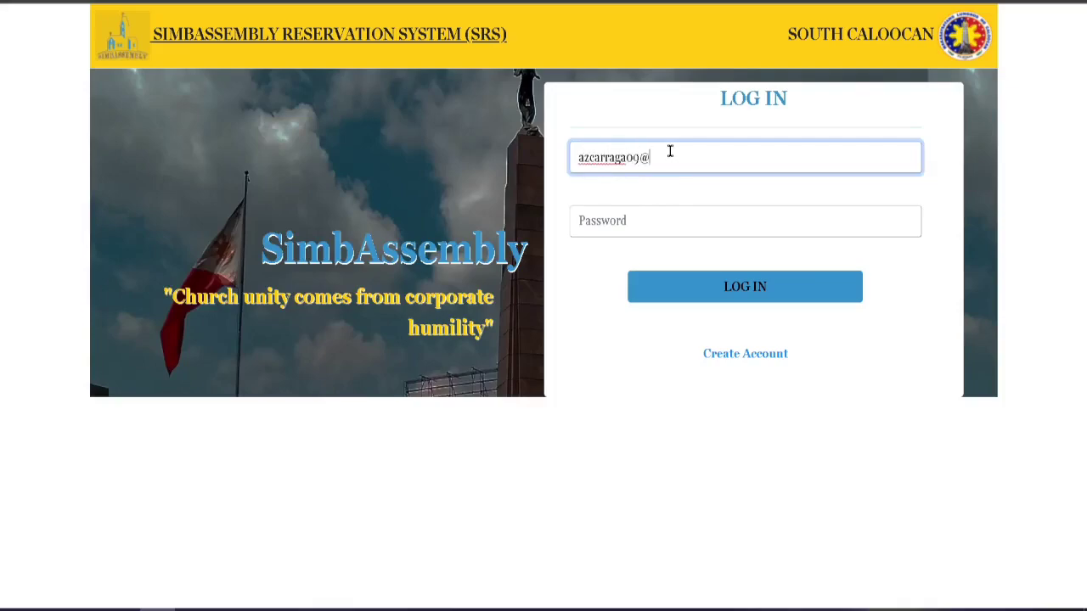
Log in to the client account with its e-mail and password
key("Tab")
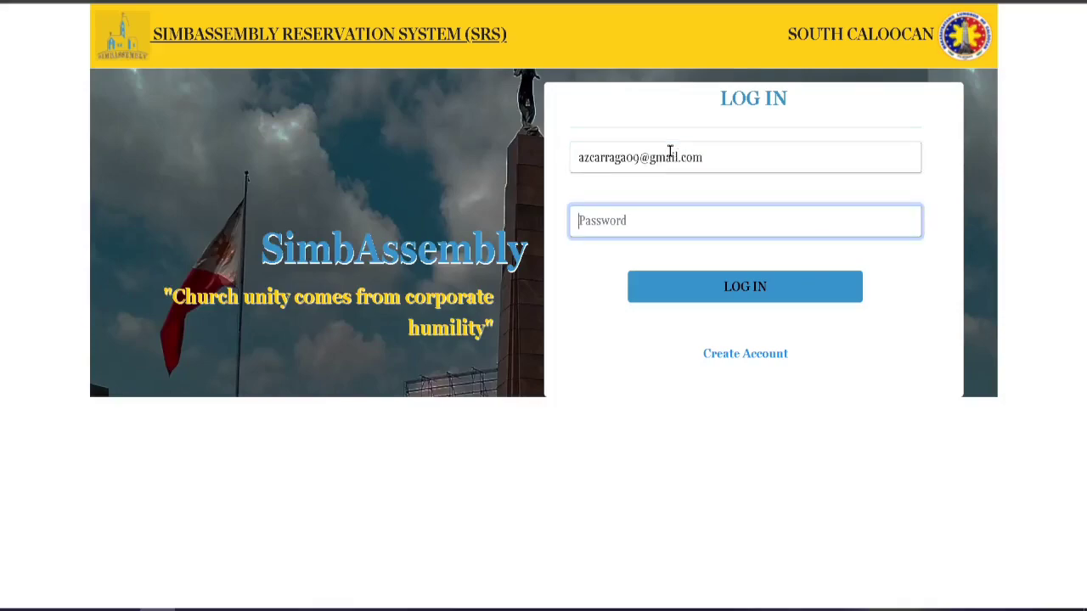
left_click(715, 285)
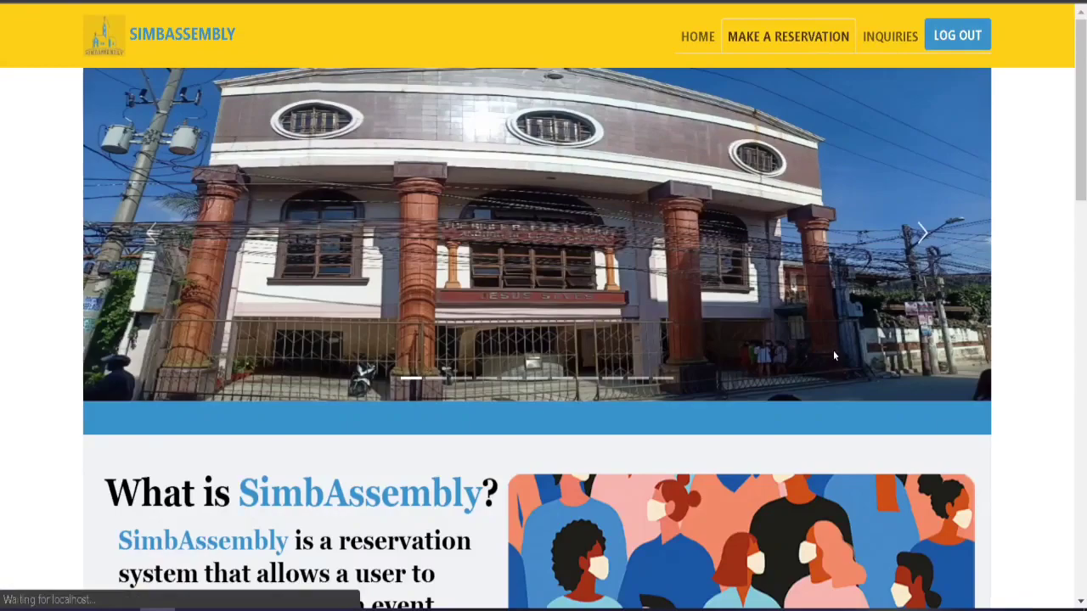
Choose Our Lady of Grace Parish and show all its occupied dates
scroll(829, 351, "down", 1)
scroll(825, 275, "down", 2)
scroll(827, 255, "up", 1)
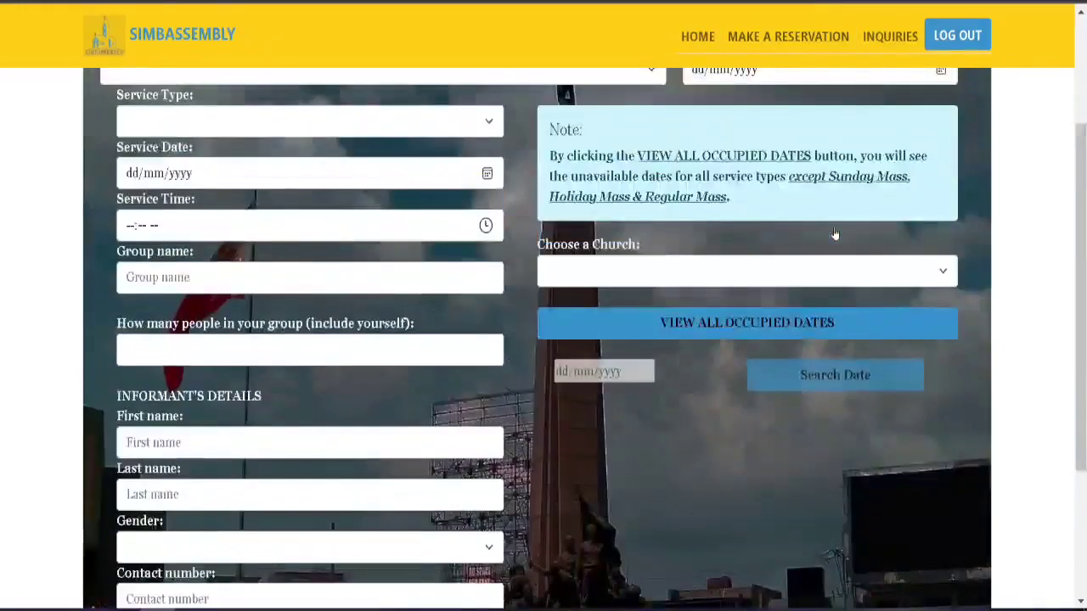
left_click(848, 270)
left_click(681, 318)
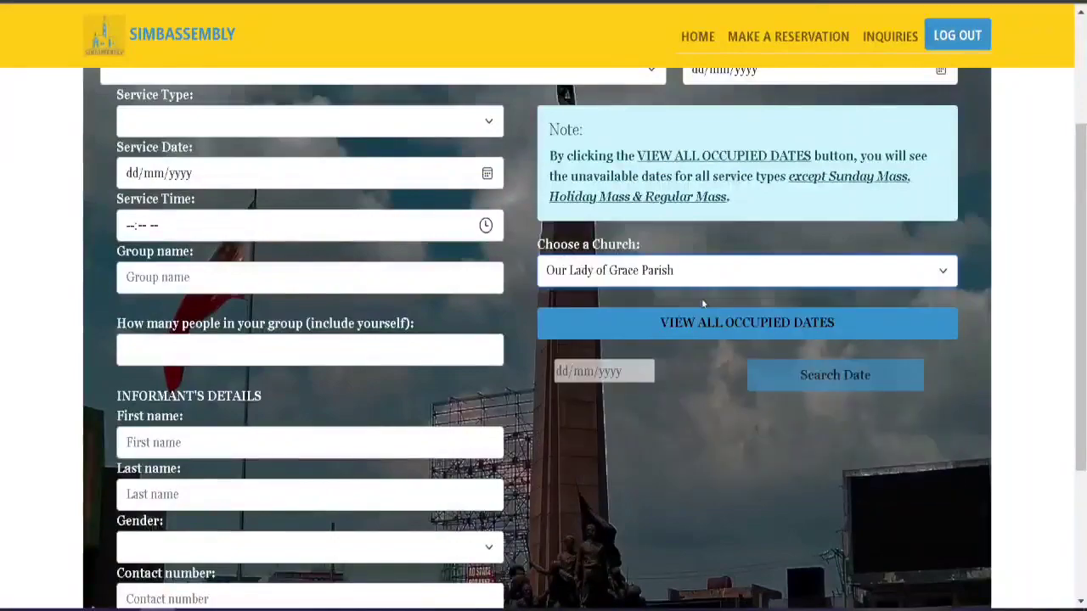
left_click(711, 320)
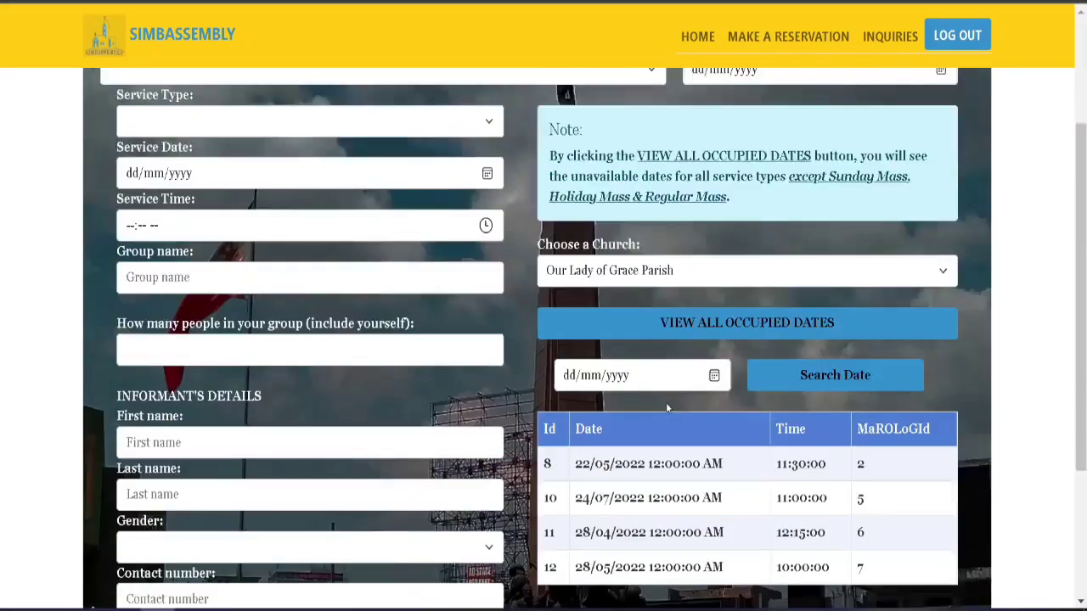
Search Our Lady of Grace Parish's occupied dates for 21/05/2022, which returns no data
scroll(665, 404, "down", 1)
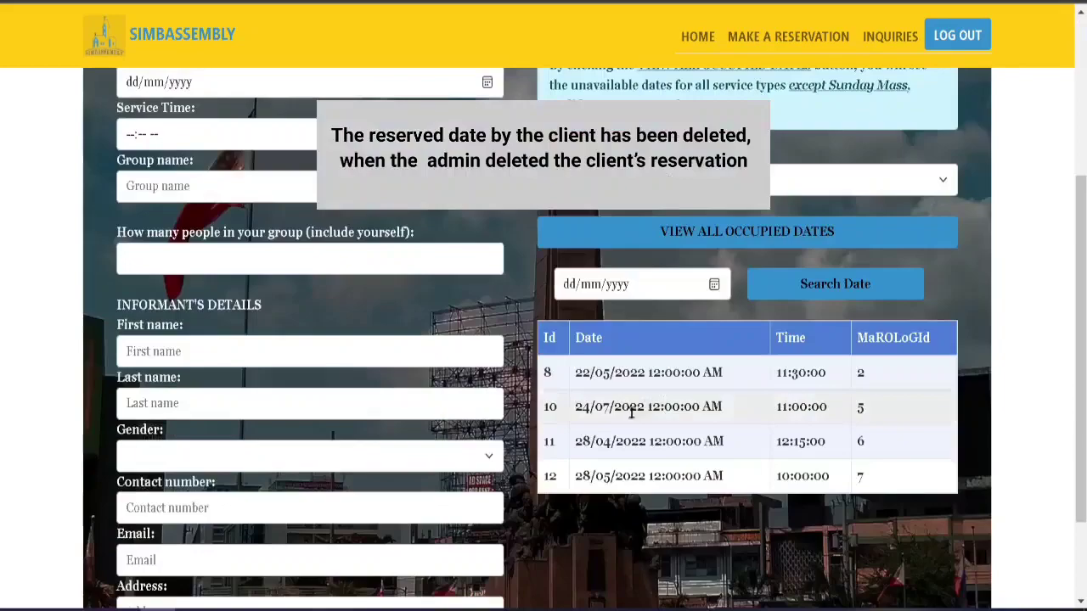
left_click(713, 286)
left_click(713, 286)
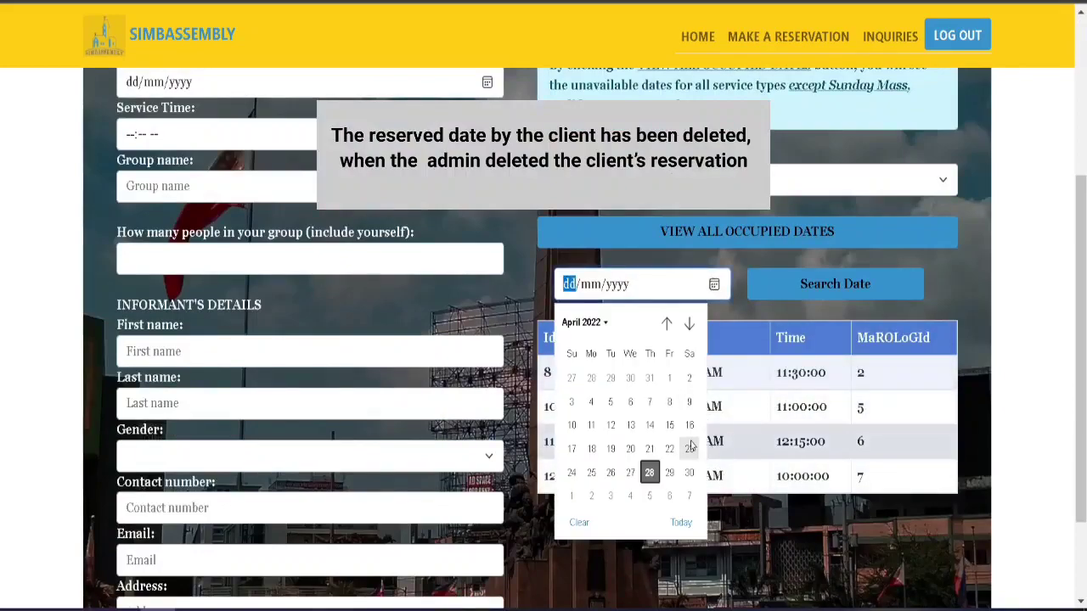
left_click(690, 326)
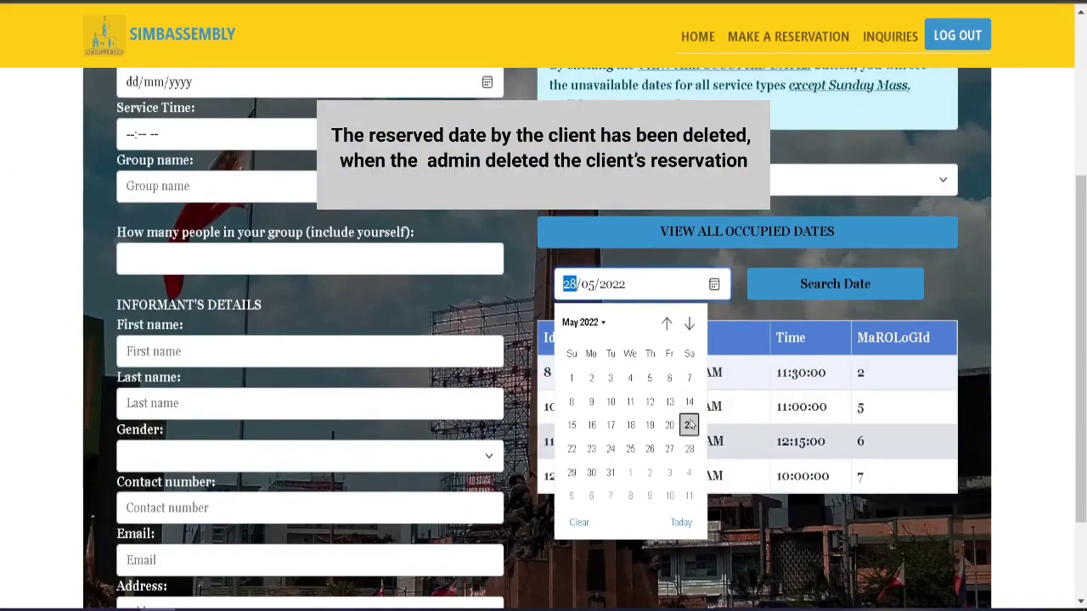
left_click(688, 420)
left_click(796, 280)
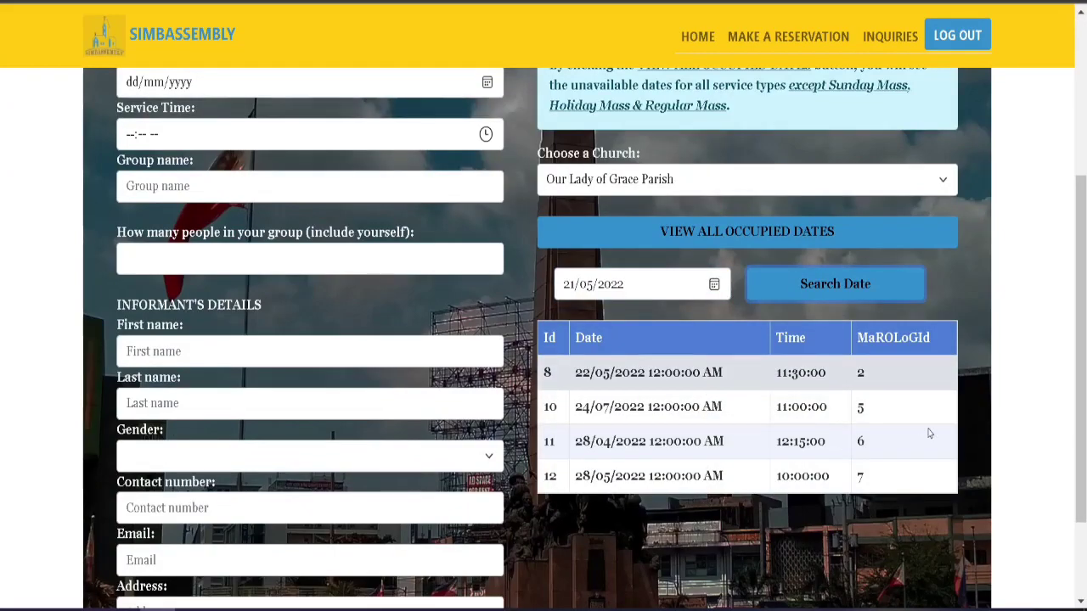
scroll(866, 416, "down", 4)
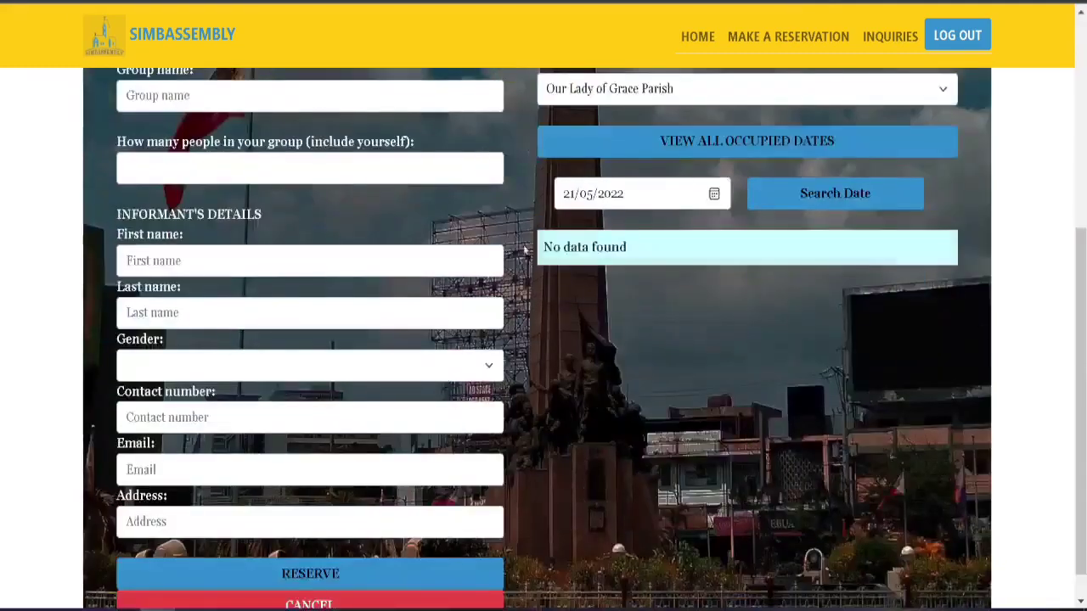
scroll(645, 252, "up", 2)
scroll(726, 265, "up", 2)
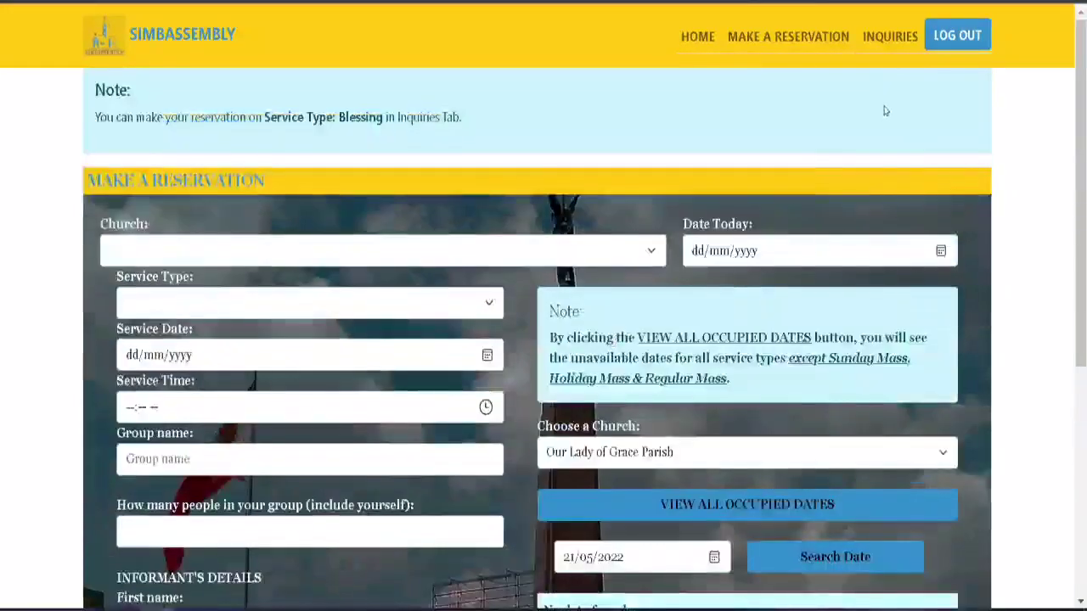
Log out of the client account and fill in today's date on the sign-up form
left_click(957, 36)
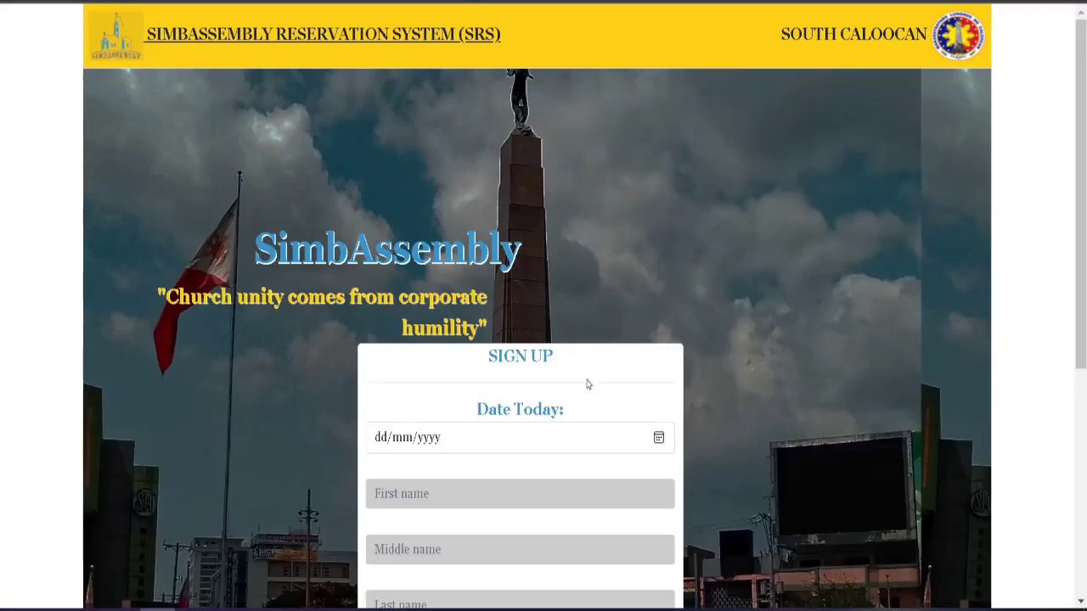
scroll(585, 382, "down", 1)
left_click(658, 344)
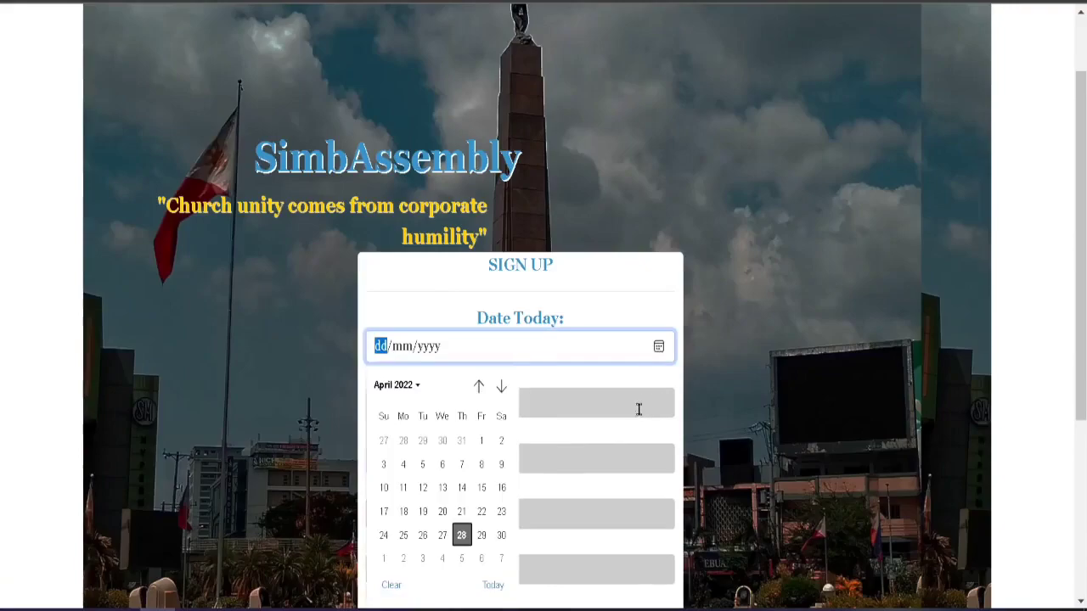
left_click(493, 585)
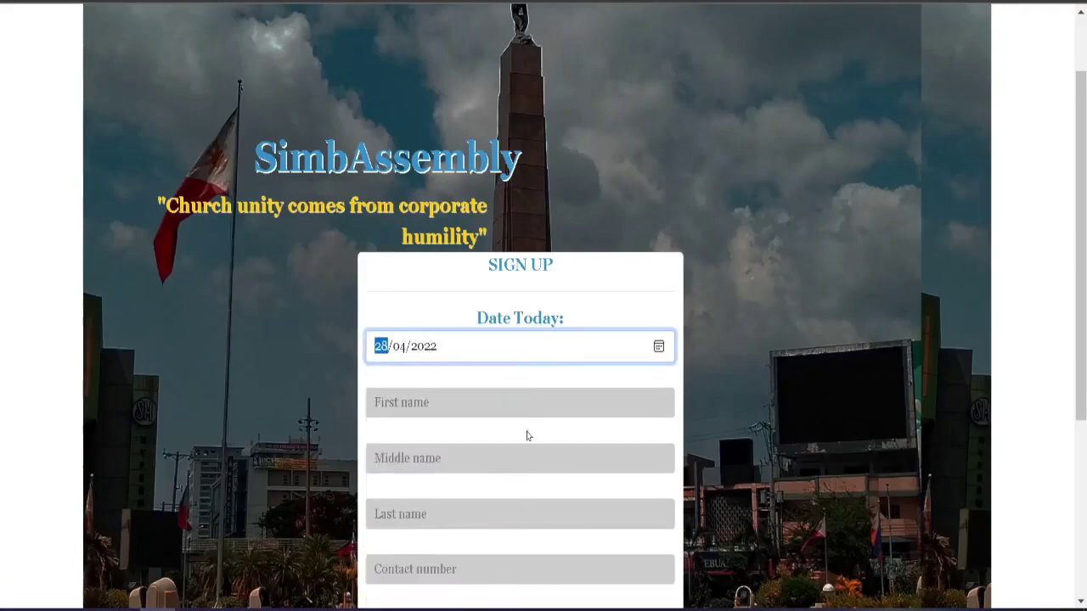
scroll(526, 436, "down", 3)
Enter the new user's first, middle and last name and contact number
left_click(506, 128)
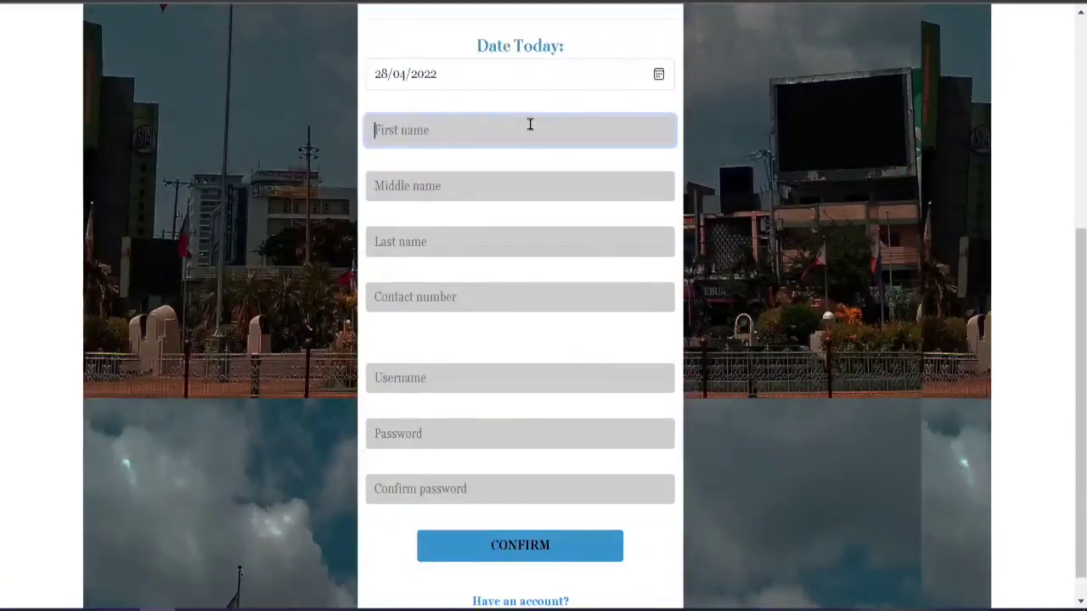
key("Tab")
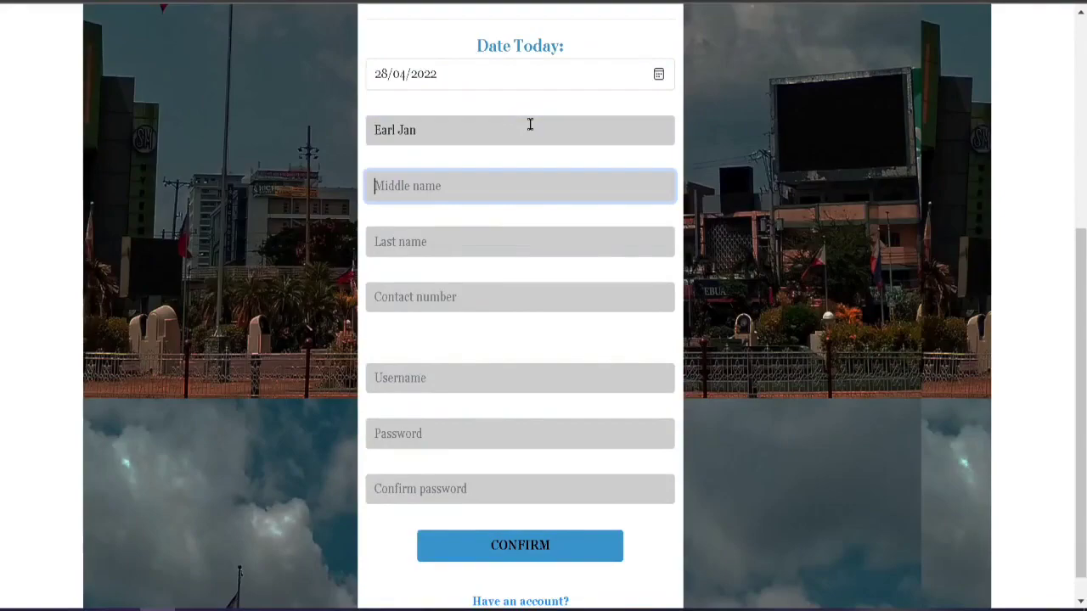
key("Tab")
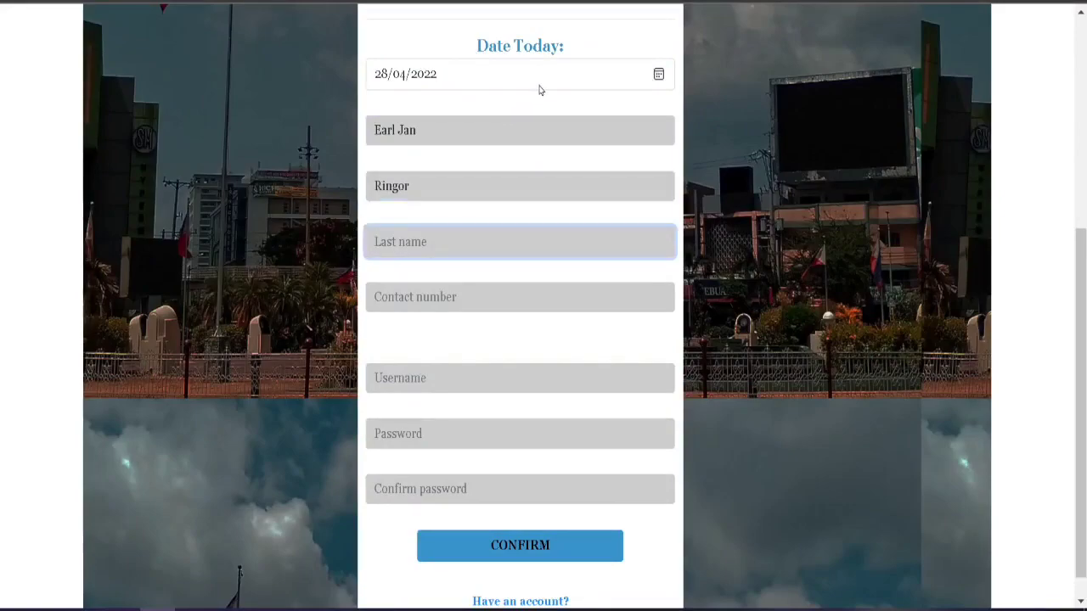
key("Tab")
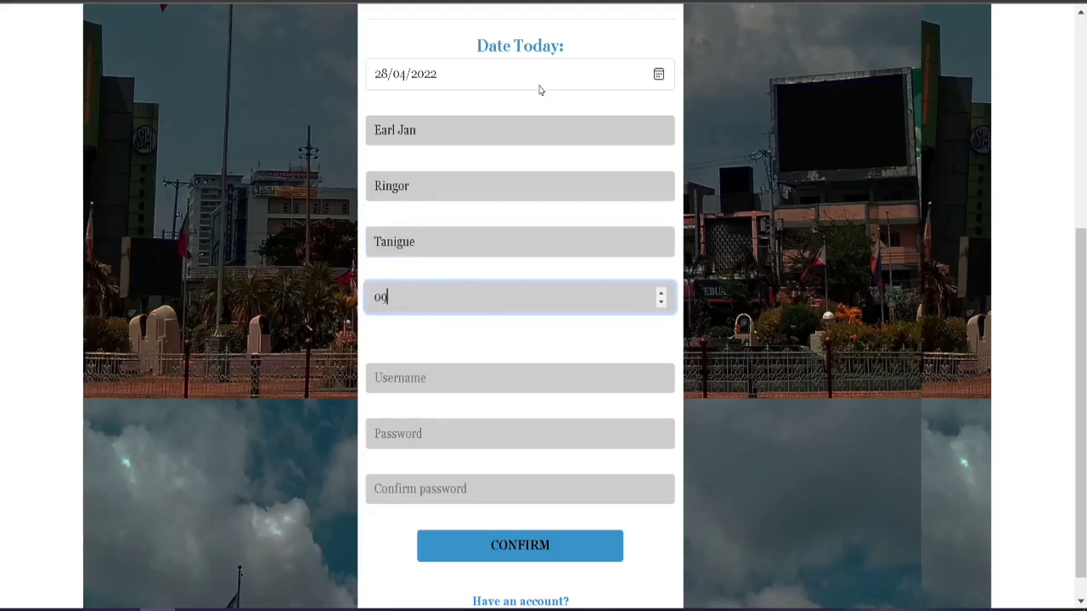
Enter the user's e-mail as username, a password and its confirmation, and submit the sign-up
left_click(538, 387)
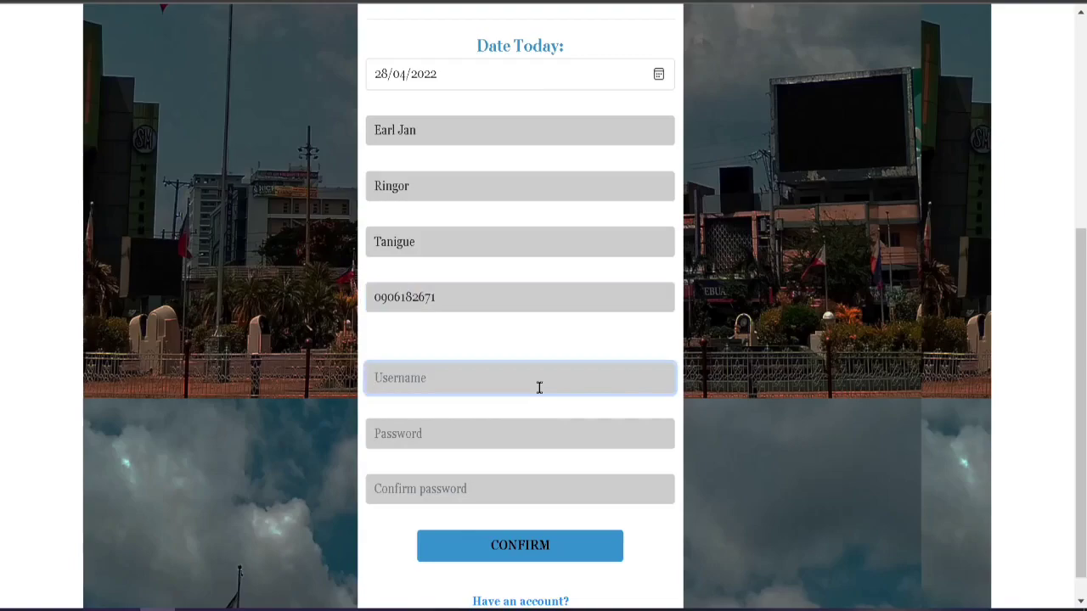
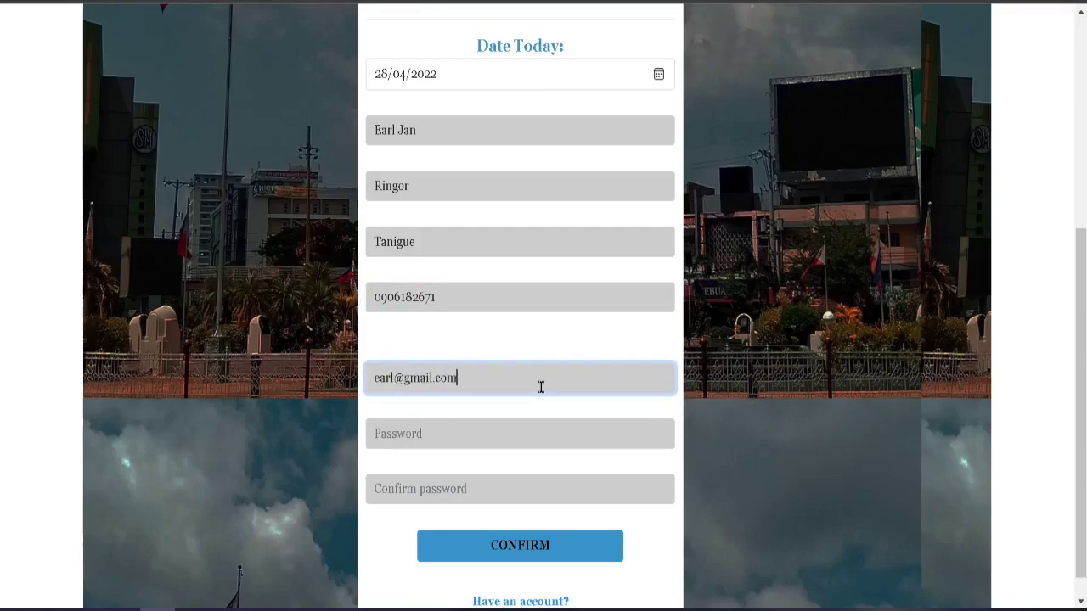
key("Tab")
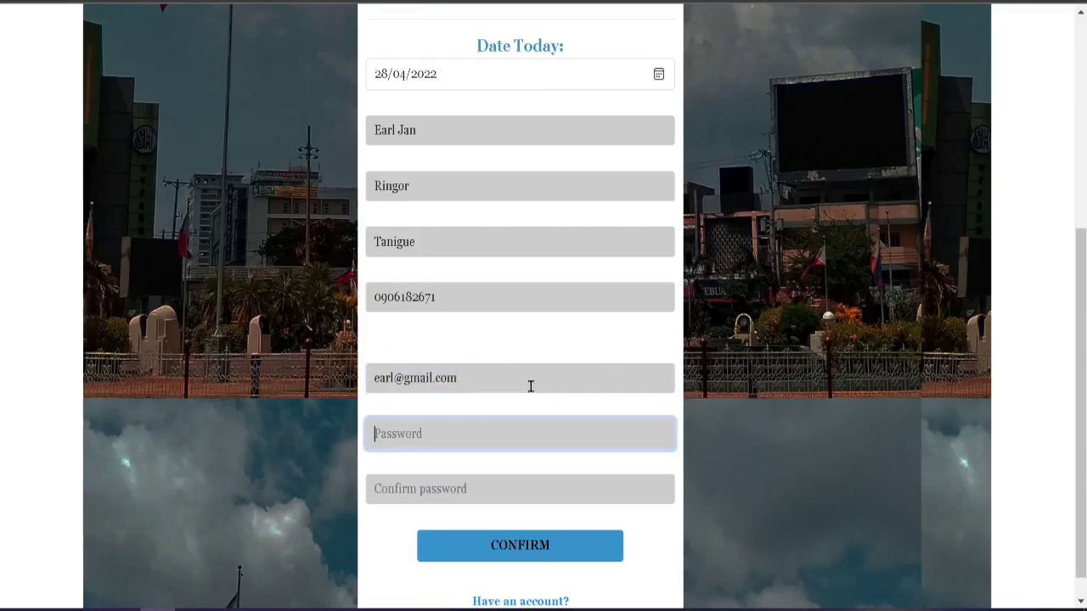
type("12")
left_click(433, 497)
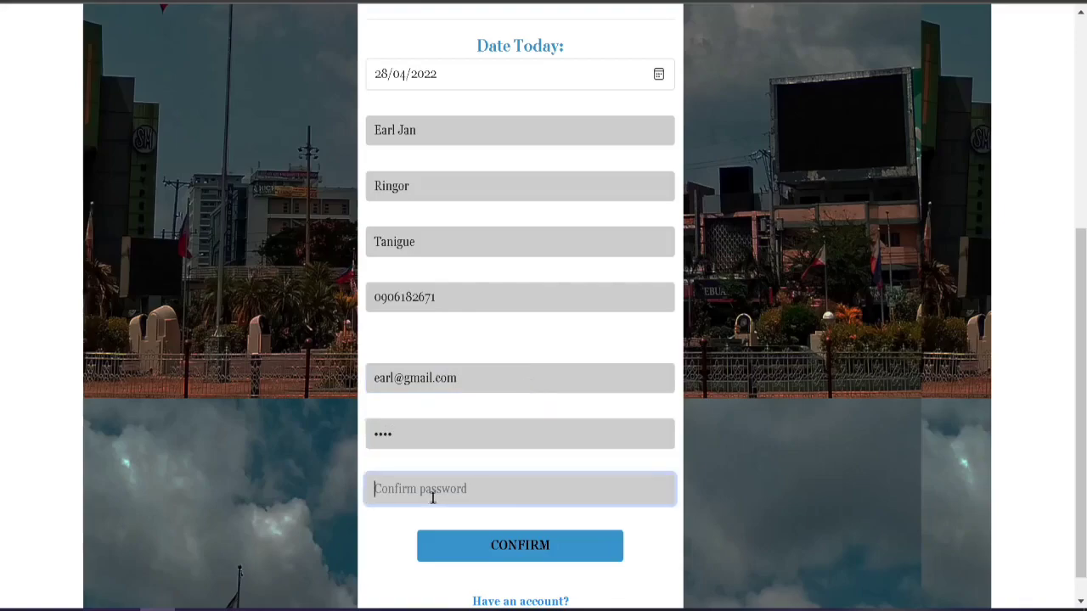
scroll(437, 495, "down", 1)
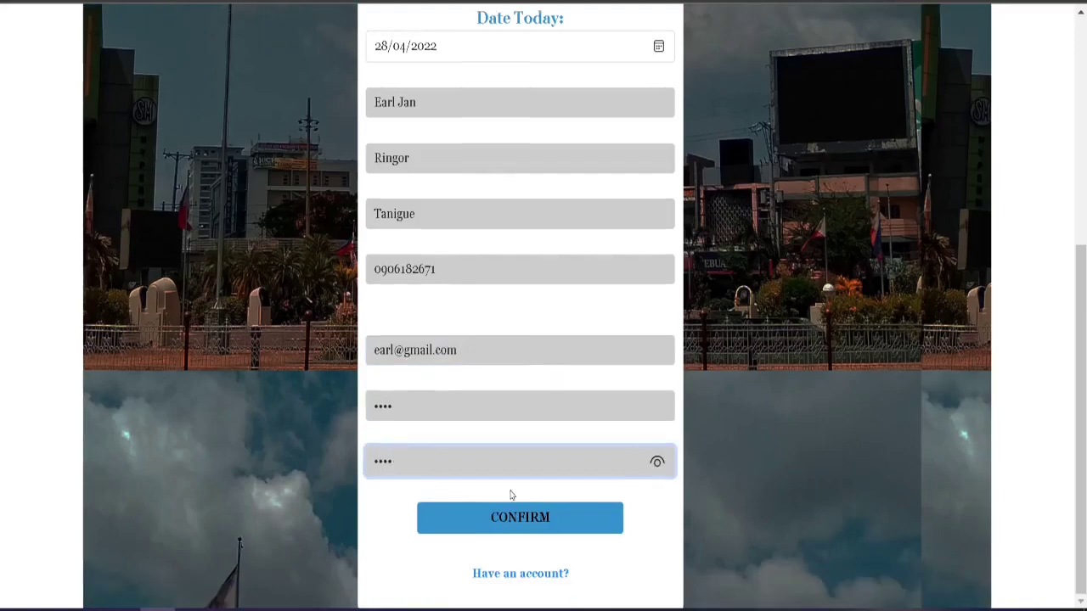
left_click(540, 513)
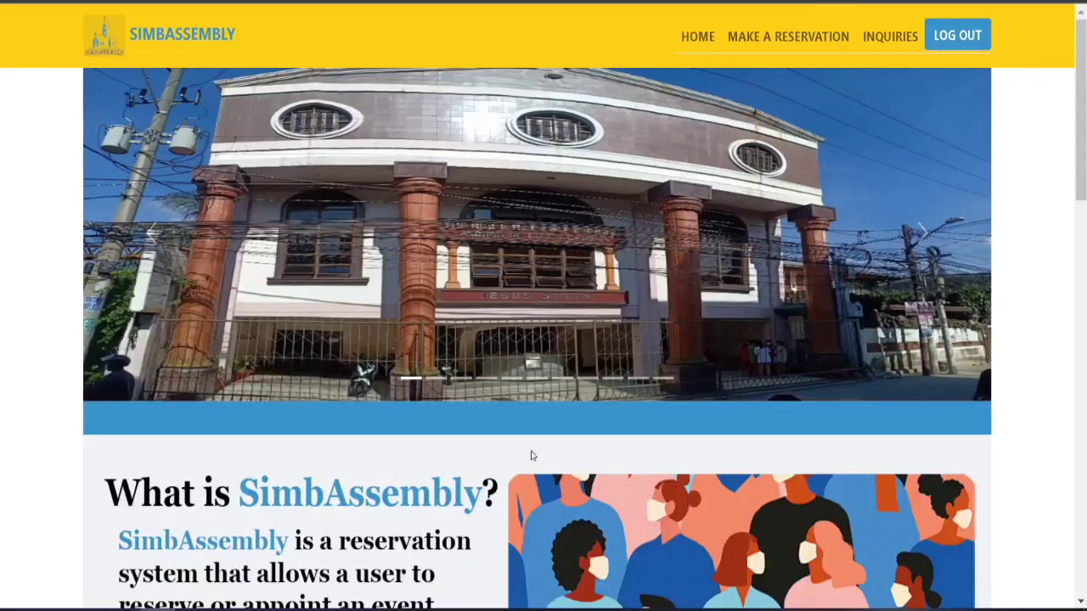
Open Make a Reservation and view the church list, leaving no church chosen
left_click(789, 48)
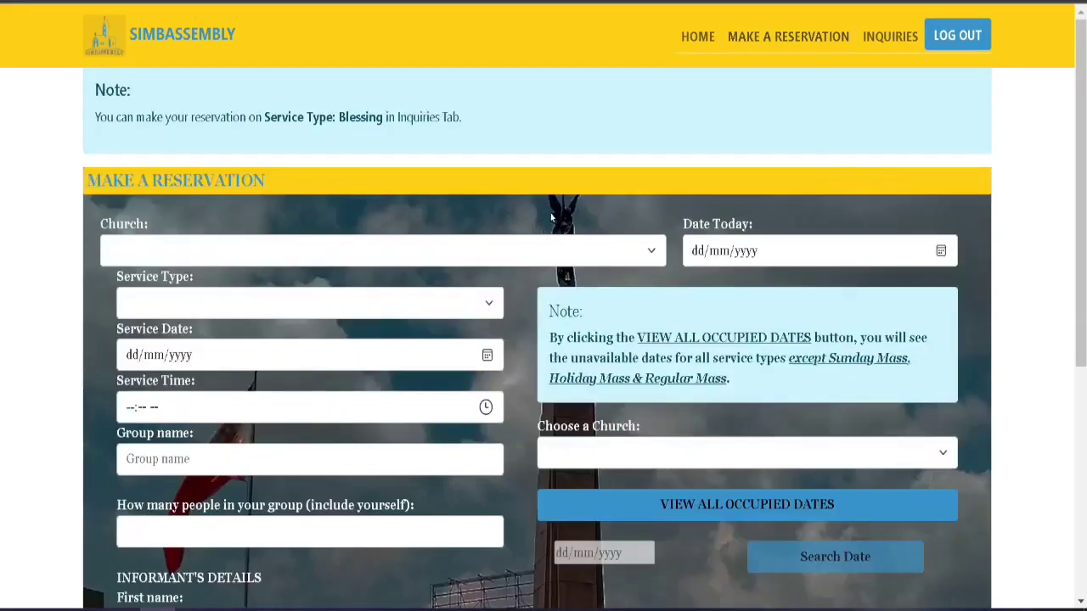
scroll(551, 218, "down", 1)
scroll(575, 165, "up", 1)
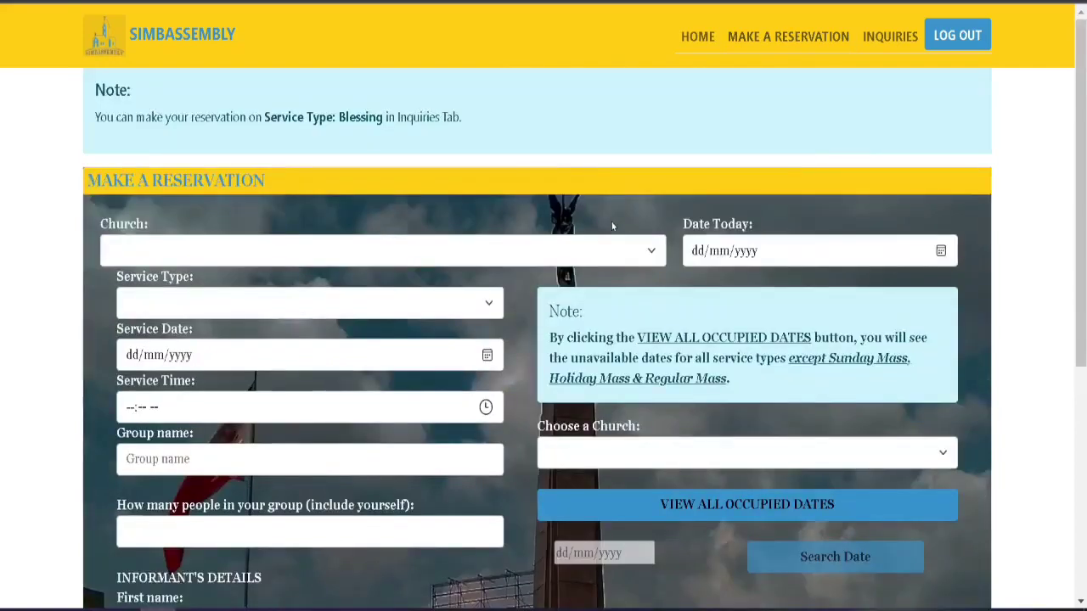
left_click(651, 252)
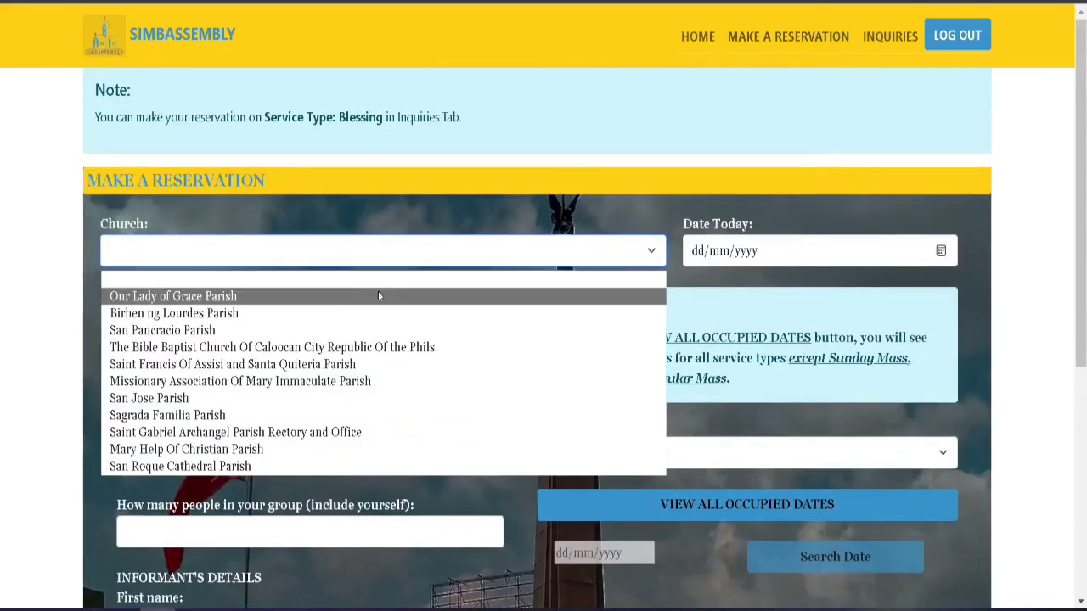
left_click(408, 279)
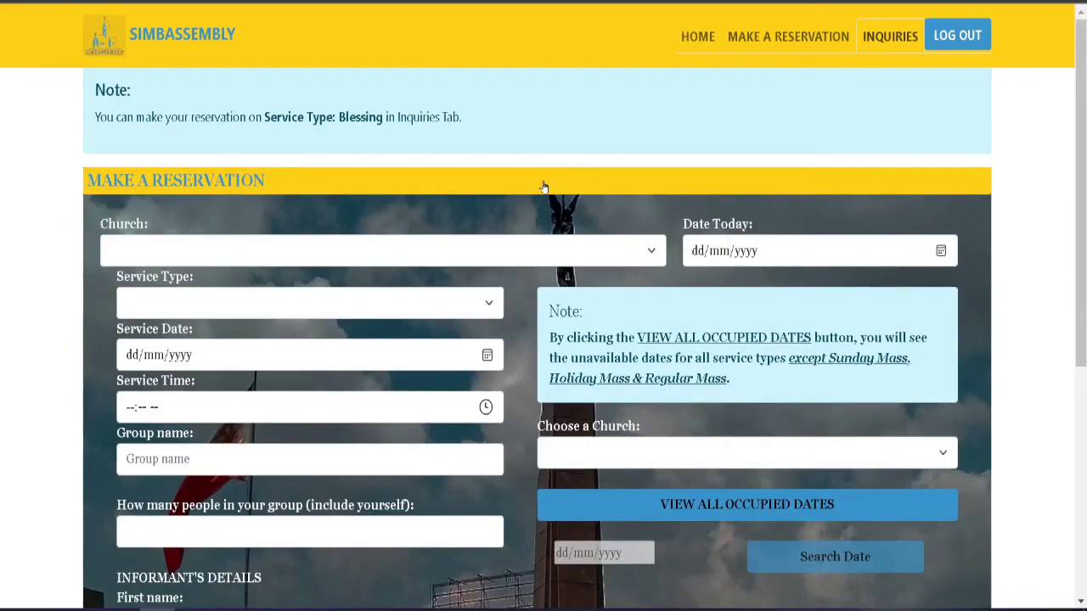
On the Inquiries page, highlight the note about booking a Blessing
scroll(550, 178, "down", 2)
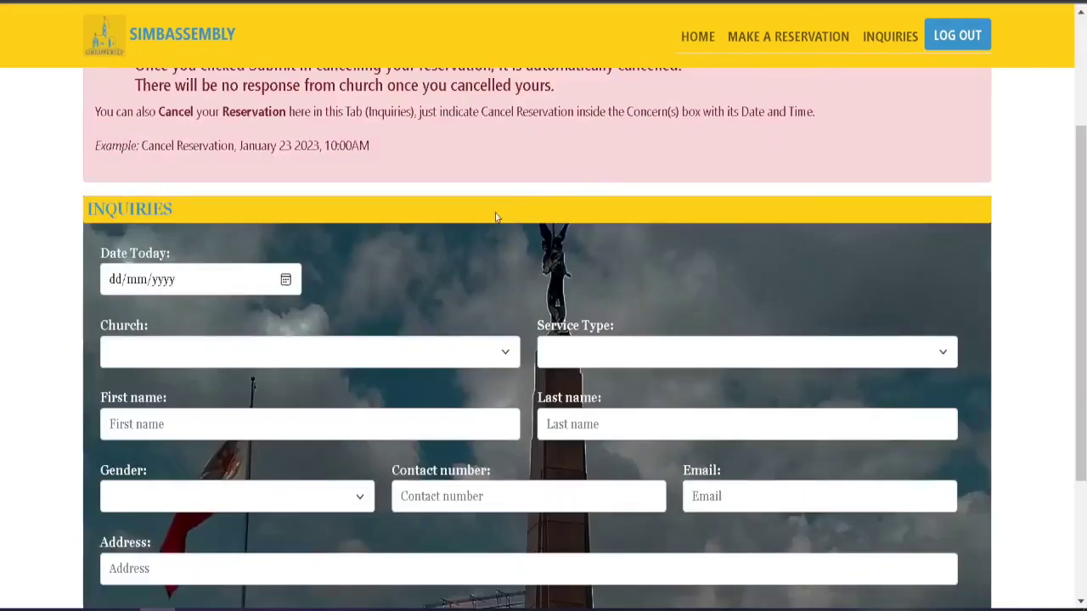
scroll(386, 233, "down", 2)
scroll(475, 510, "up", 3)
scroll(409, 452, "down", 3)
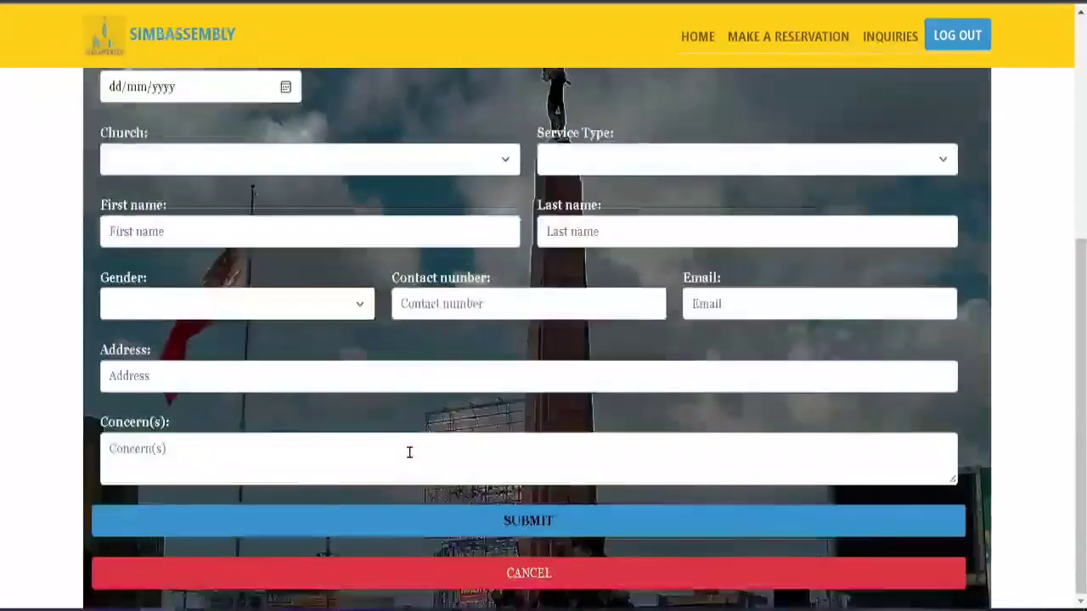
scroll(408, 452, "up", 1)
left_click(286, 177)
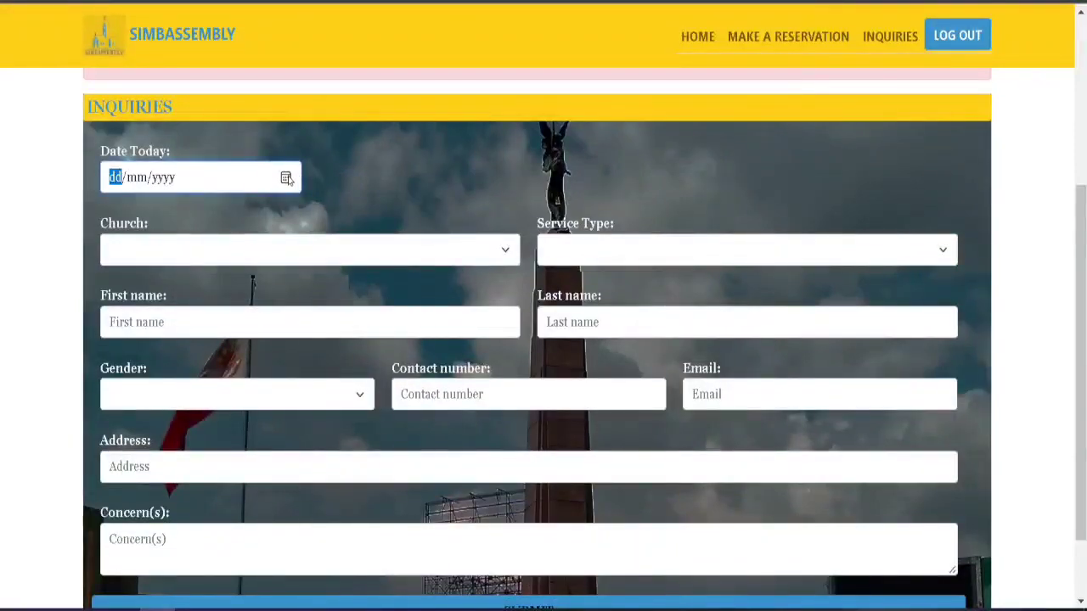
scroll(469, 278, "up", 3)
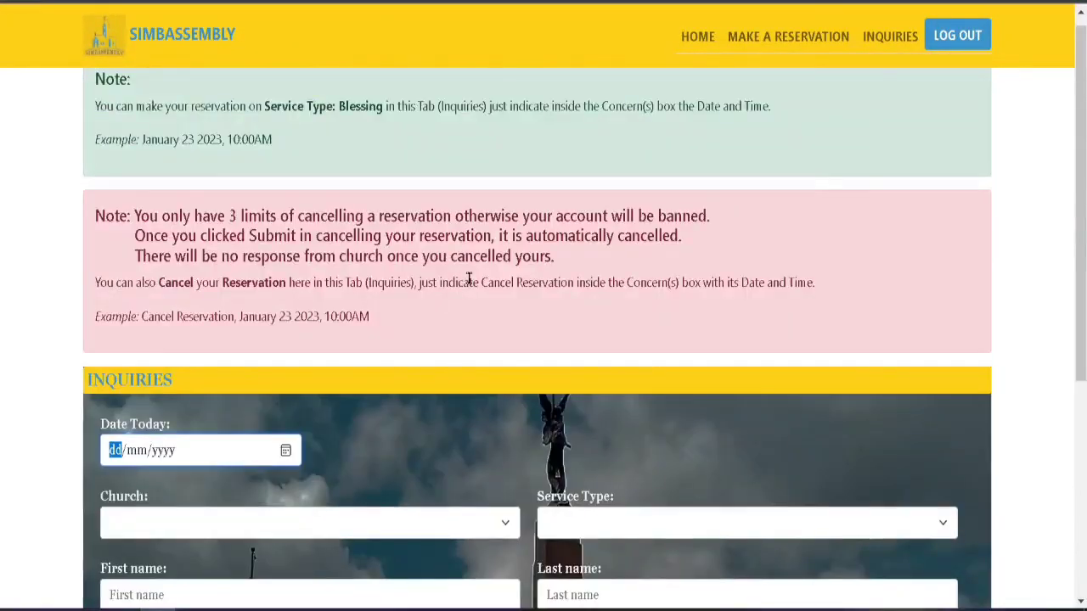
left_click(316, 249)
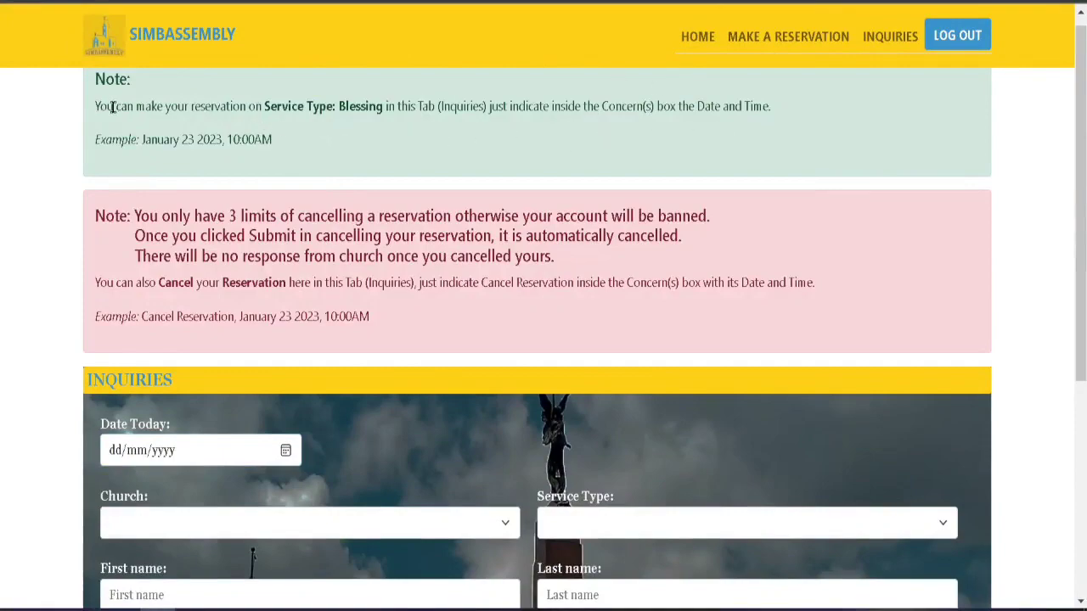
left_click_drag(99, 106, 673, 134)
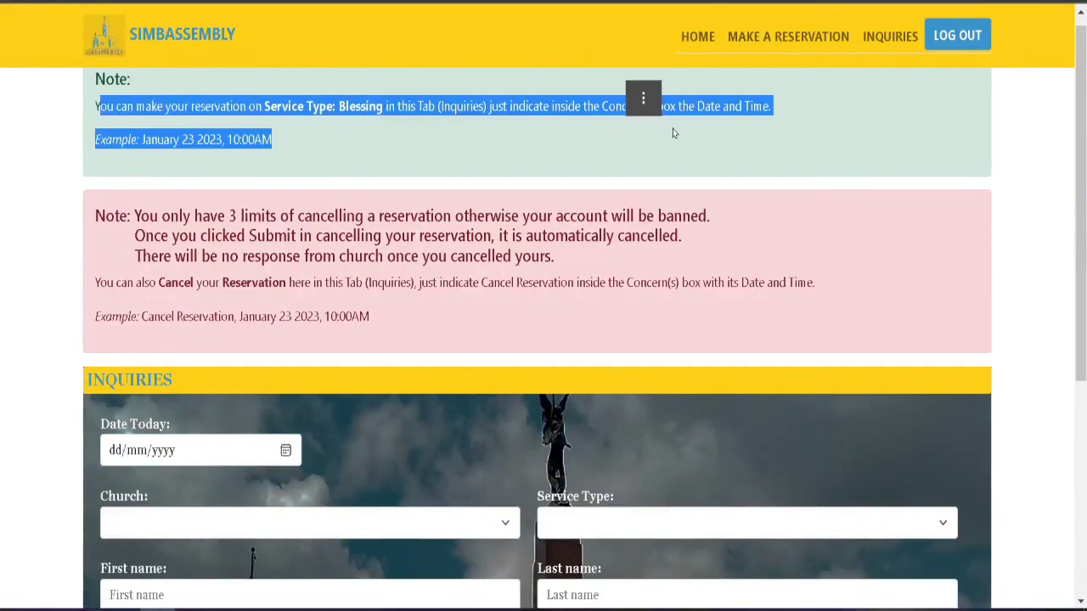
left_click(113, 107)
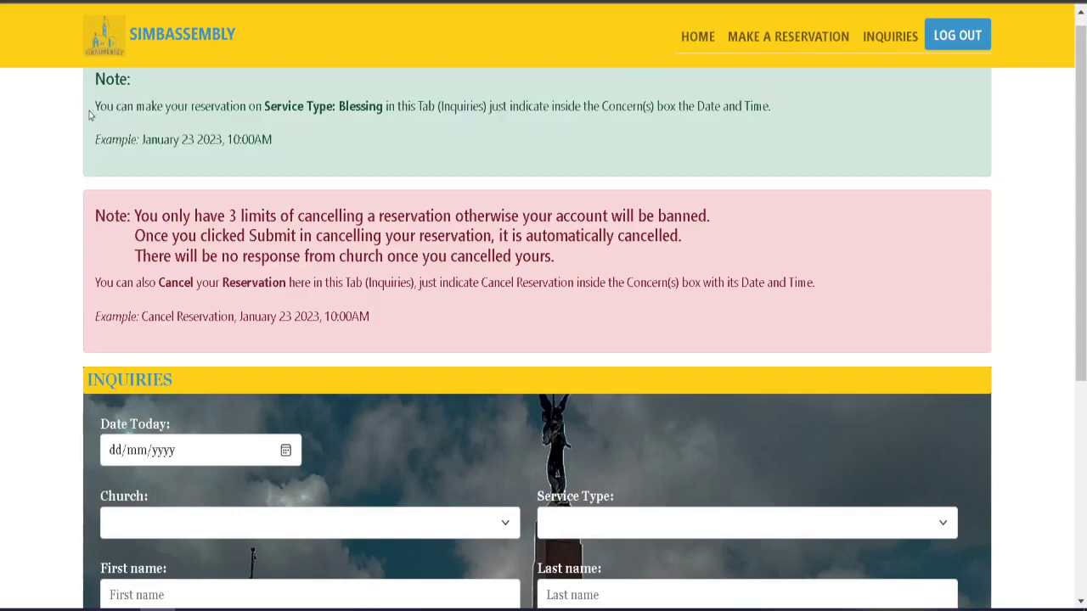
left_click_drag(95, 106, 306, 144)
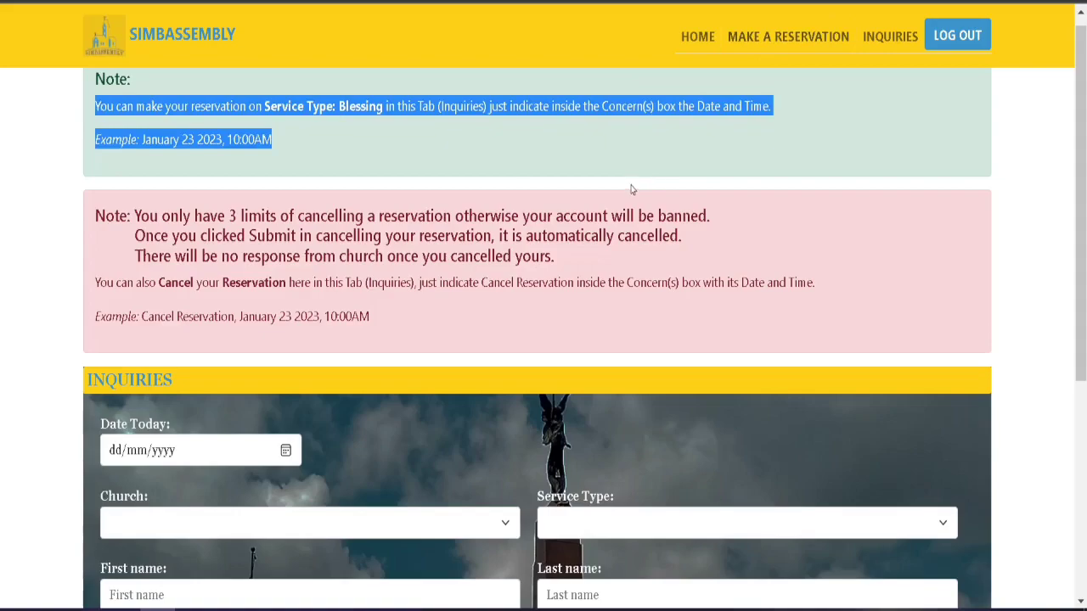
scroll(594, 203, "down", 1)
scroll(487, 232, "down", 3)
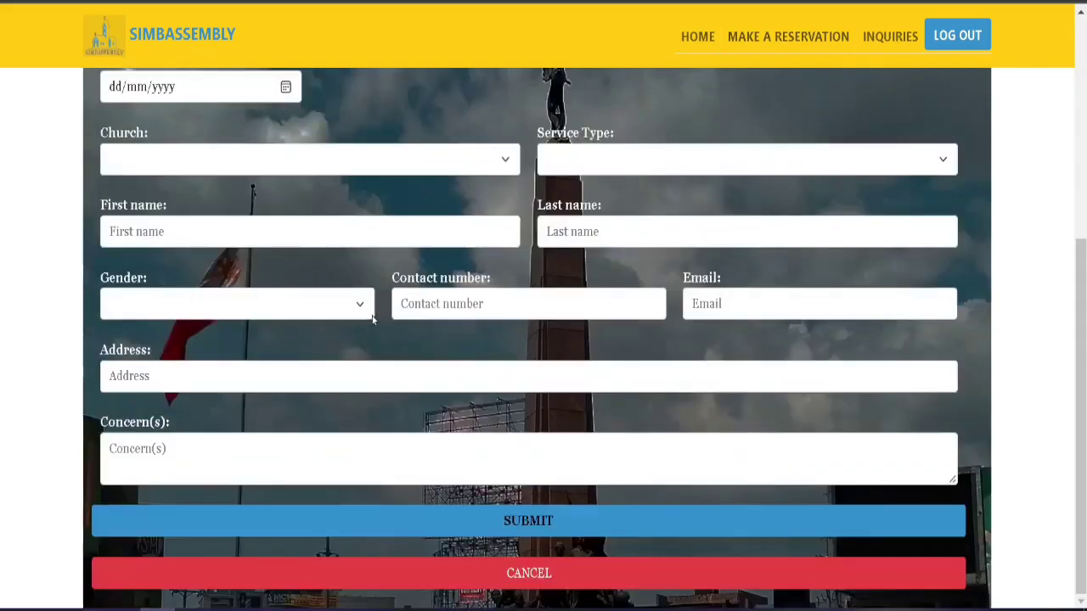
scroll(369, 319, "up", 2)
Set the inquiry date to 28/04/2022, church to Our Lady of Grace Parish, and service to Blessing
left_click(285, 269)
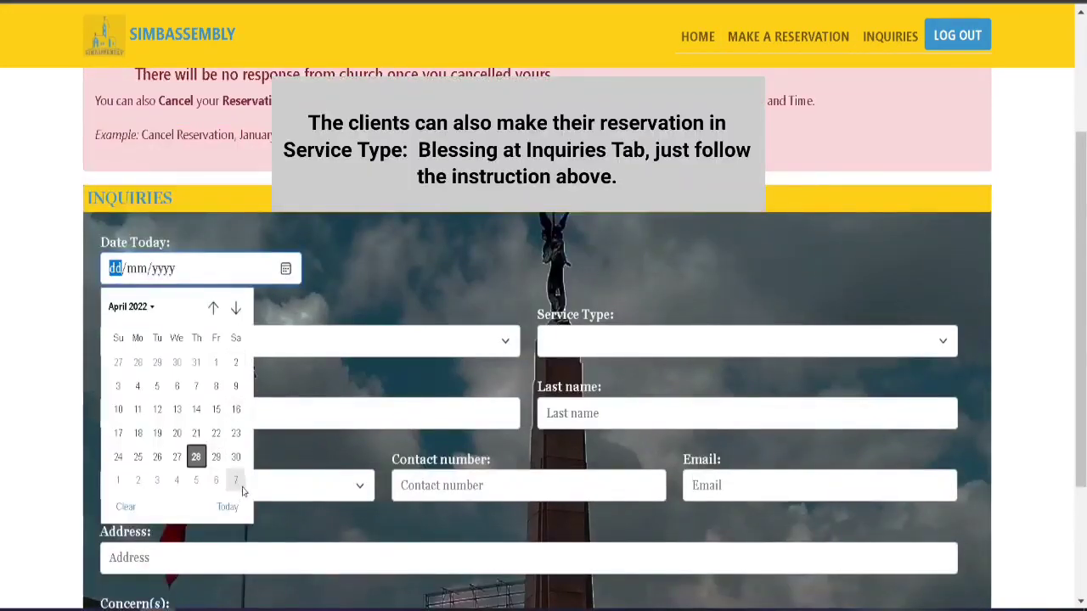
left_click(229, 507)
left_click(309, 342)
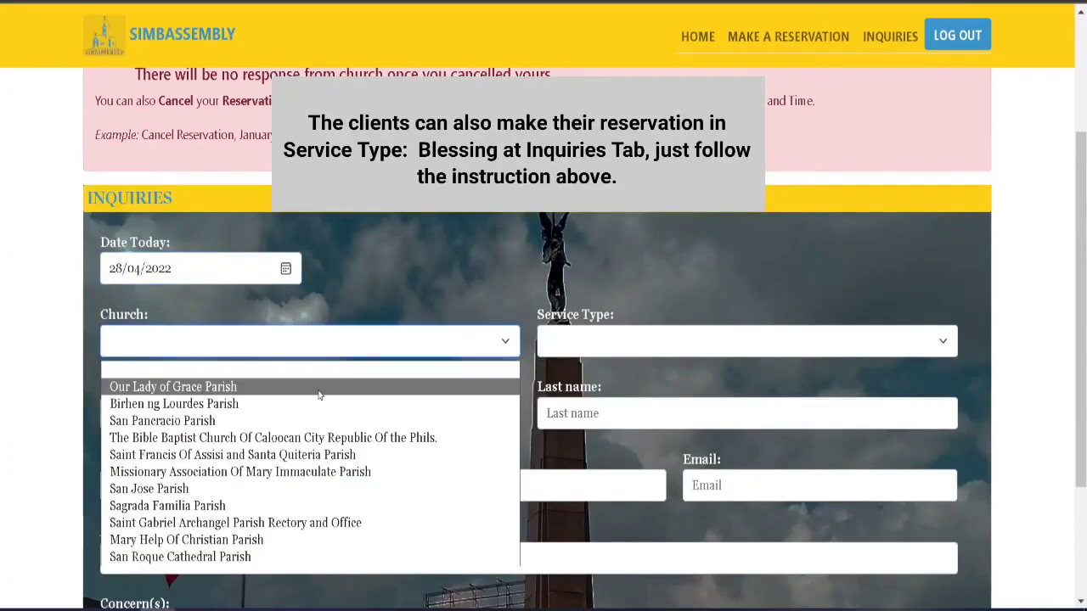
left_click(320, 389)
left_click(619, 355)
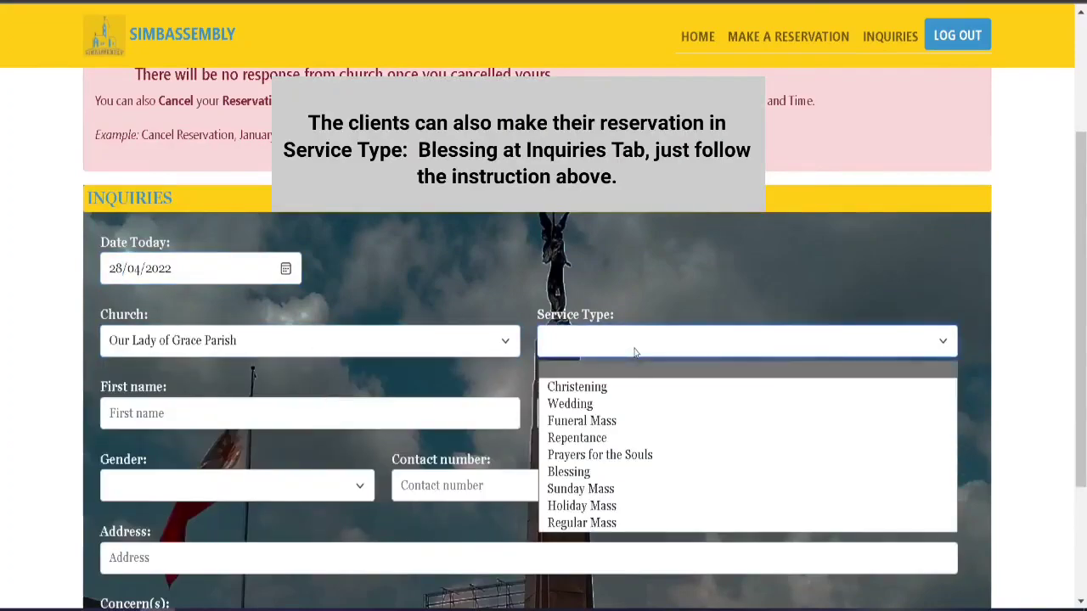
left_click(652, 472)
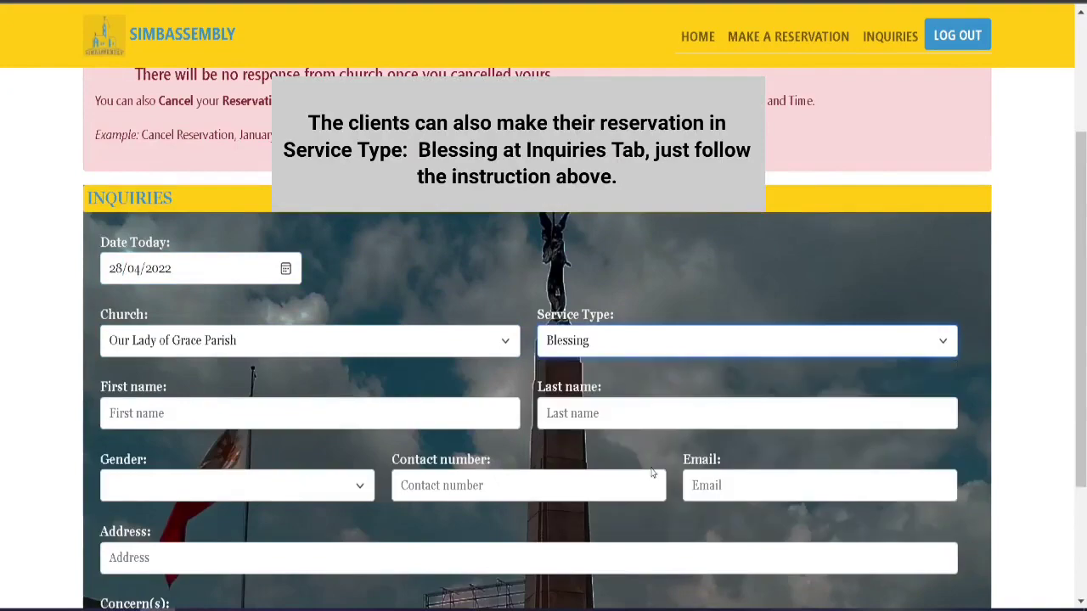
Enter the informant's first and last name and set gender to Male
left_click(428, 413)
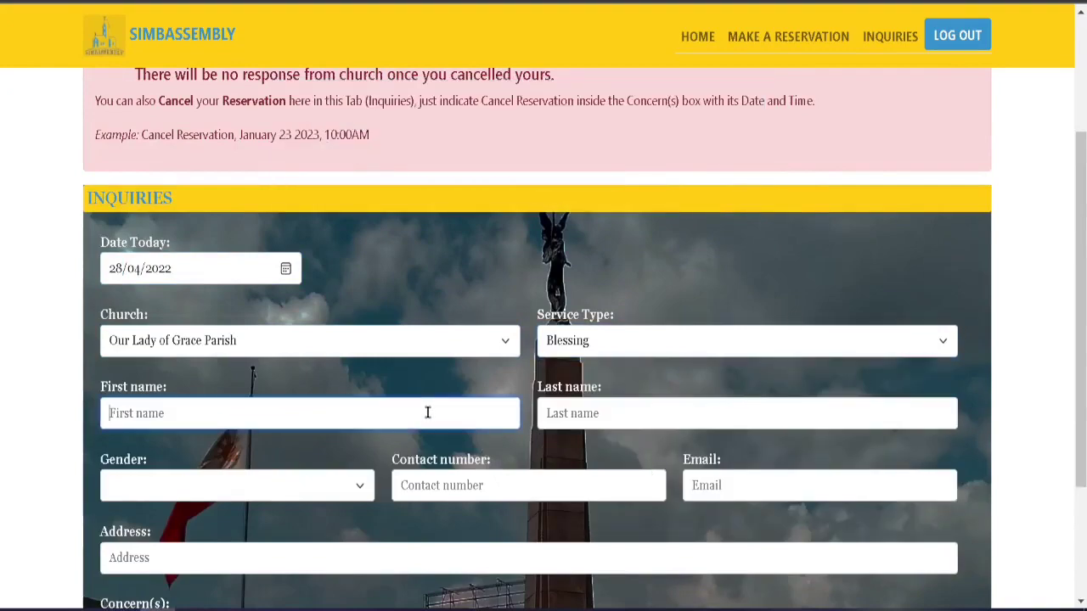
type("A")
key("BackSpace")
left_click(586, 406)
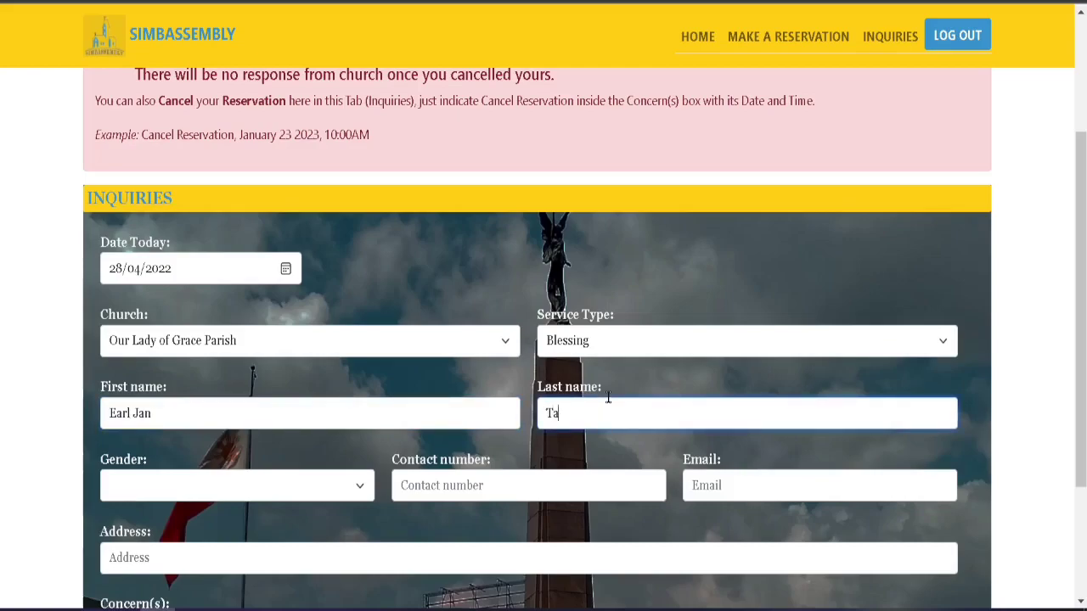
scroll(235, 477, "down", 1)
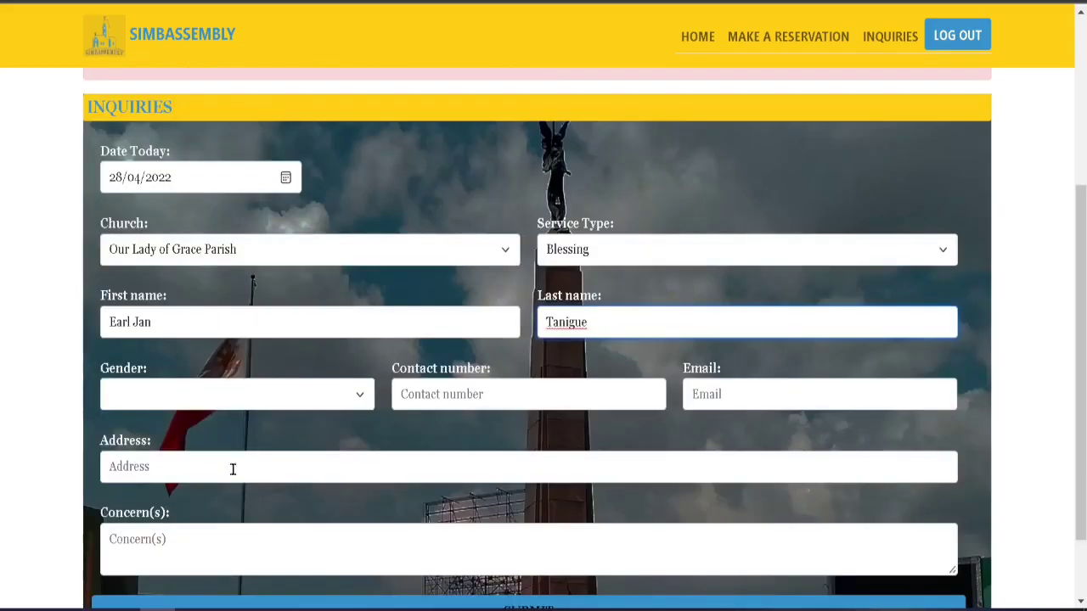
left_click(277, 407)
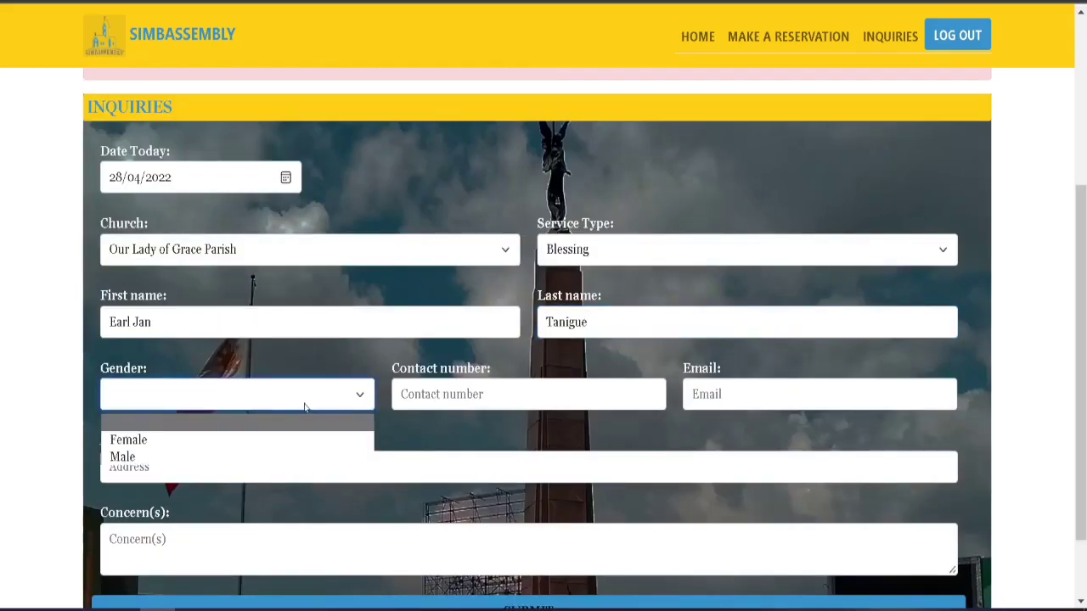
left_click(192, 455)
Fill in the informant's contact number, e-mail address and home address
left_click(443, 395)
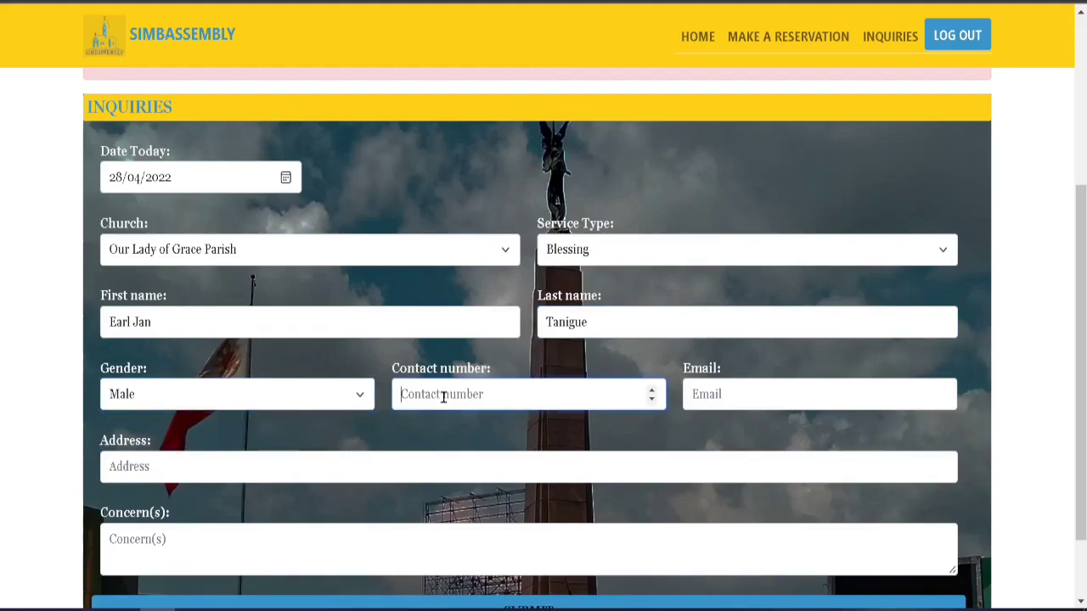
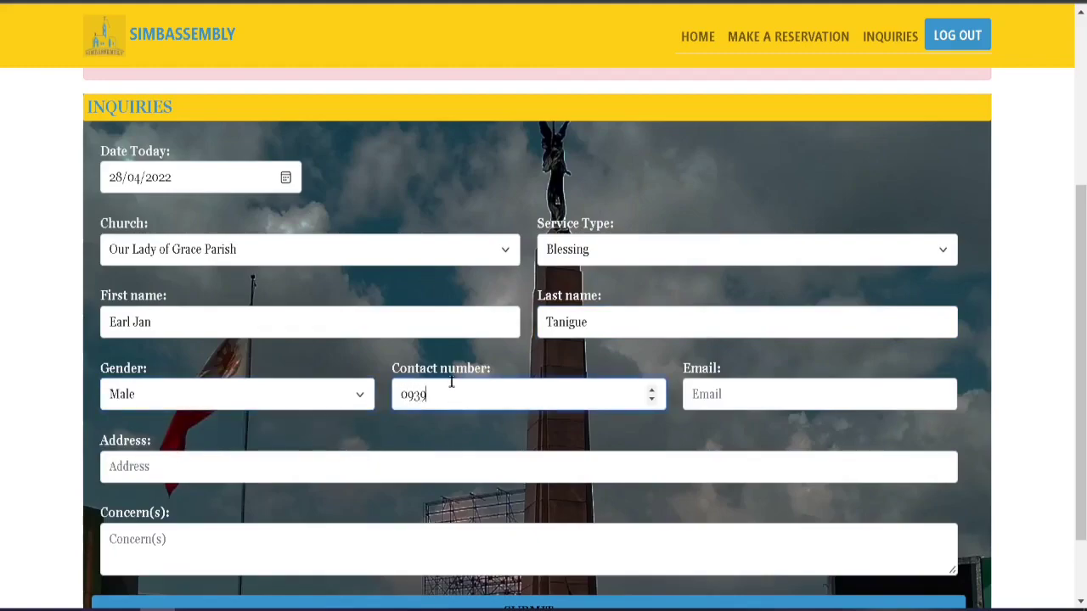
left_click(783, 386)
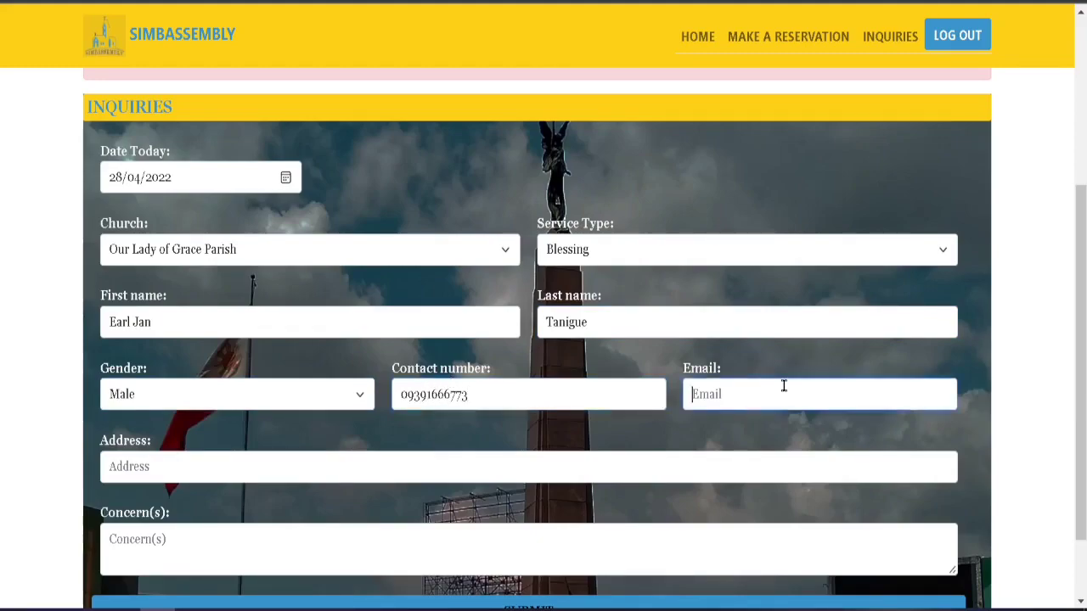
type("Ea")
key("BackSpace")
key("BackSpace")
left_click(654, 476)
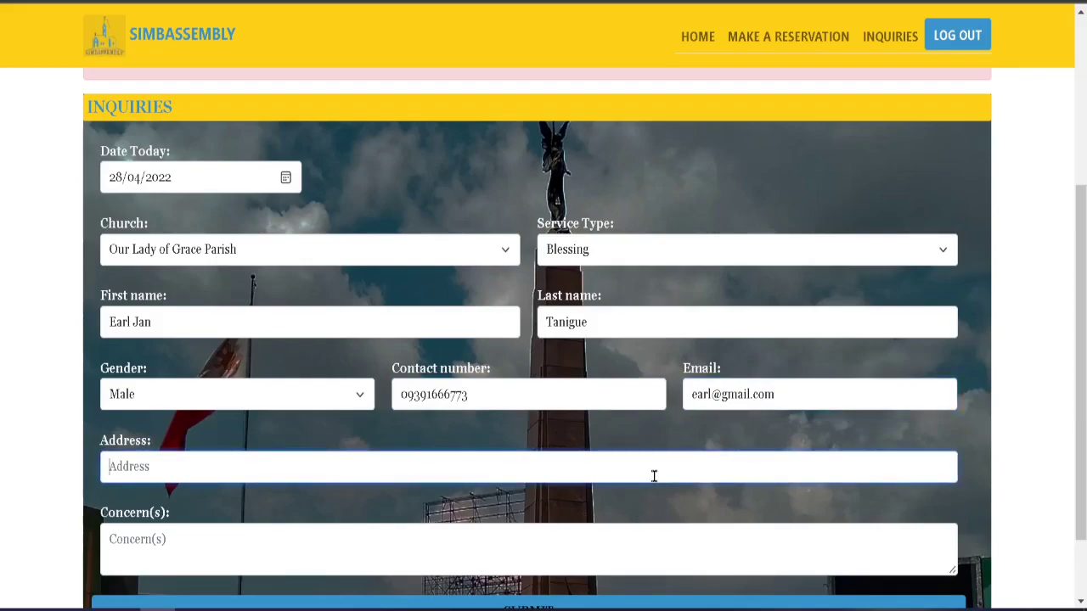
type("Ba")
type("gong-")
key("BackSpace")
type("io, ")
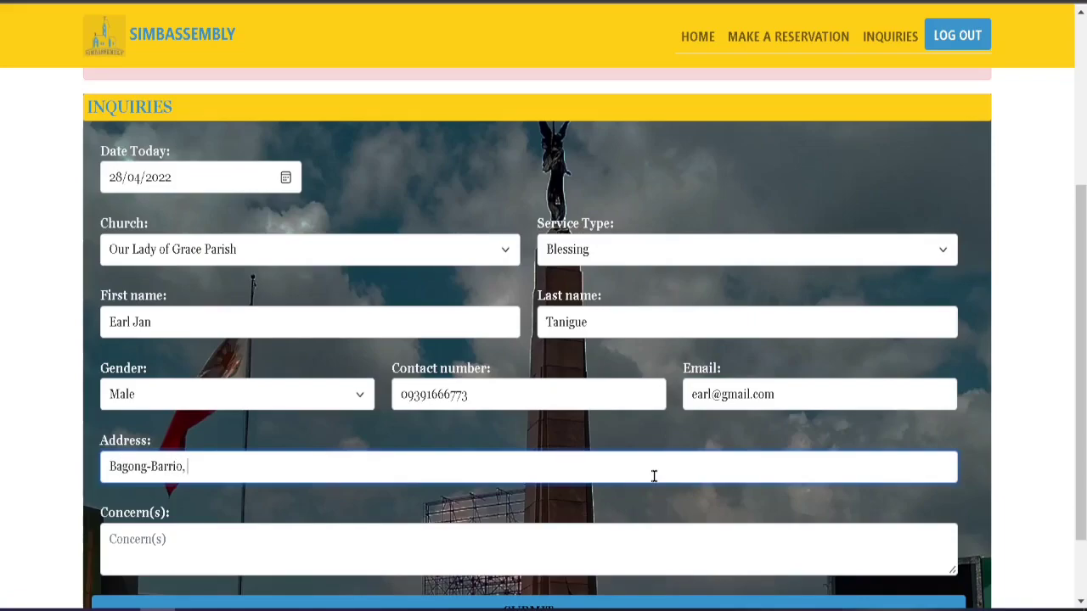
type("Caloocan ")
type("City")
scroll(654, 476, "down", 1)
Begin the Concern(s) entry with the date 'May 16,'
left_click(447, 445)
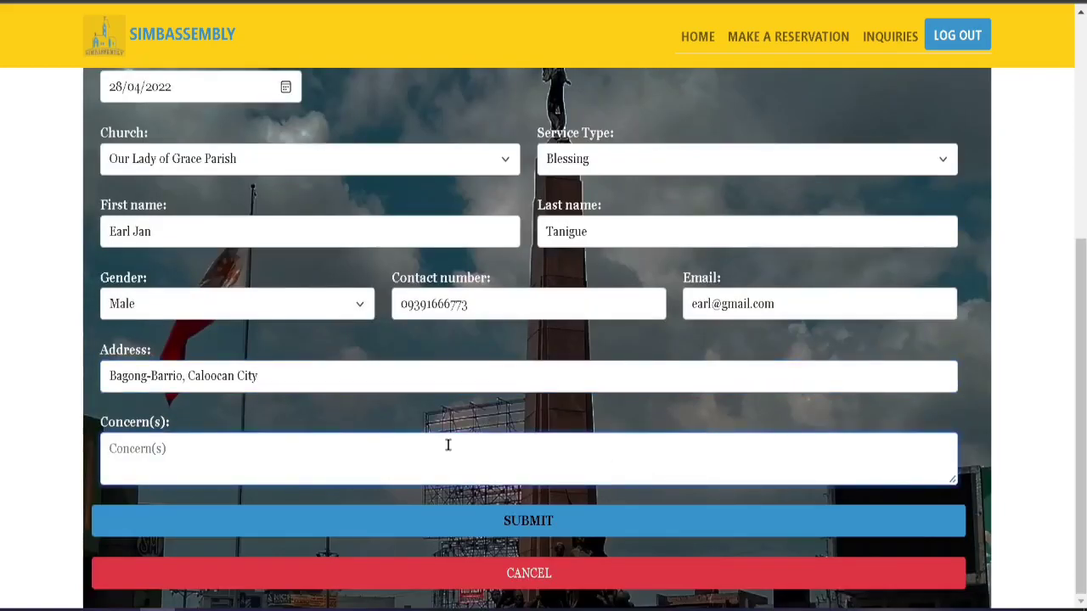
scroll(447, 445, "up", 4)
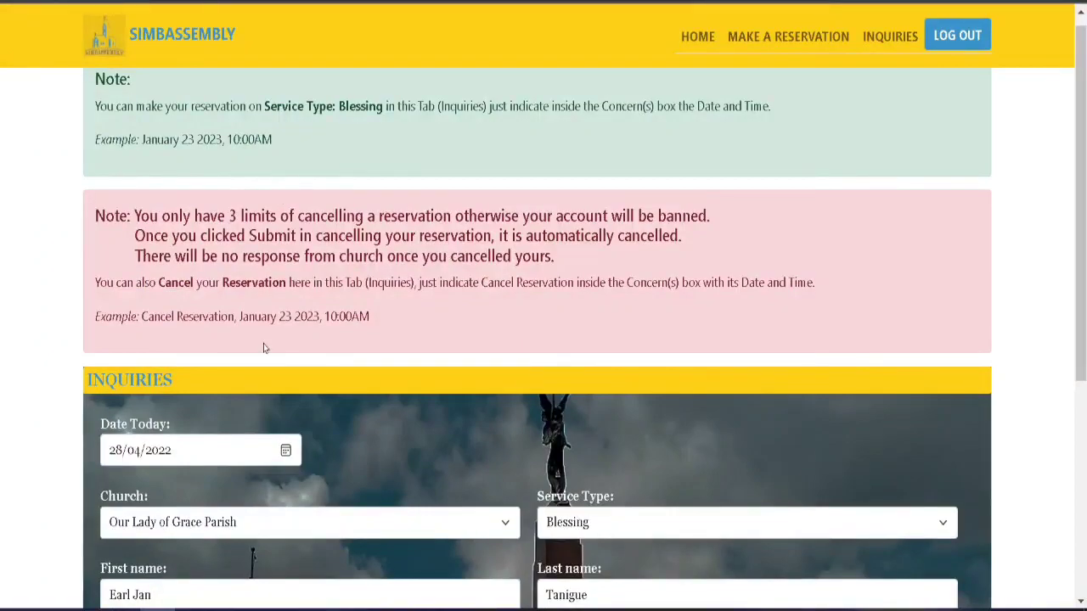
scroll(263, 346, "down", 3)
scroll(245, 436, "down", 1)
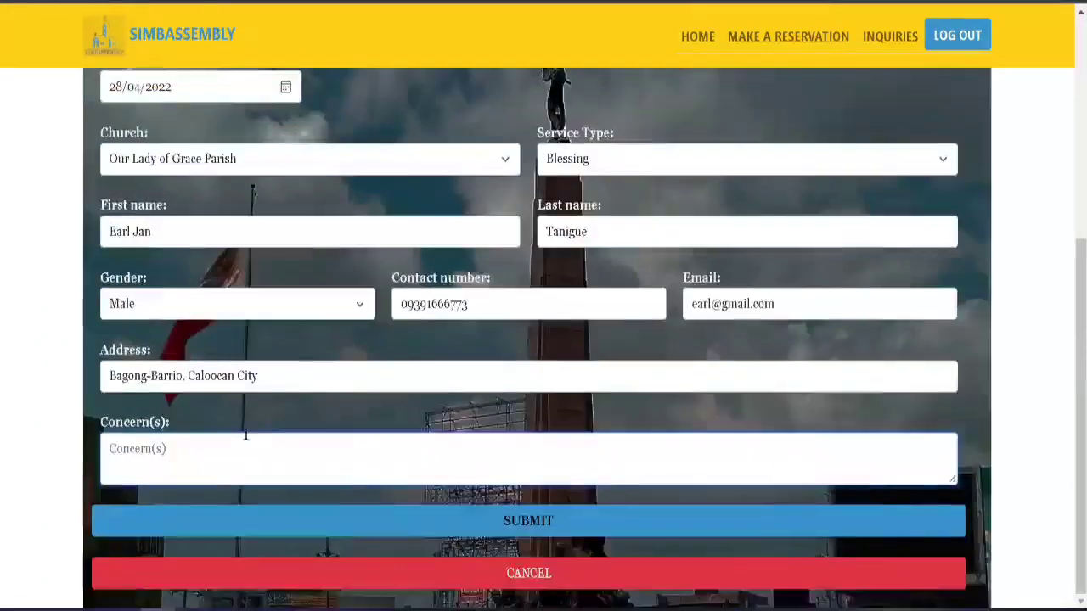
left_click(239, 448)
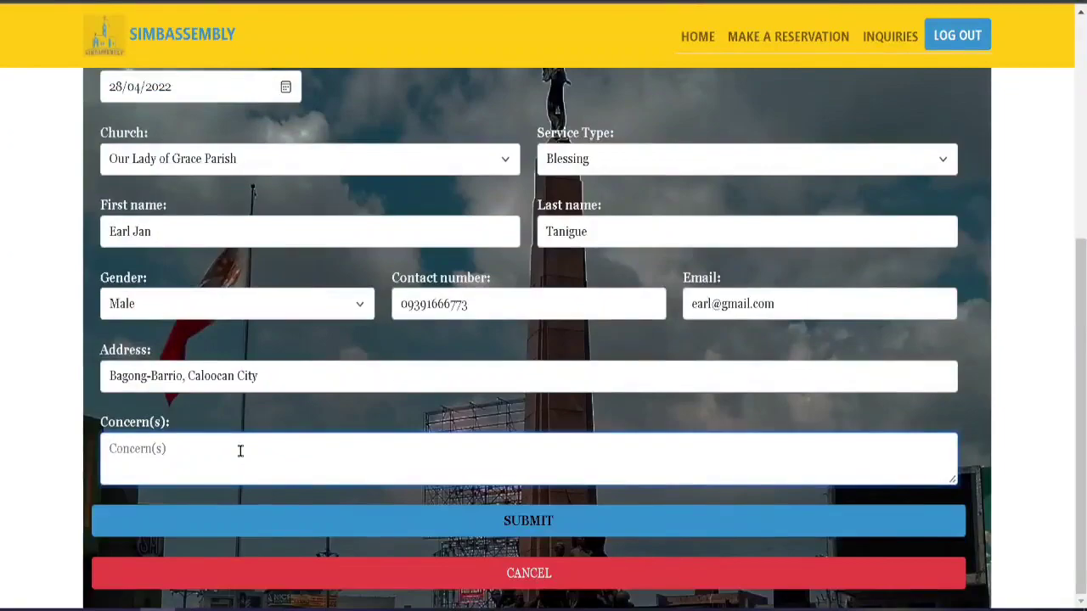
type("May 1")
type("6, 2022")
Check the example date format and Blessing service type in the Note boxes
scroll(241, 450, "up", 2)
scroll(212, 356, "up", 3)
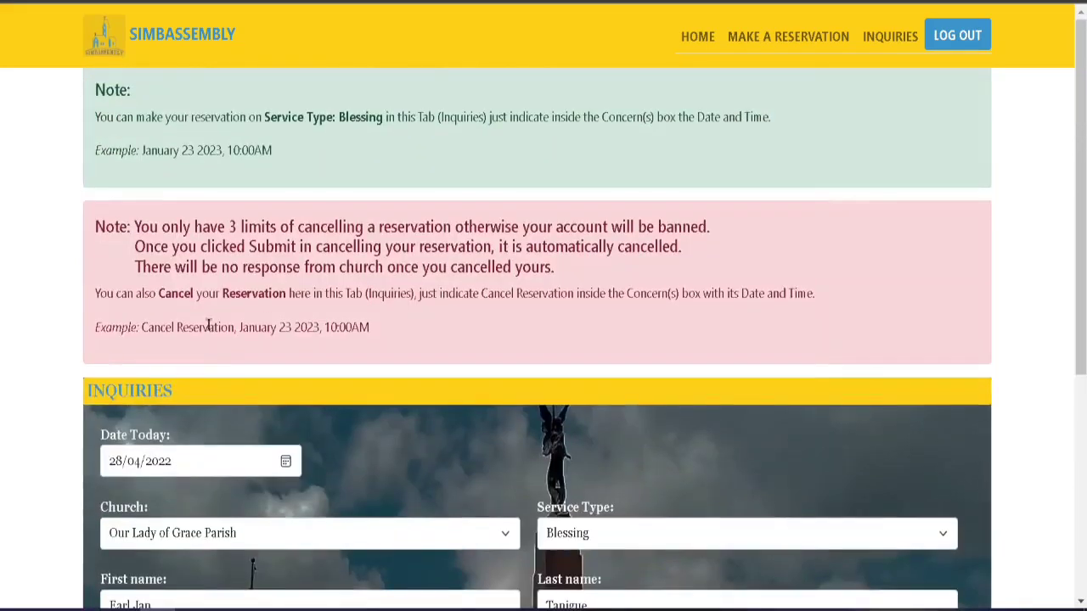
left_click_drag(238, 330, 374, 331)
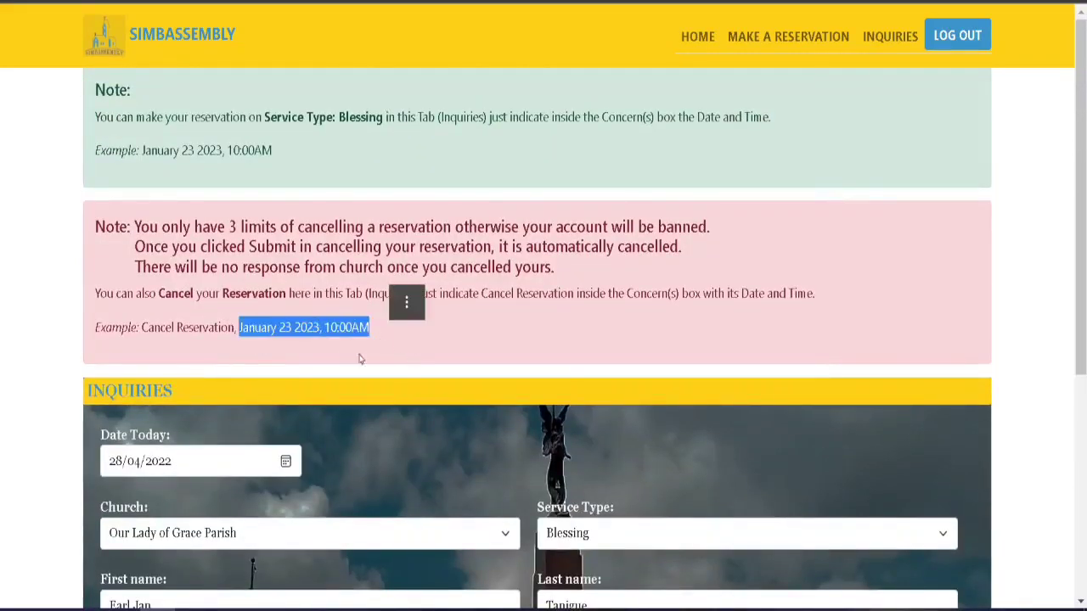
mouse_move(272, 151)
left_mouse_down()
mouse_move(98, 151)
mouse_move(139, 151)
left_mouse_up()
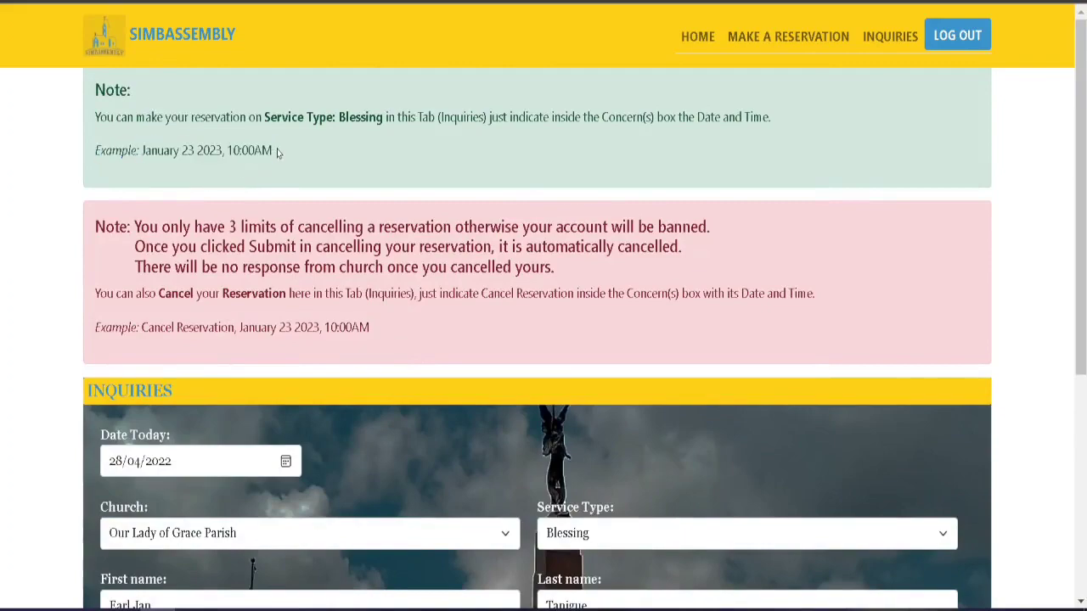
left_click_drag(276, 150, 122, 151)
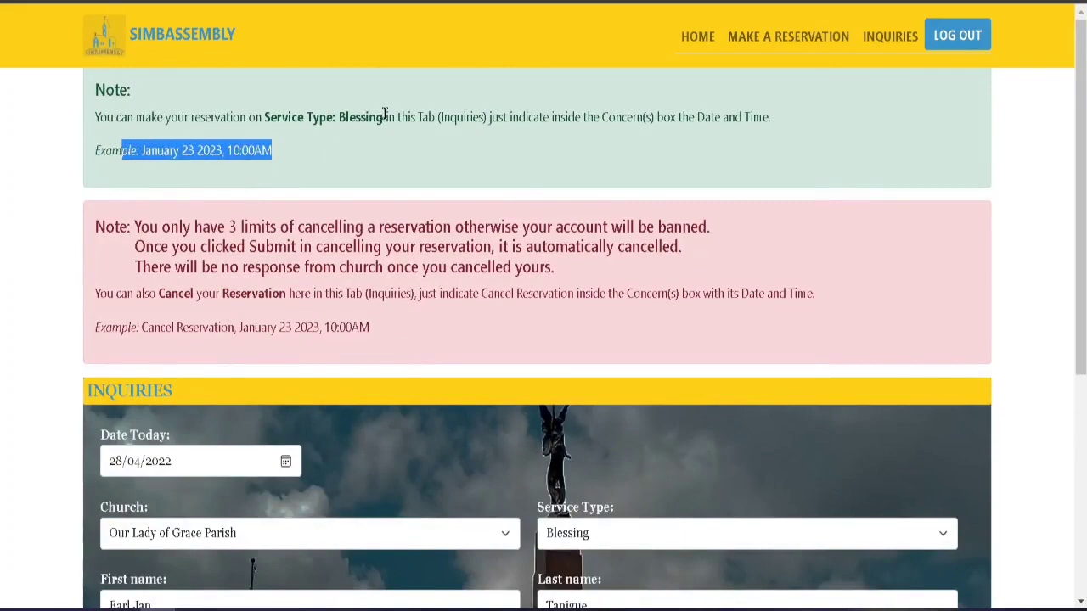
left_click_drag(386, 117, 334, 117)
left_click(314, 143)
scroll(301, 194, "down", 5)
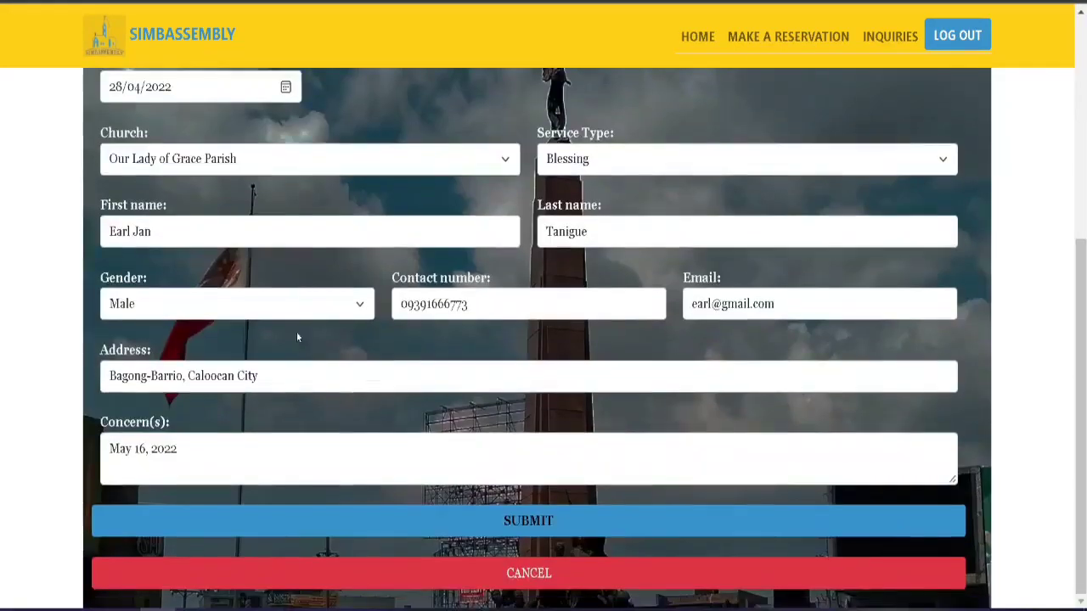
Correct the concern's time to 9:00AM so it reads 'May 16, 2022, 9:00AM'
left_click(273, 457)
type(", 0:00")
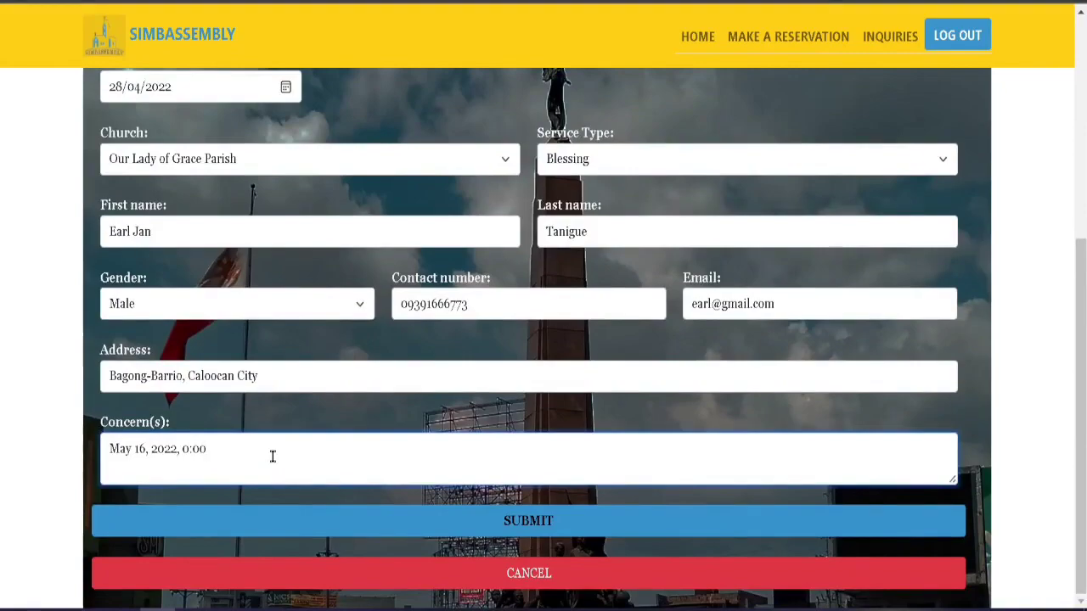
key("BackSpace")
key("BackSpace")
key("BackSpace")
key("BackSpace")
type("9")
type(":00")
type("AM")
scroll(272, 454, "up", 5)
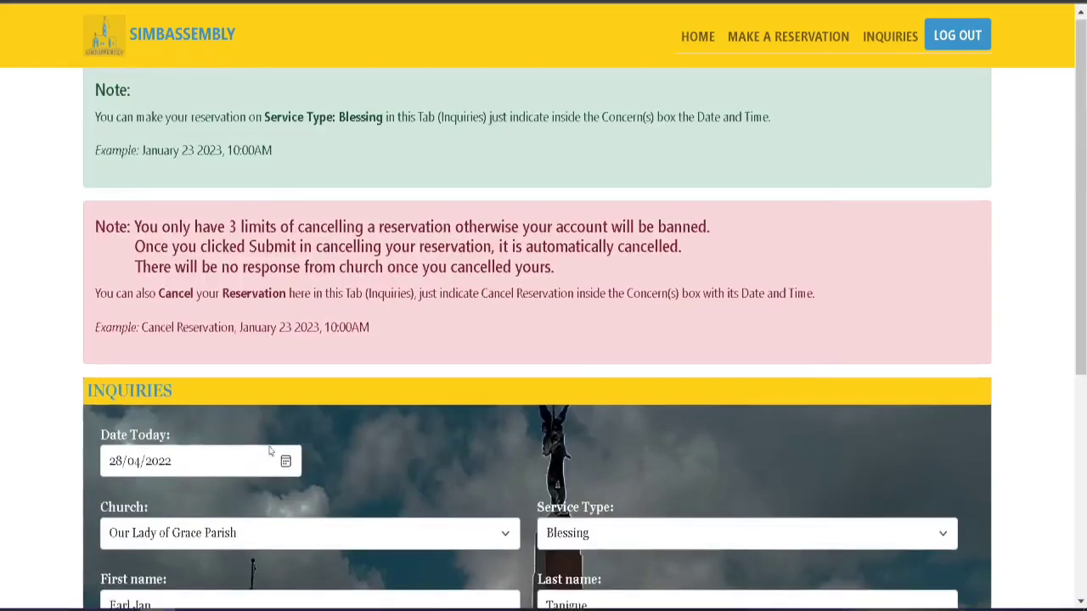
scroll(254, 195, "down", 5)
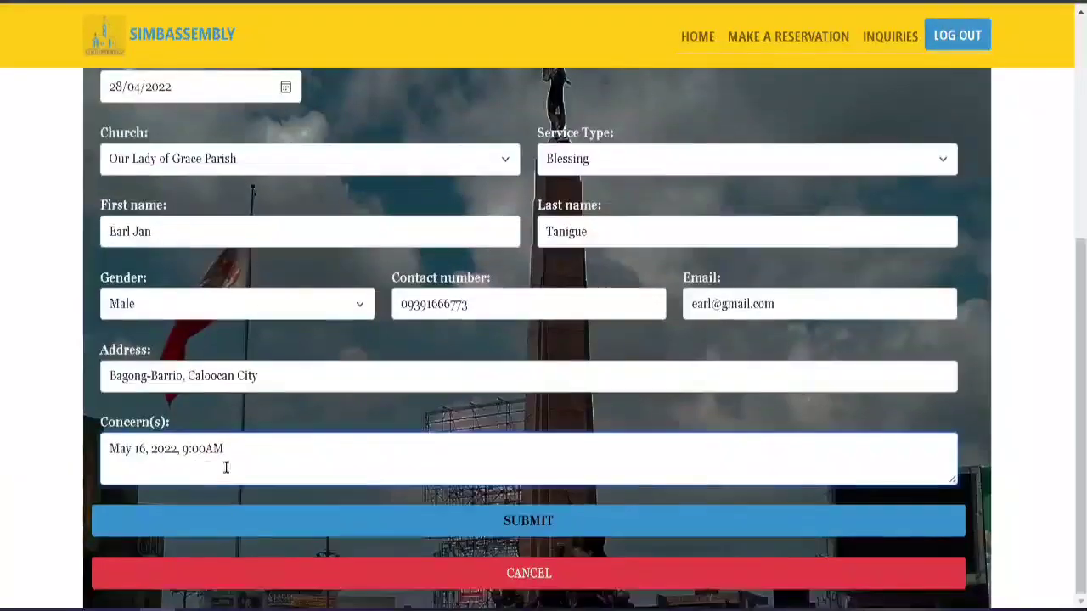
scroll(310, 475, "up", 1)
scroll(315, 481, "down", 1)
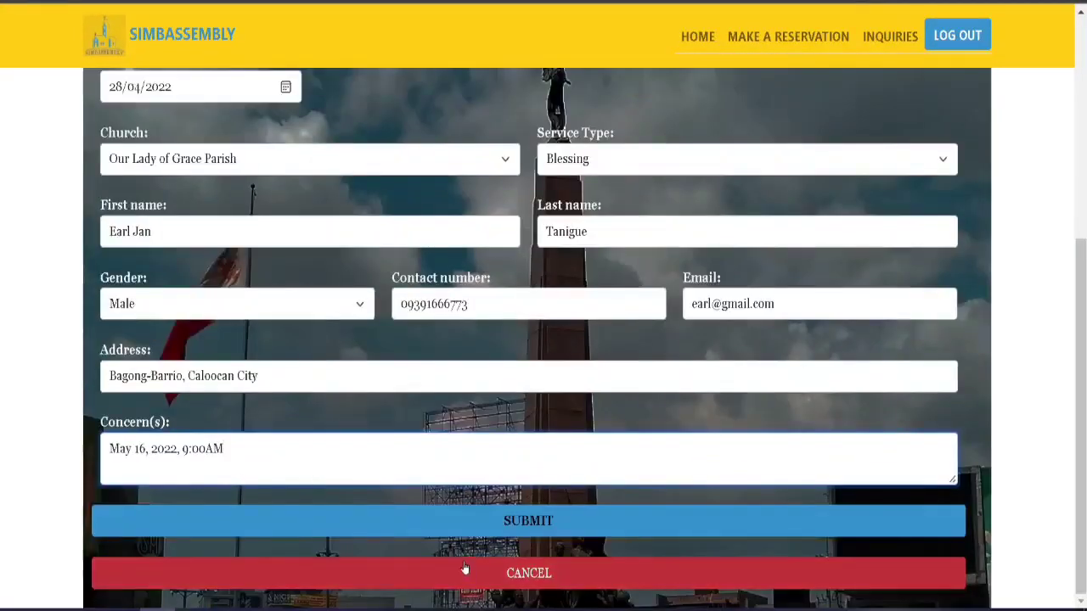
Submit the completed Blessing inquiry for May 16, 2022, 9:00AM
left_click(545, 525)
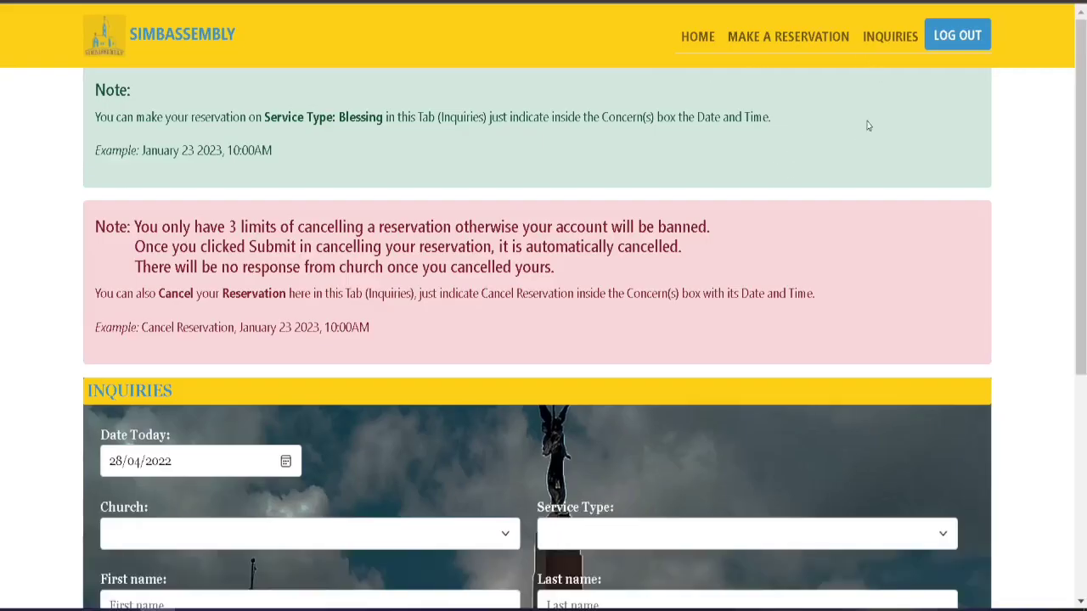
Log out of the client account and sign in with the church admin's e-mail and password
left_click(957, 46)
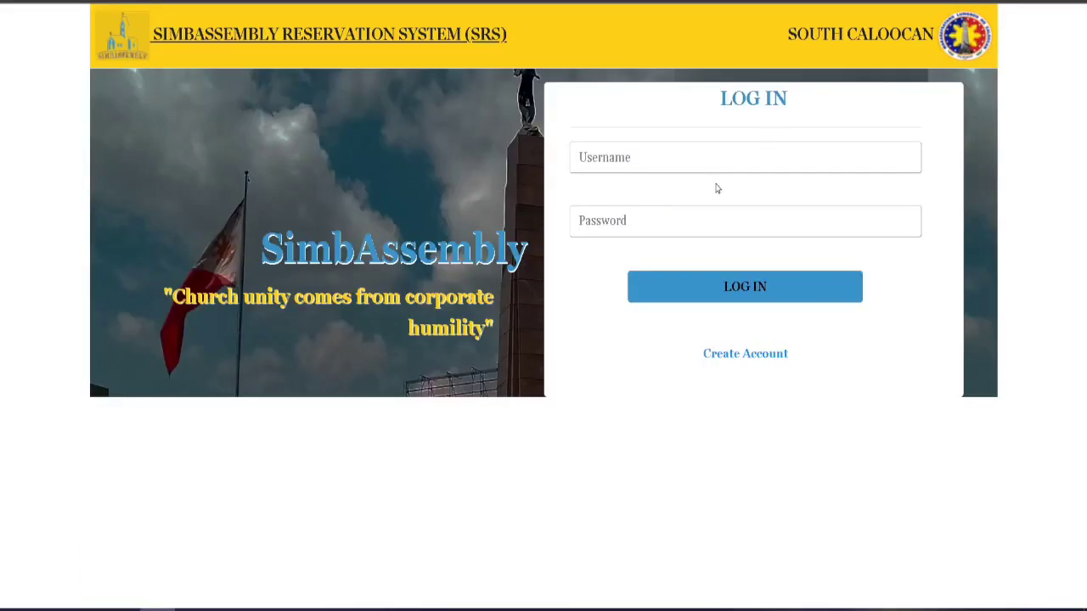
left_click(722, 162)
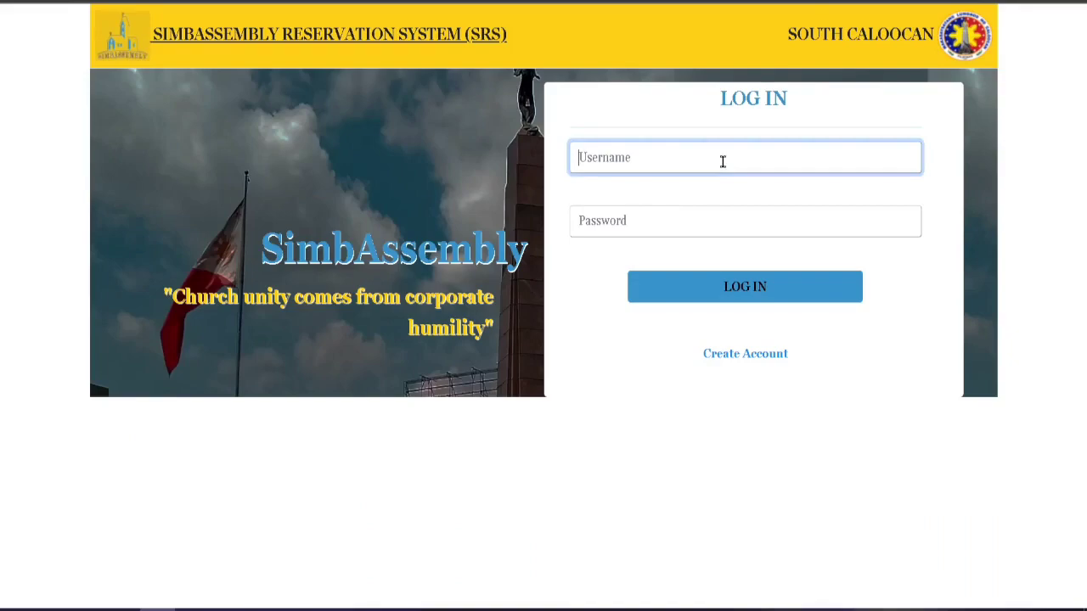
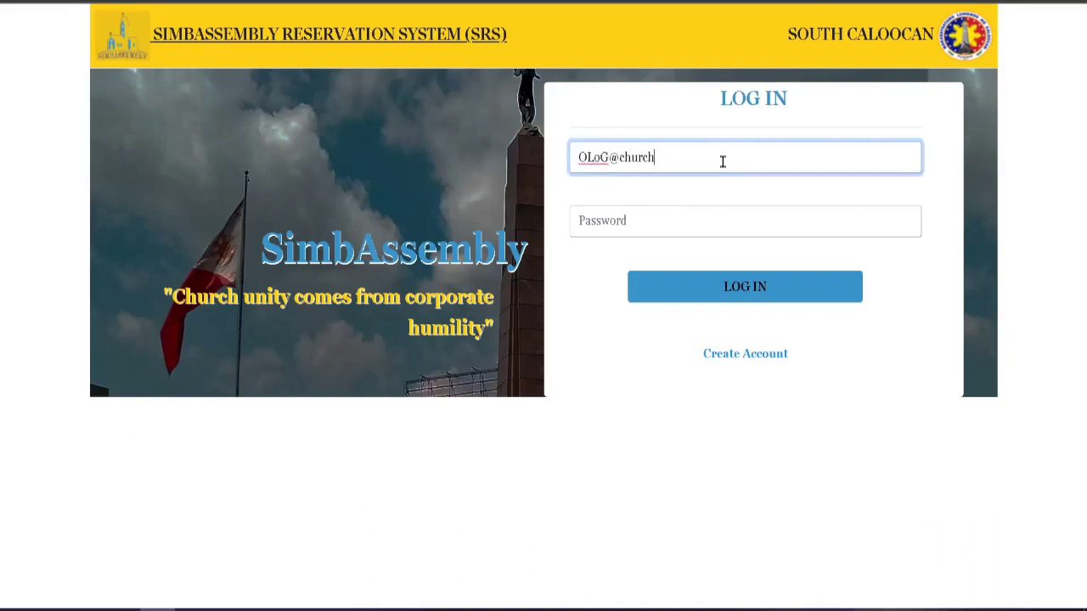
key("Tab")
type("••")
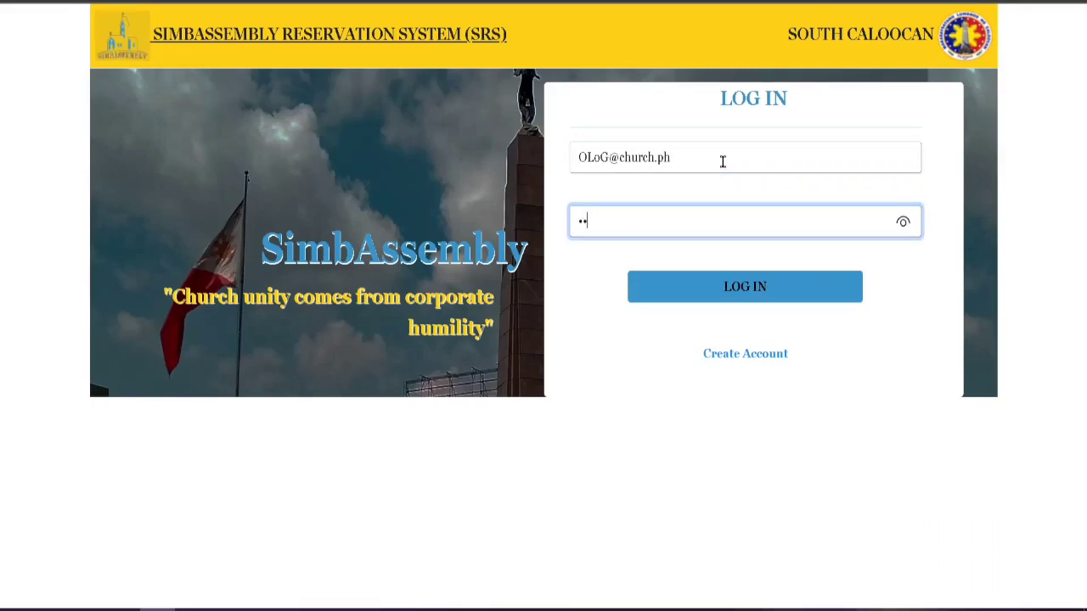
type("•••••••")
left_click(760, 292)
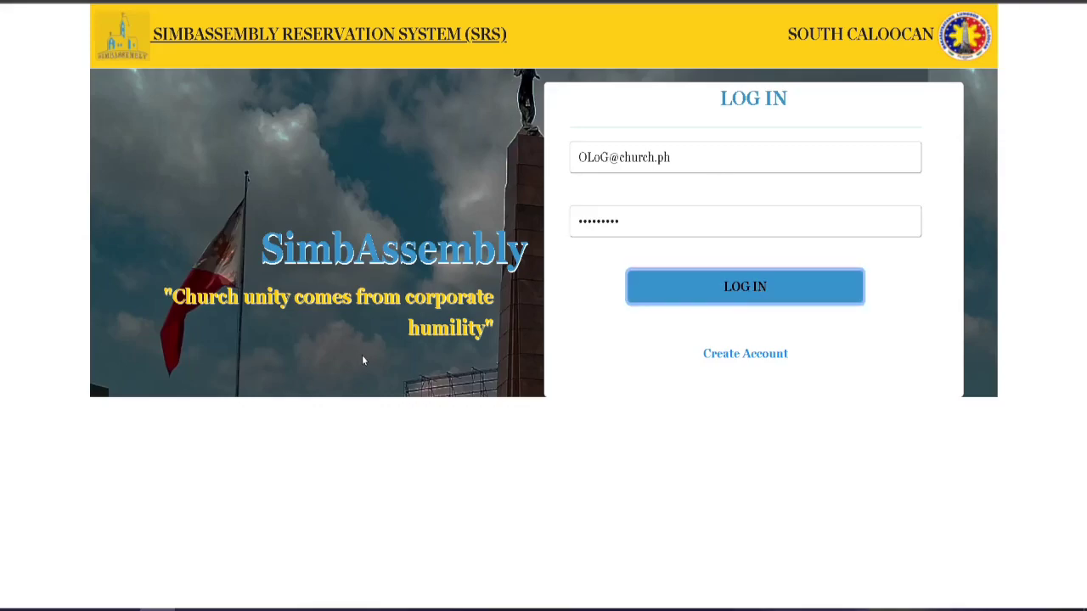
key("Return")
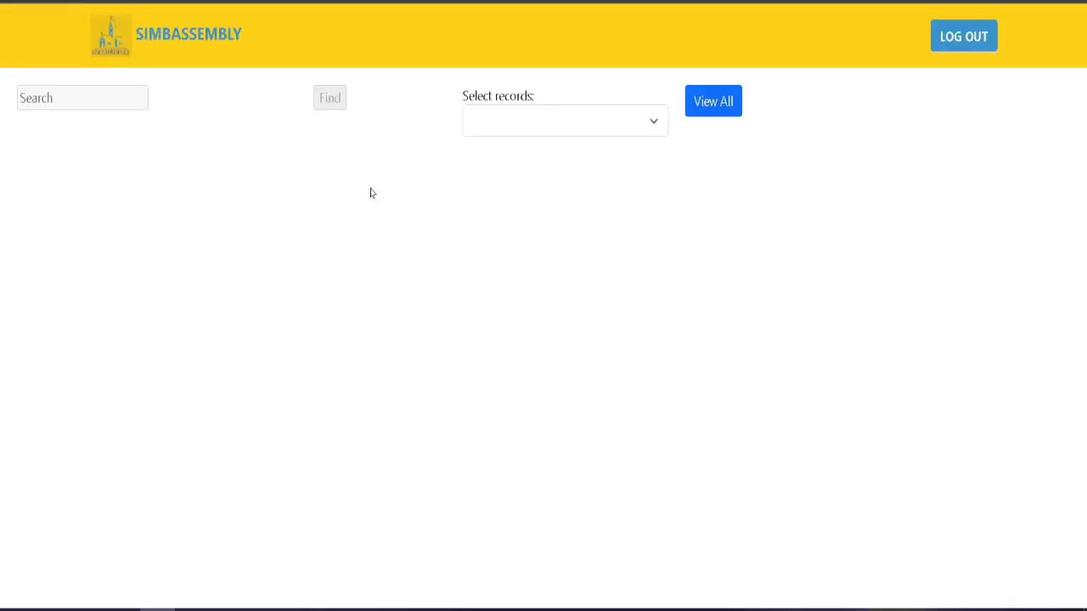
List all Inquiries records, check the new May 16 Blessing inquiry in row 5, then log out
left_click(543, 125)
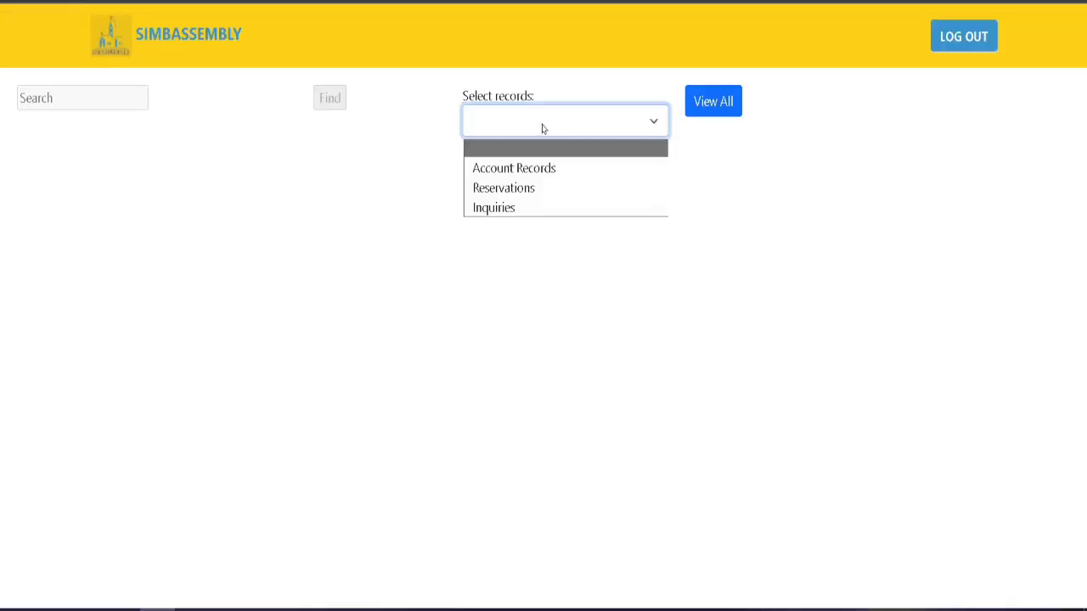
left_click(507, 207)
left_click(698, 101)
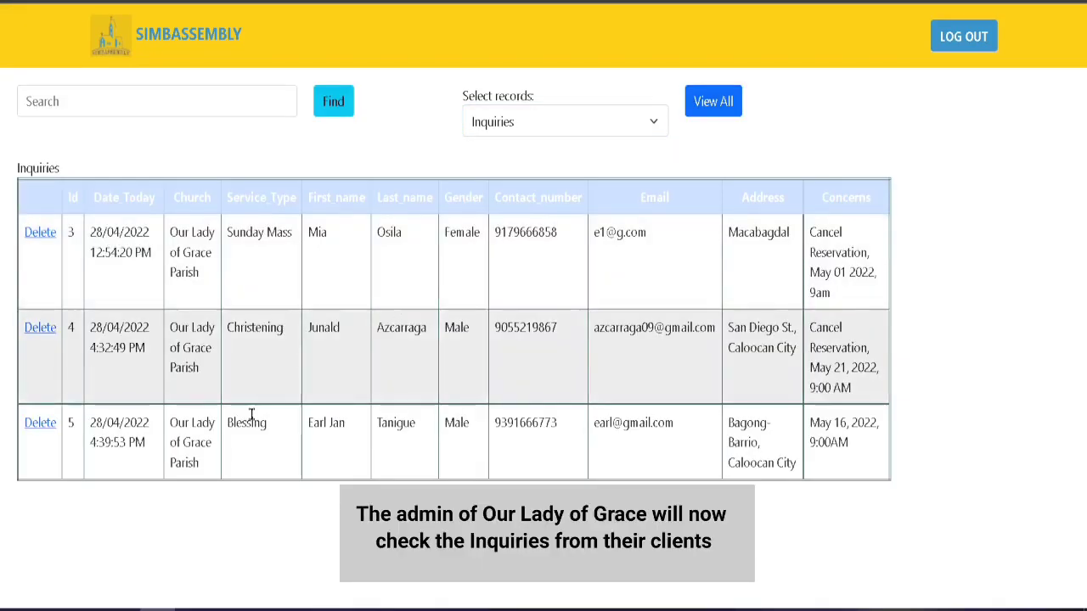
left_click_drag(174, 422, 333, 422)
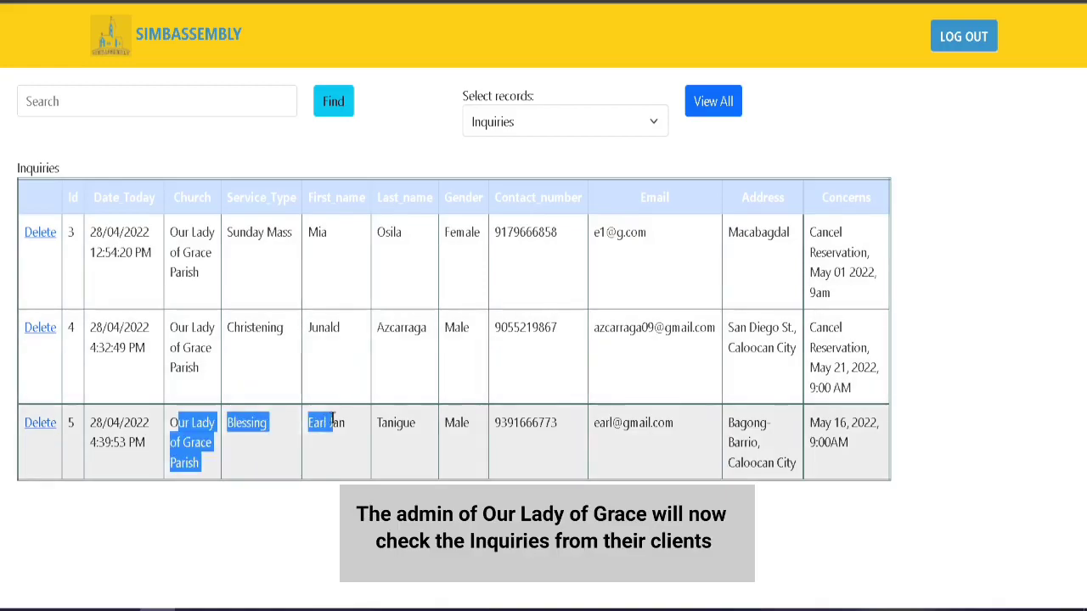
left_click(157, 442)
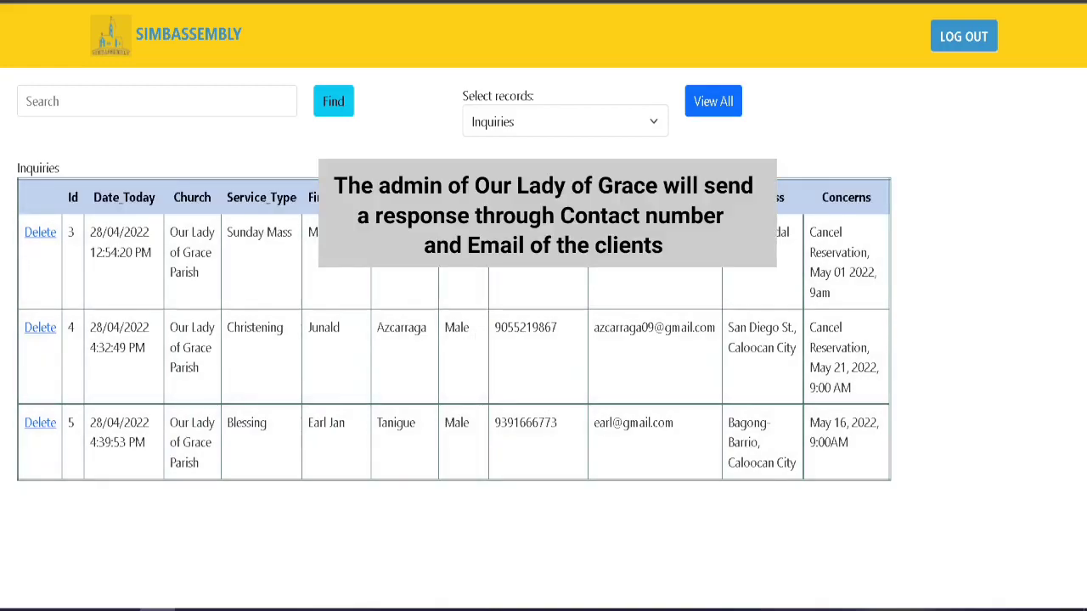
left_click(940, 38)
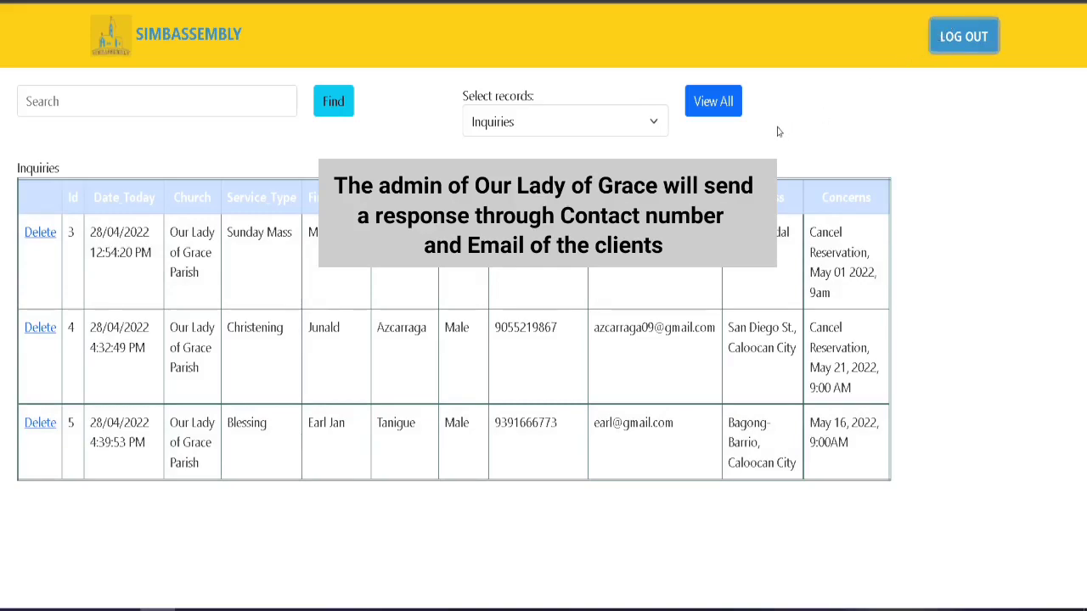